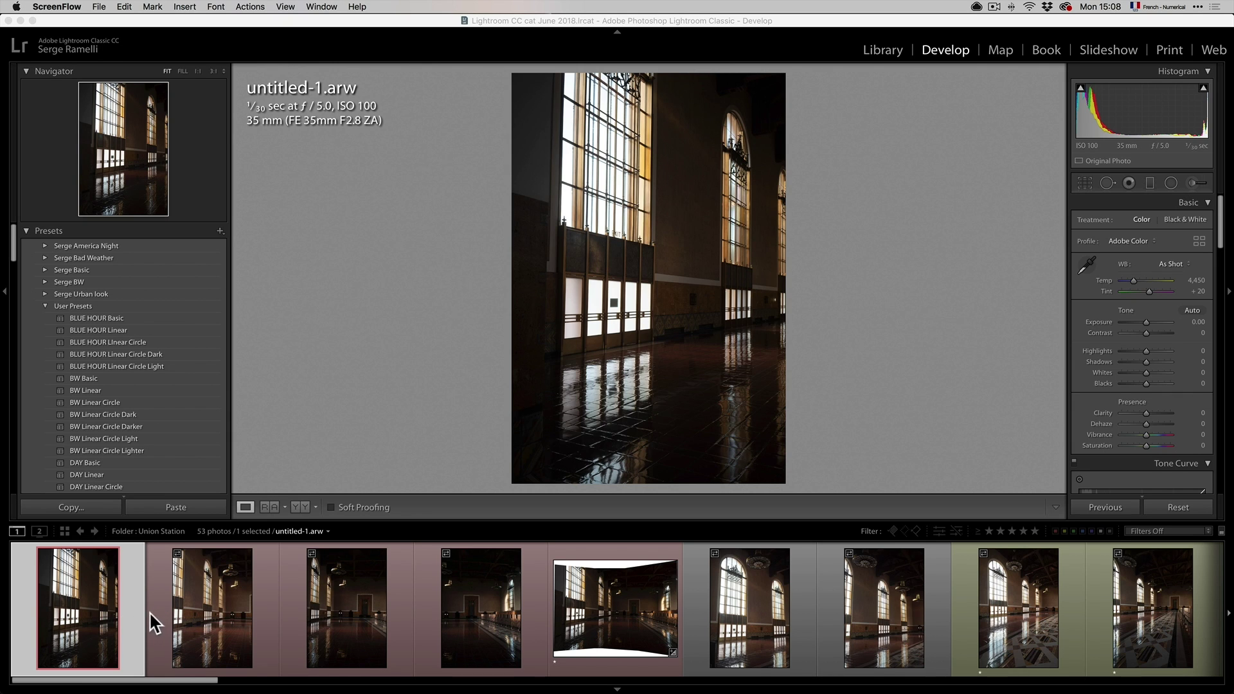
# View the Union Station shots through untitled-3, untitled-4 and the untitled-4-Pano.dng panorama
pyautogui.click(205, 609)
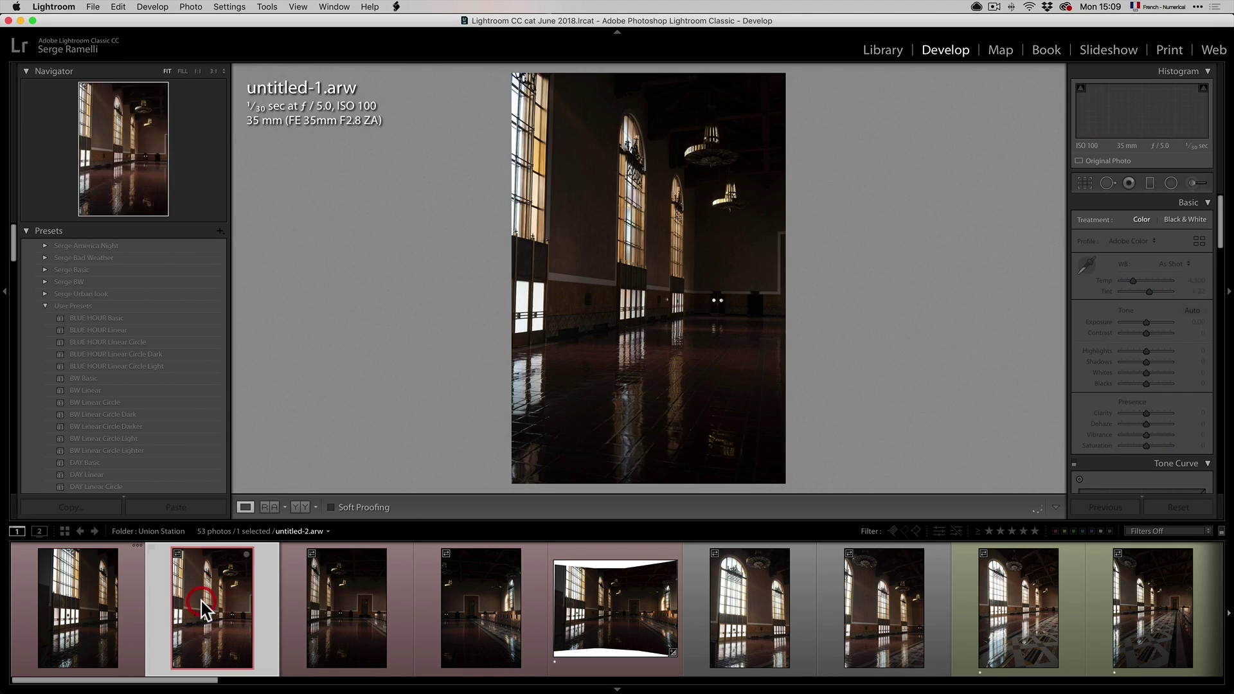
pyautogui.click(315, 614)
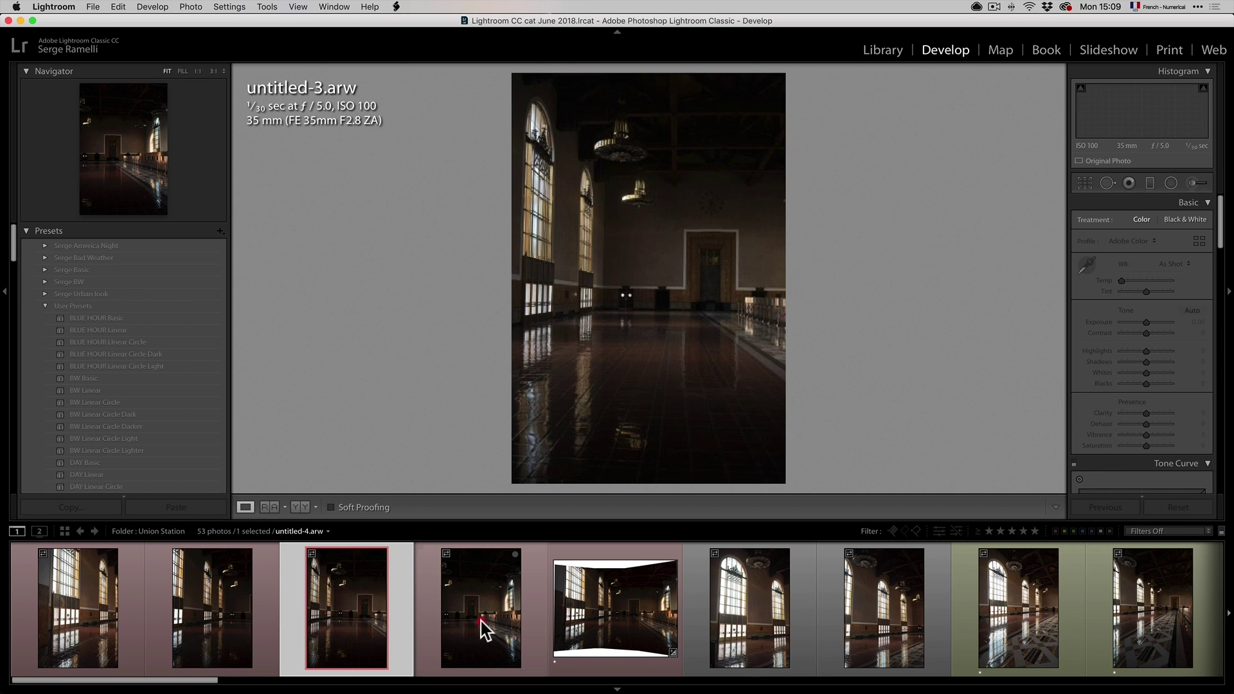
pyautogui.click(481, 630)
pyautogui.click(588, 622)
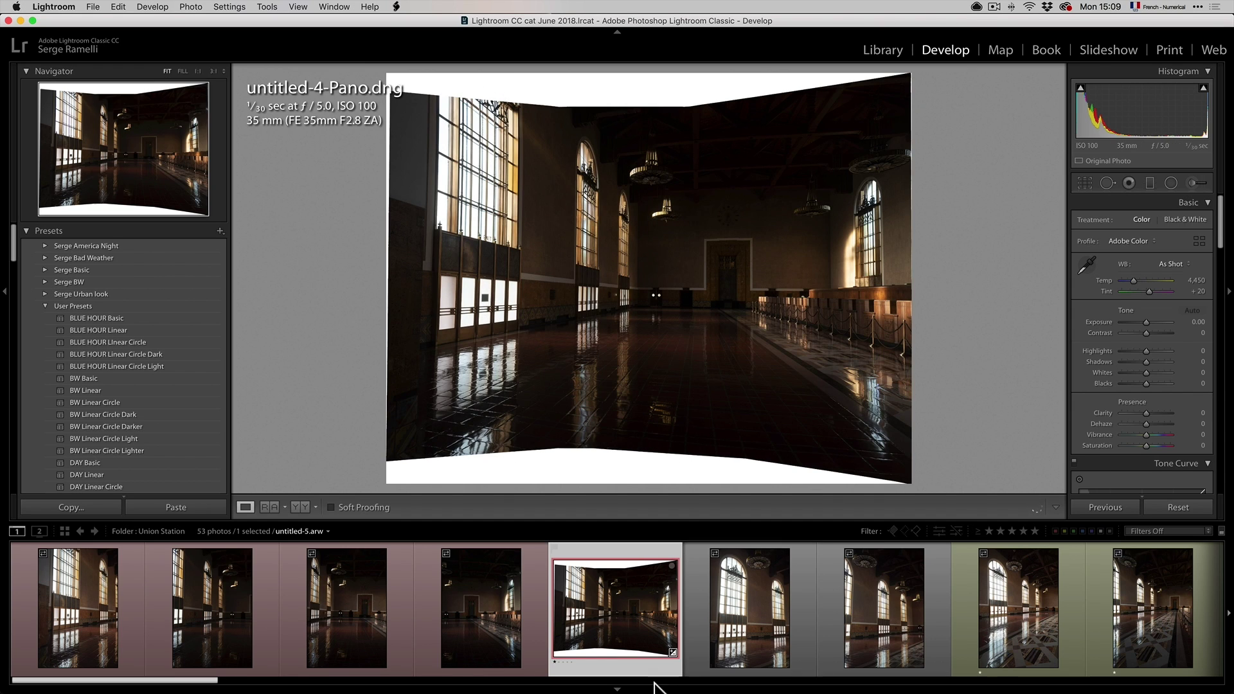
# Move on past untitled-10 and untitled-11 to the untitled-10-Pano.dng hall panorama
pyautogui.moveTo(142, 681); pyautogui.dragTo(222, 680)
pyautogui.click(561, 620)
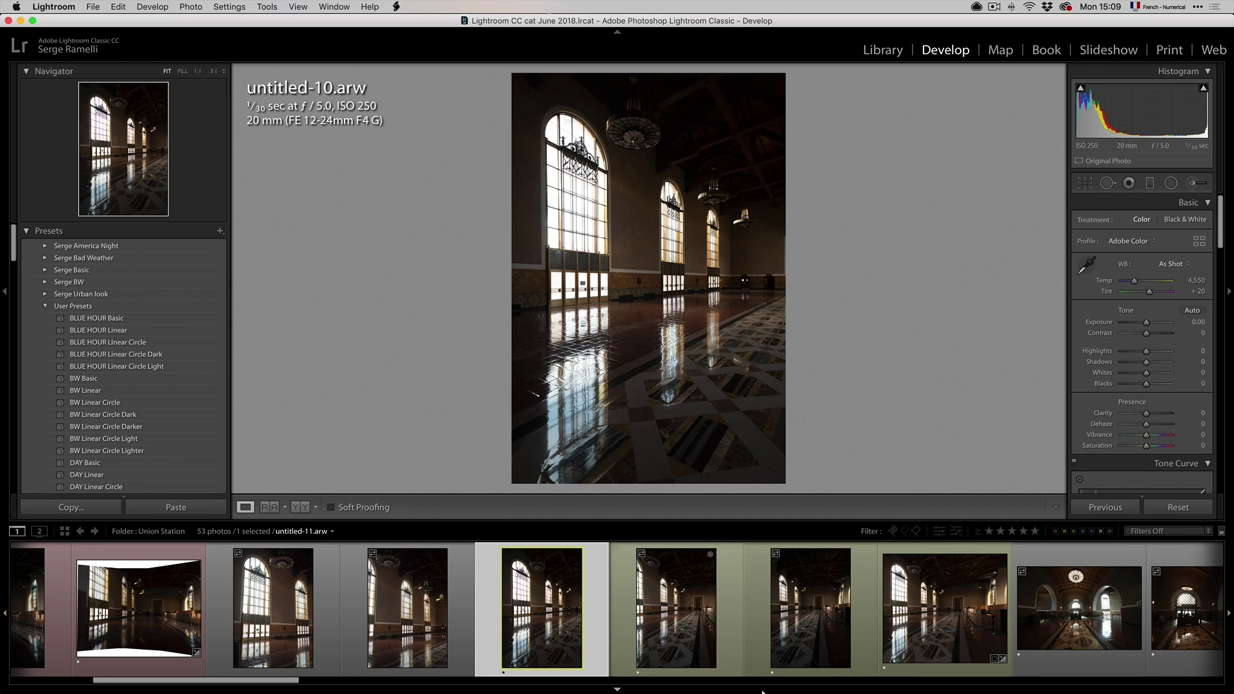
pyautogui.click(662, 633)
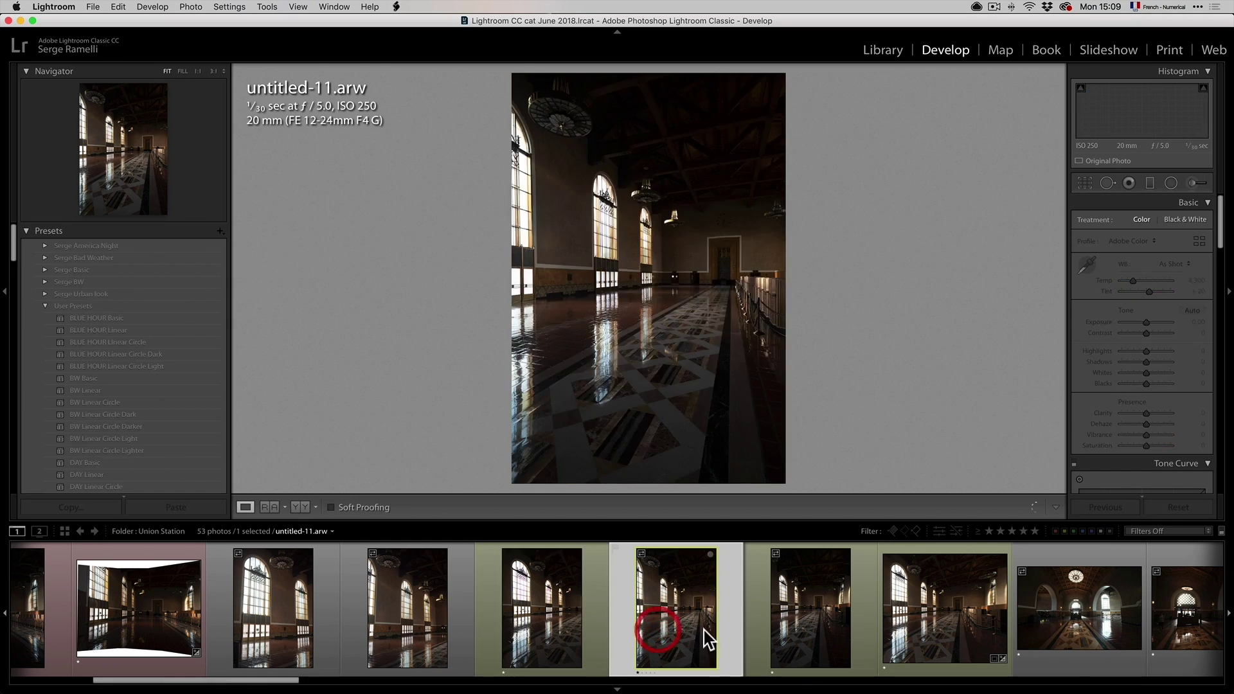
pyautogui.click(796, 627)
pyautogui.click(962, 611)
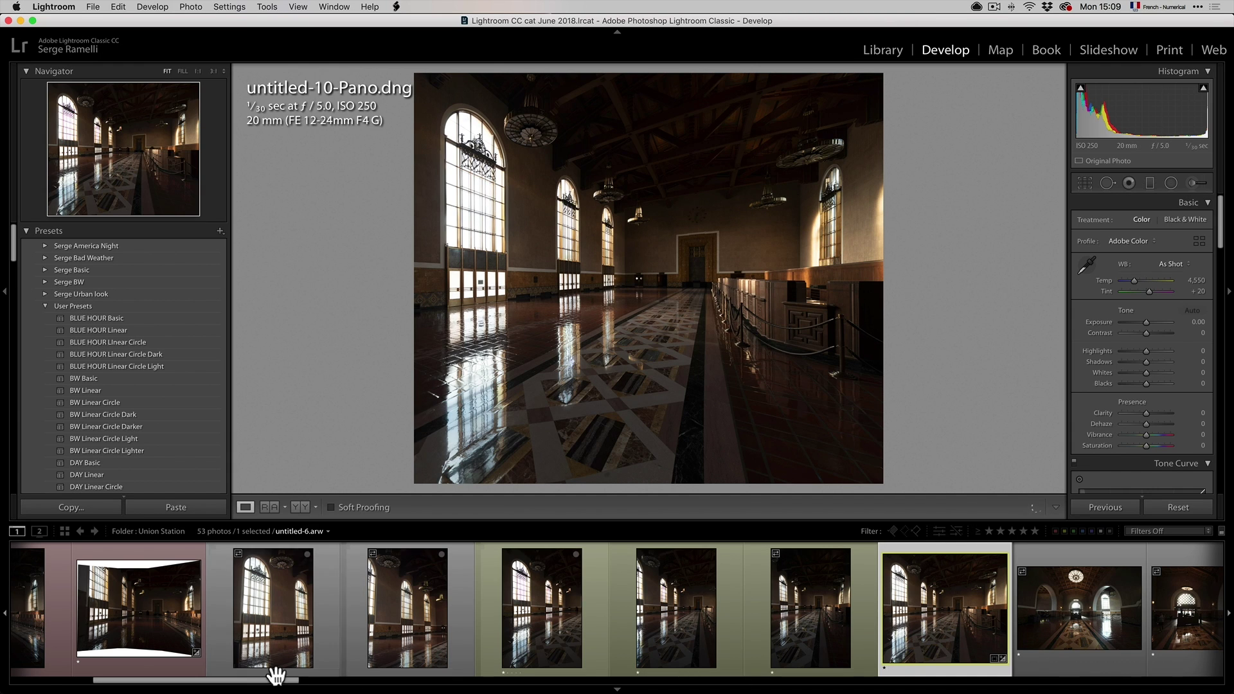
# Step through the hall photos untitled-13, untitled-14 and untitled-15
pyautogui.moveTo(281, 684); pyautogui.dragTo(357, 691)
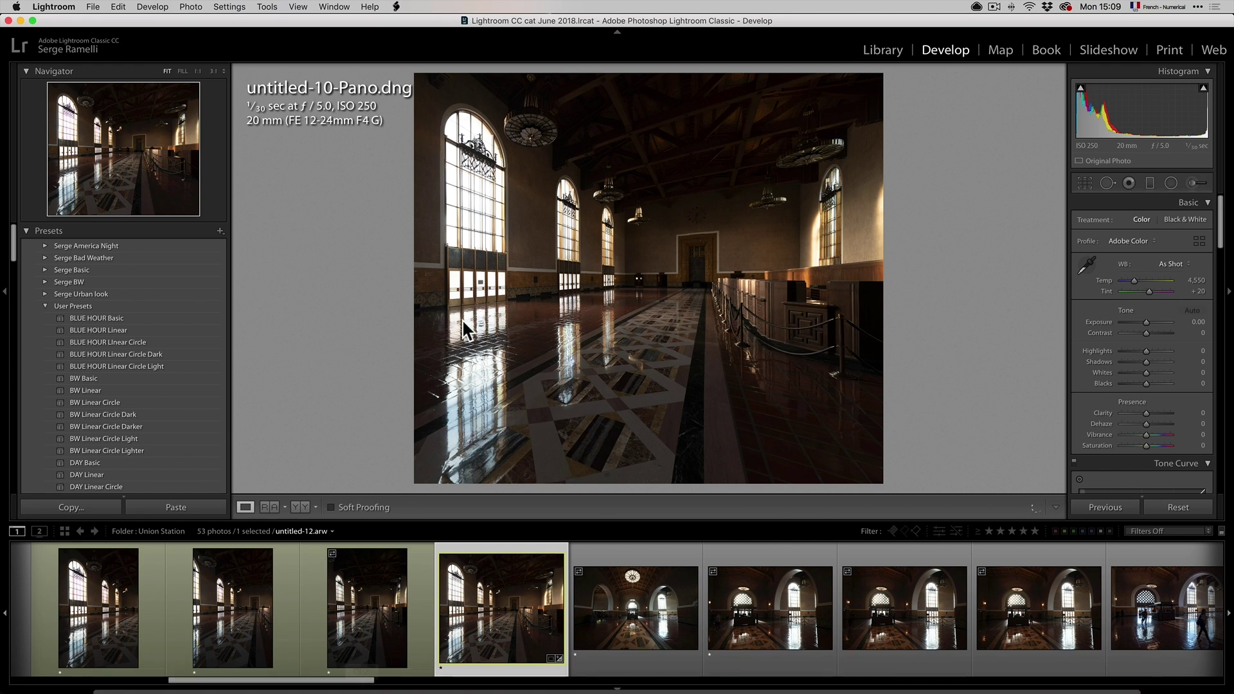
pyautogui.click(650, 626)
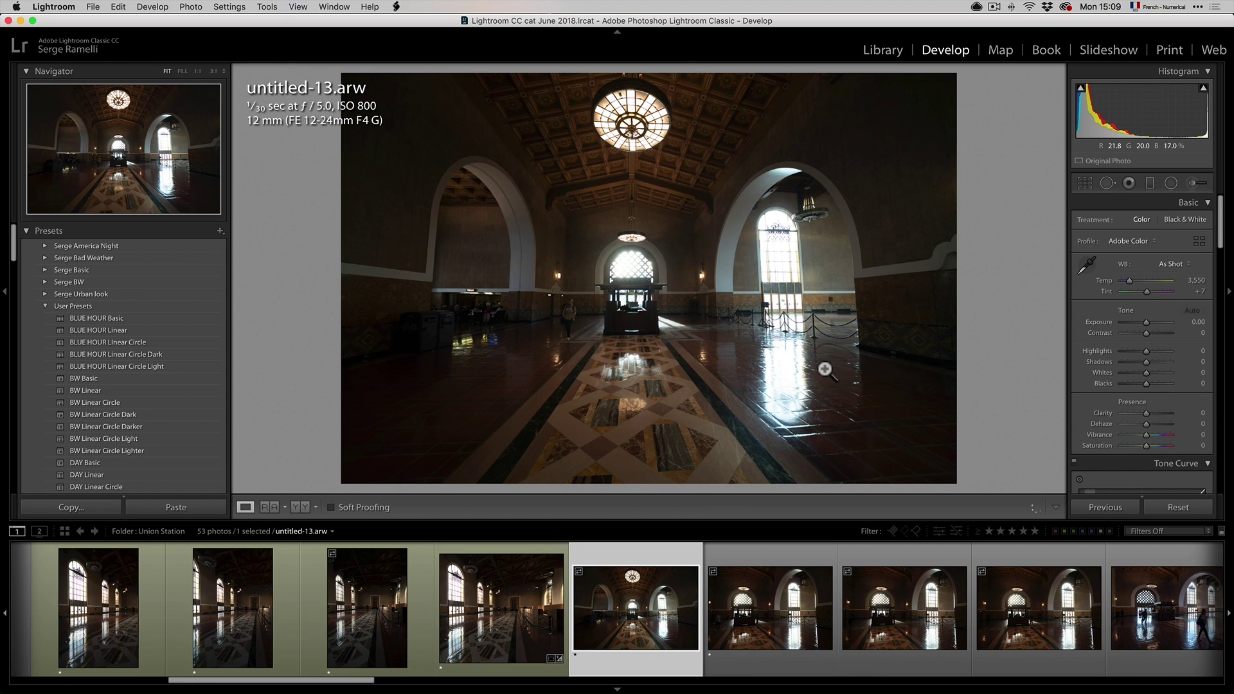
pyautogui.click(786, 615)
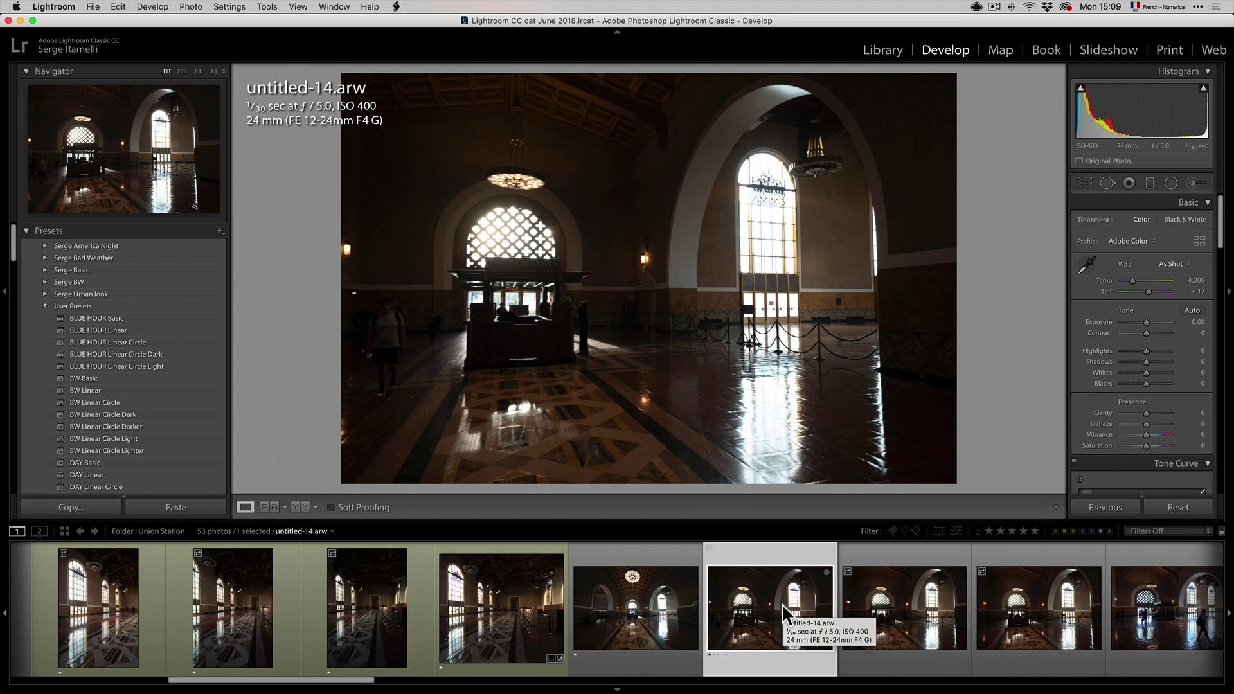
pyautogui.click(863, 609)
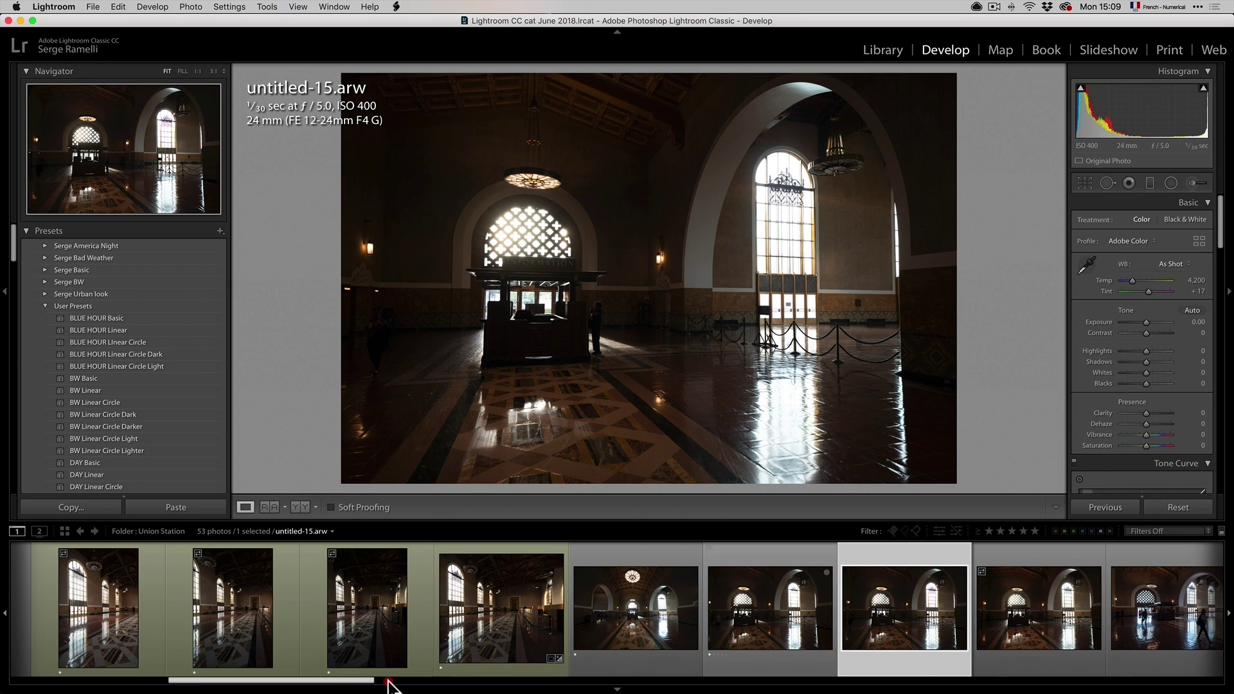
# Continue past untitled-16 to untitled-17.arw, the shot of people walking under the arches
pyautogui.moveTo(388, 680); pyautogui.dragTo(418, 680)
pyautogui.click(757, 611)
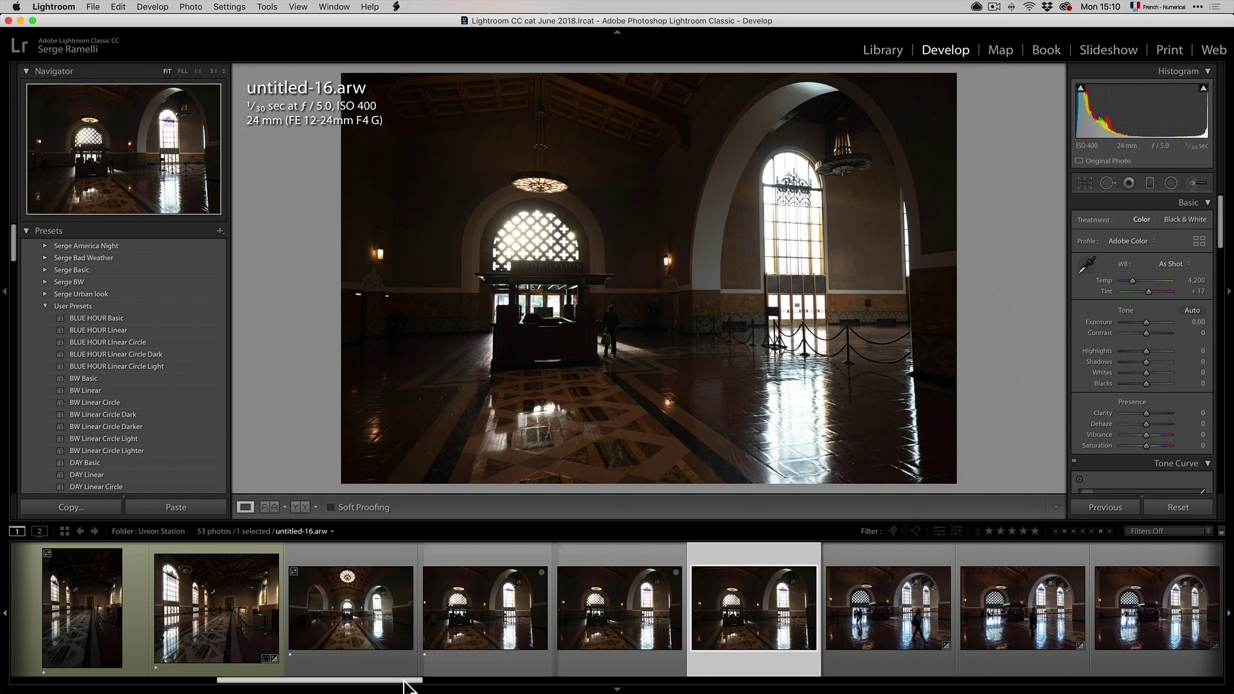
pyautogui.moveTo(404, 682); pyautogui.dragTo(458, 682)
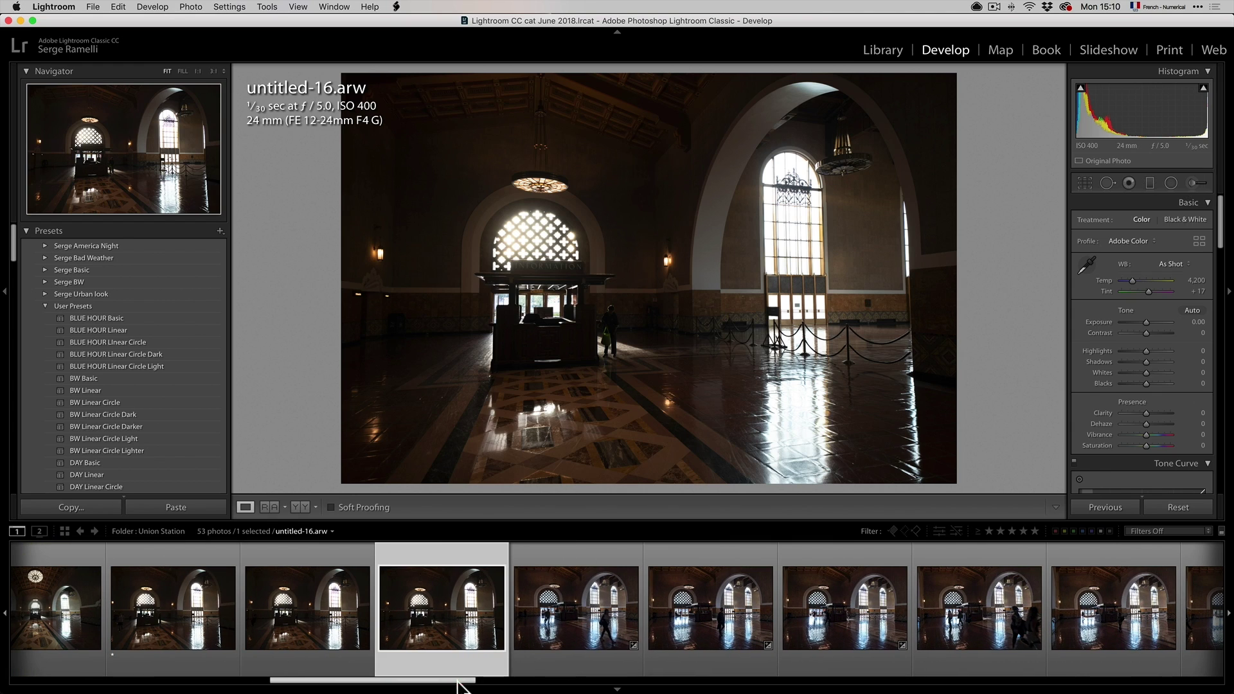
pyautogui.click(588, 627)
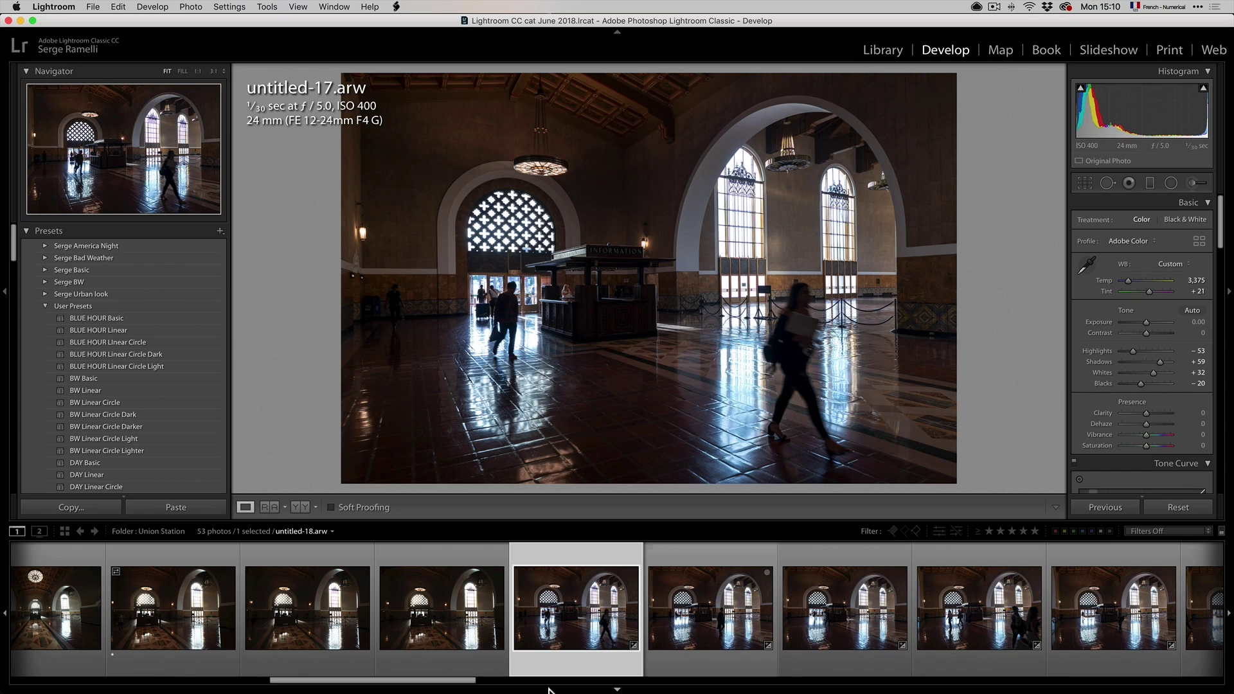
pyautogui.moveTo(445, 682); pyautogui.dragTo(505, 681)
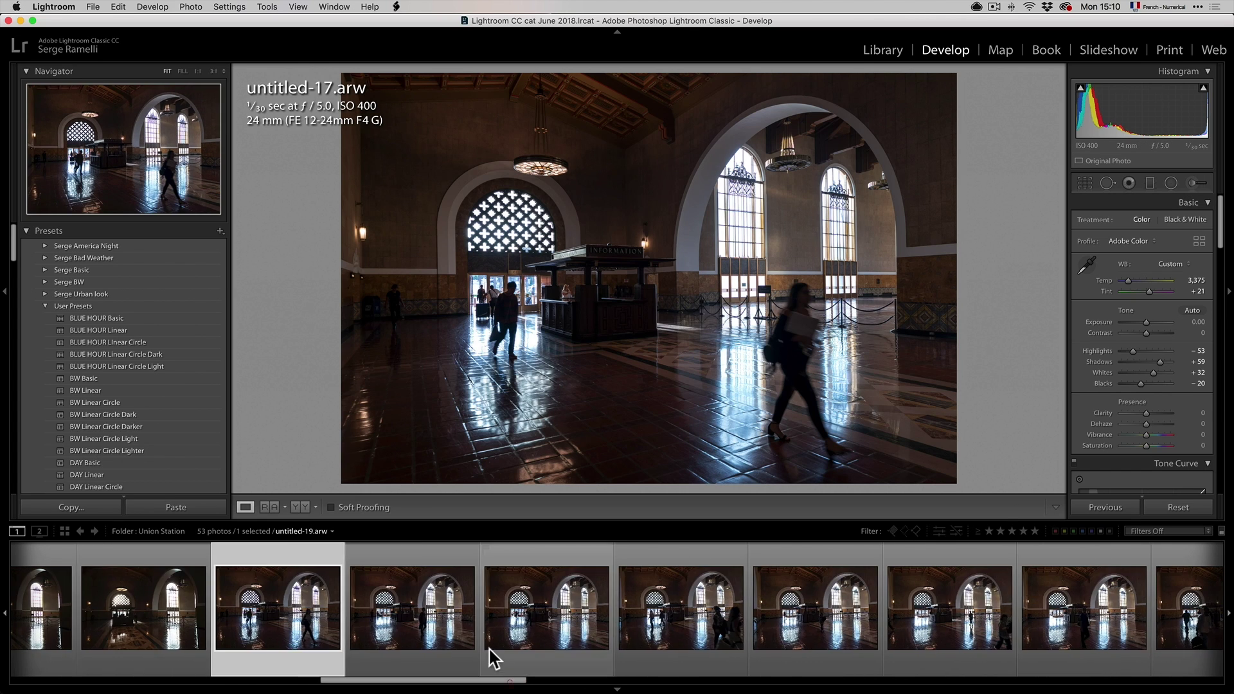
# Browse onward through the filmstrip from untitled-18 to untitled-25
pyautogui.click(542, 618)
pyautogui.press('Right')
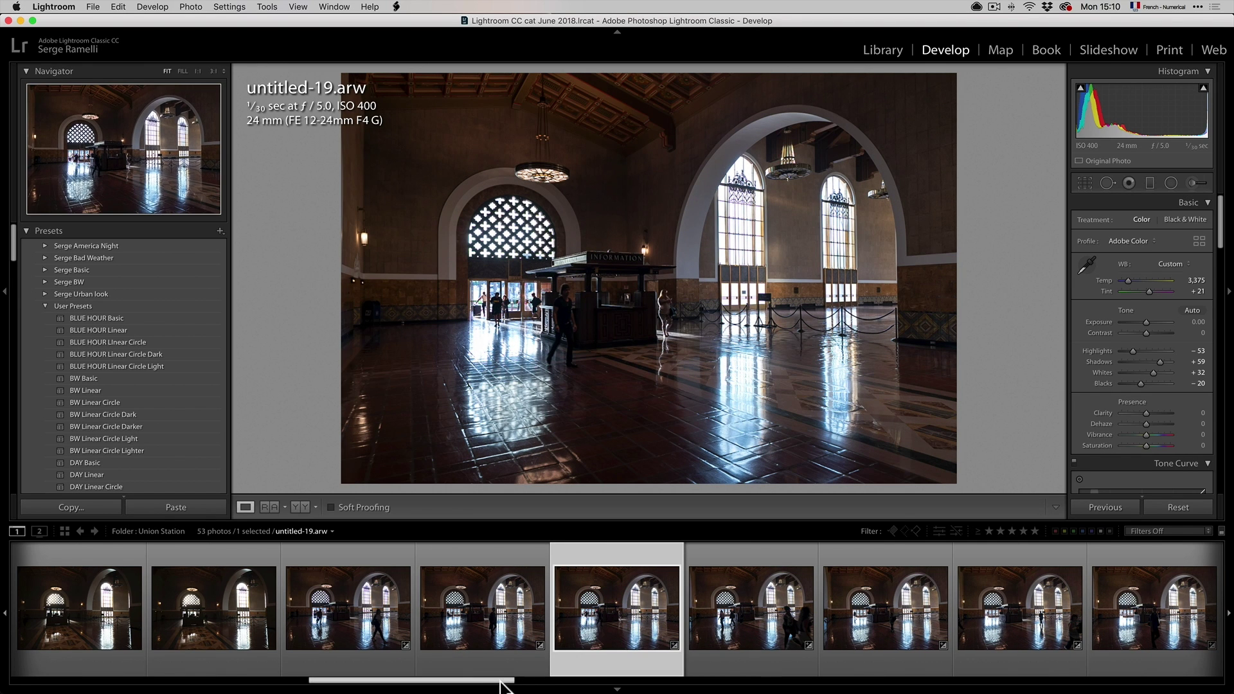
pyautogui.hscroll(-1, 516, 678)
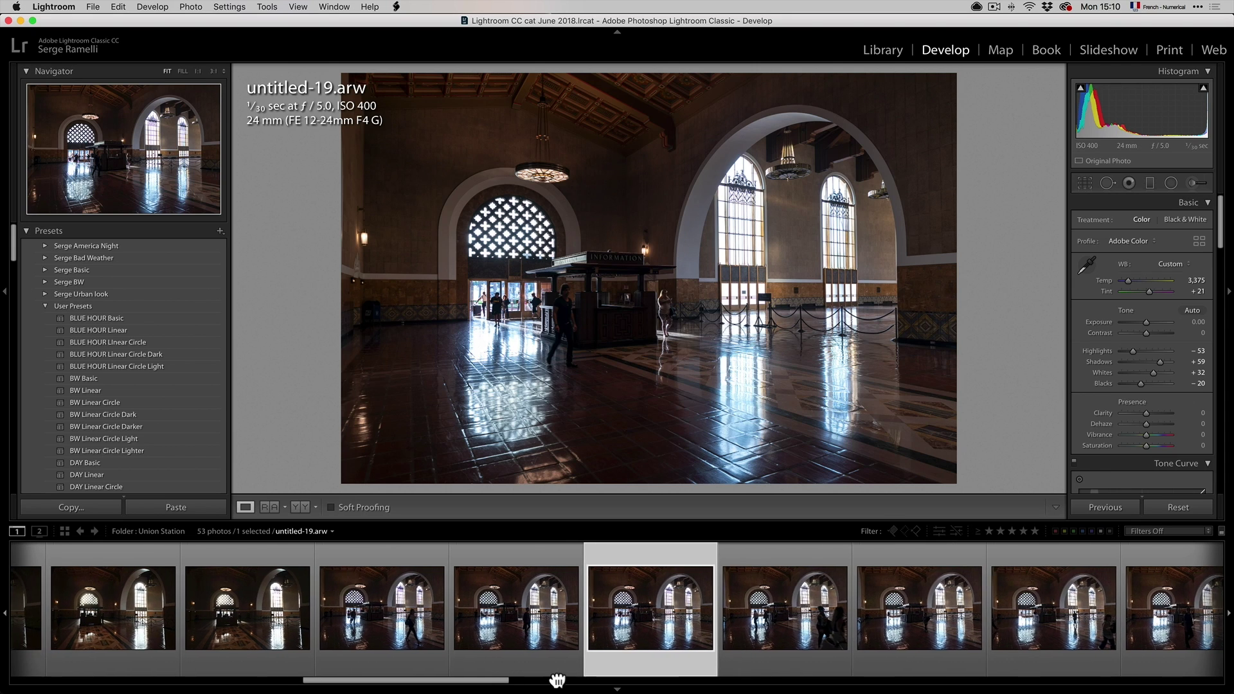
pyautogui.hscroll(-1, 557, 680)
pyautogui.click(814, 599)
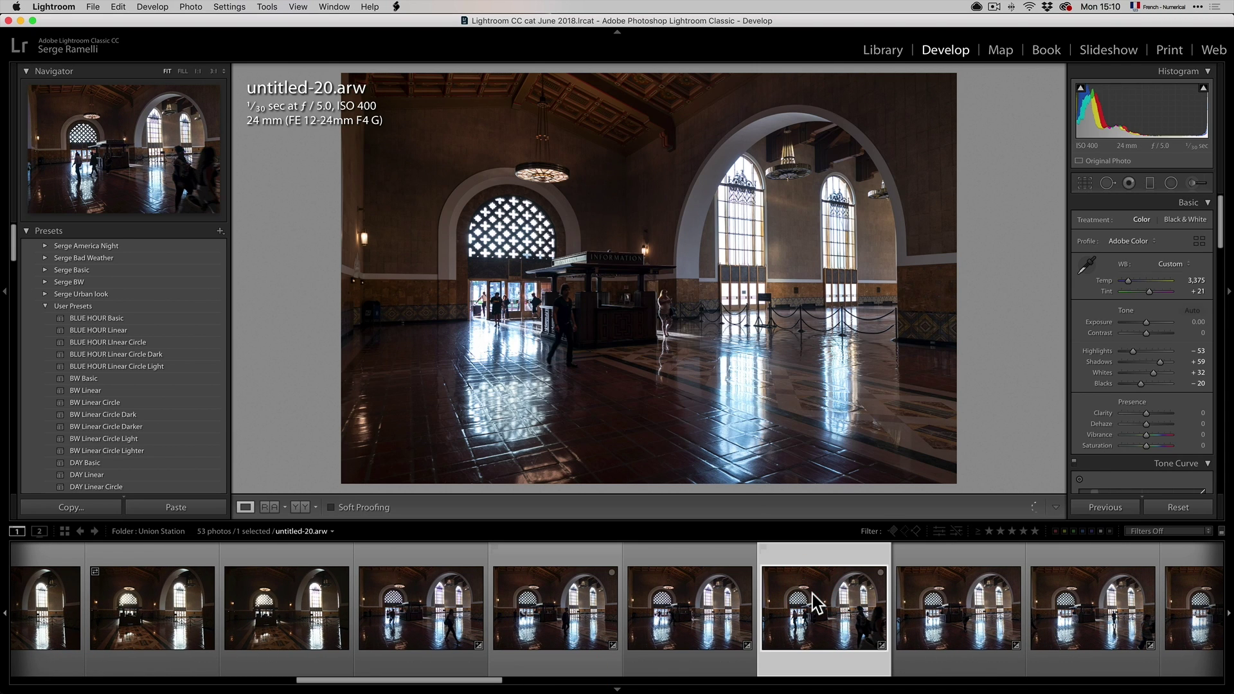
pyautogui.press('Right')
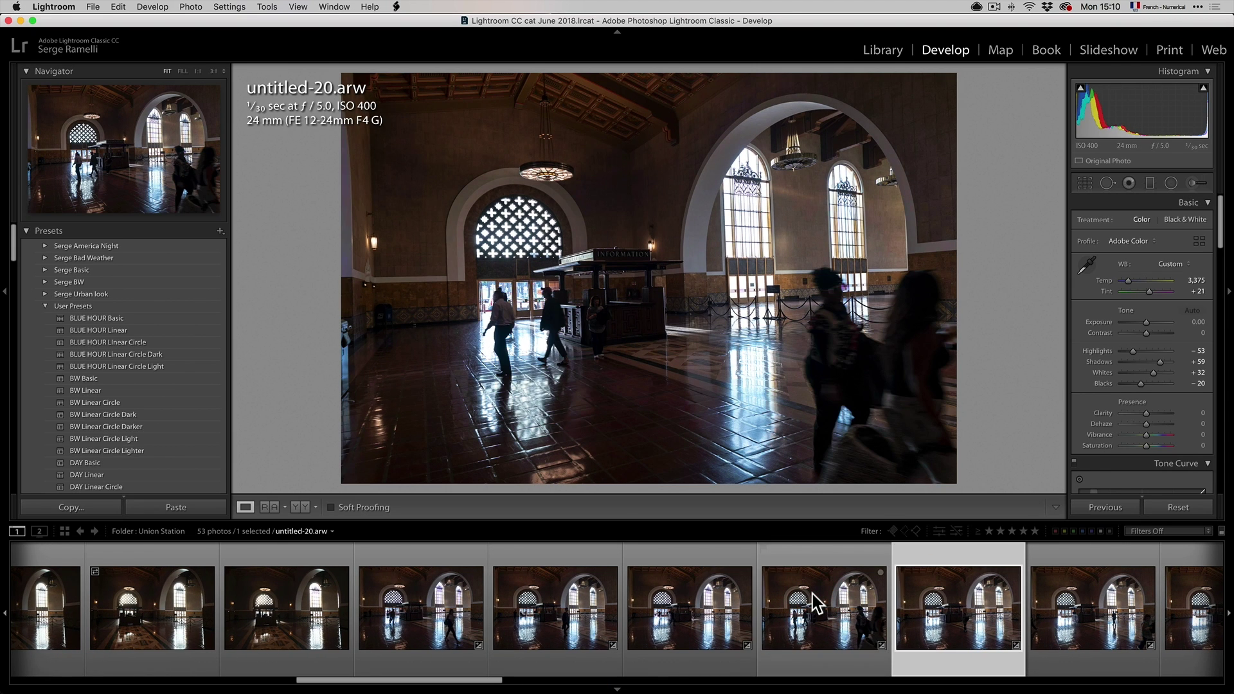
pyautogui.press('Right')
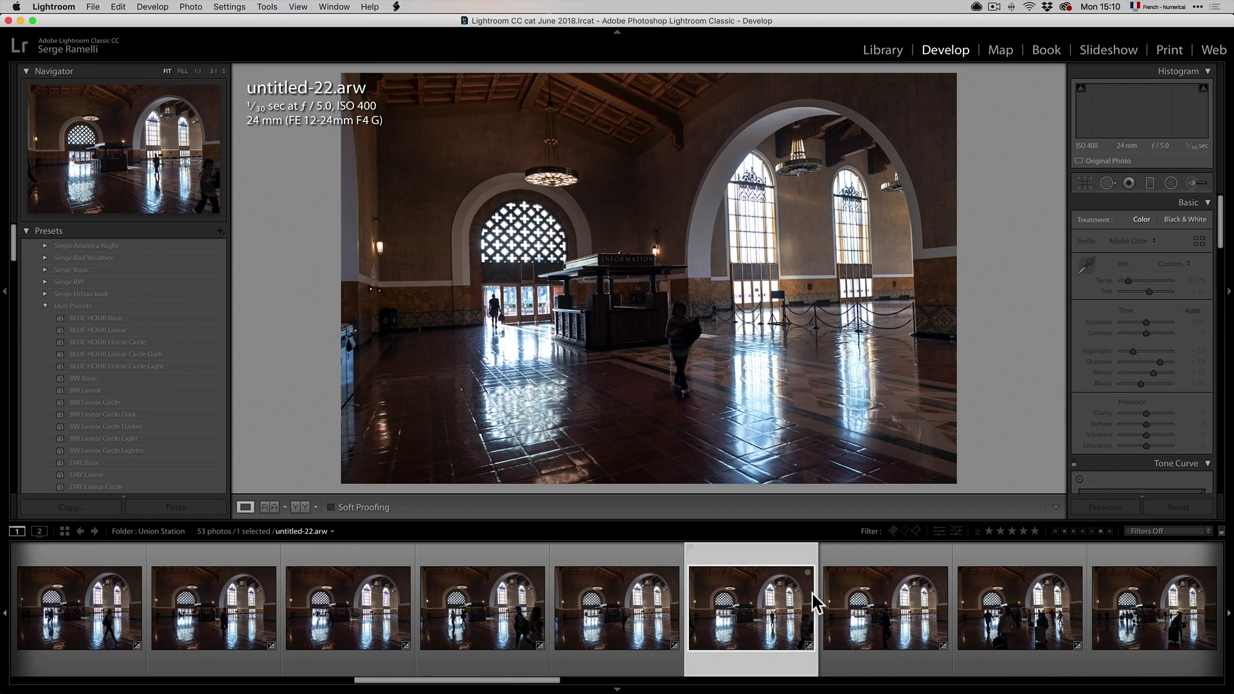
pyautogui.press('Right')
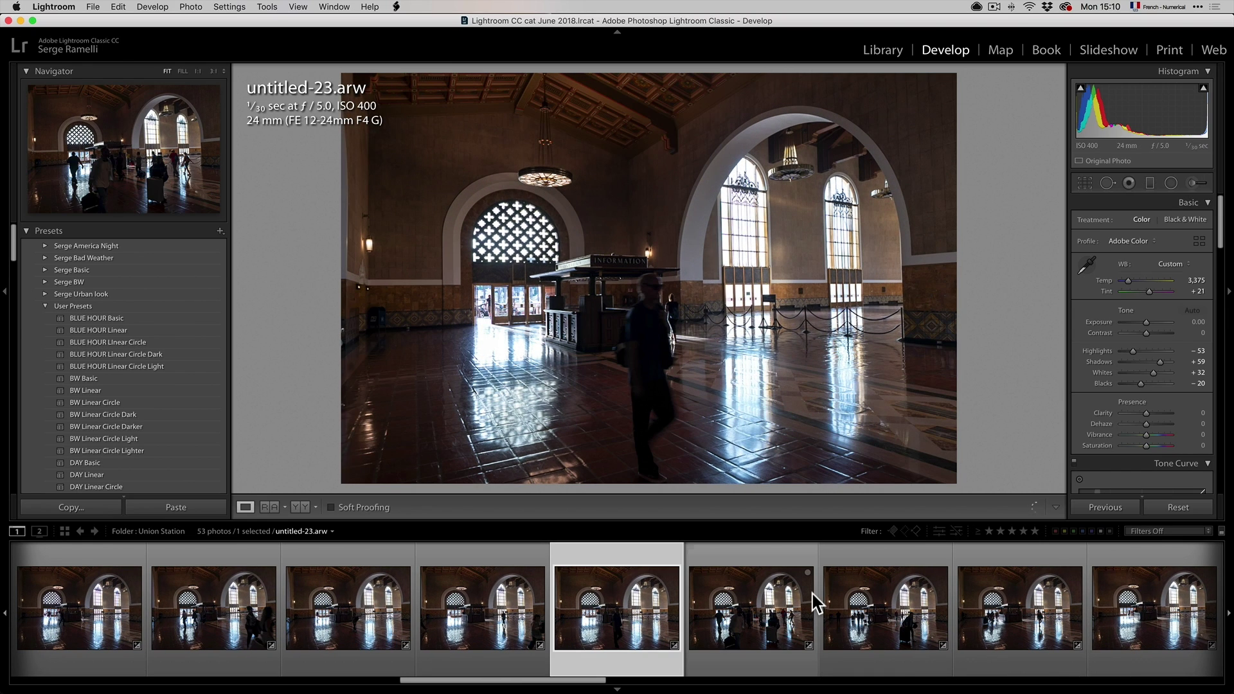
pyautogui.press('Right')
pyautogui.press('Right')
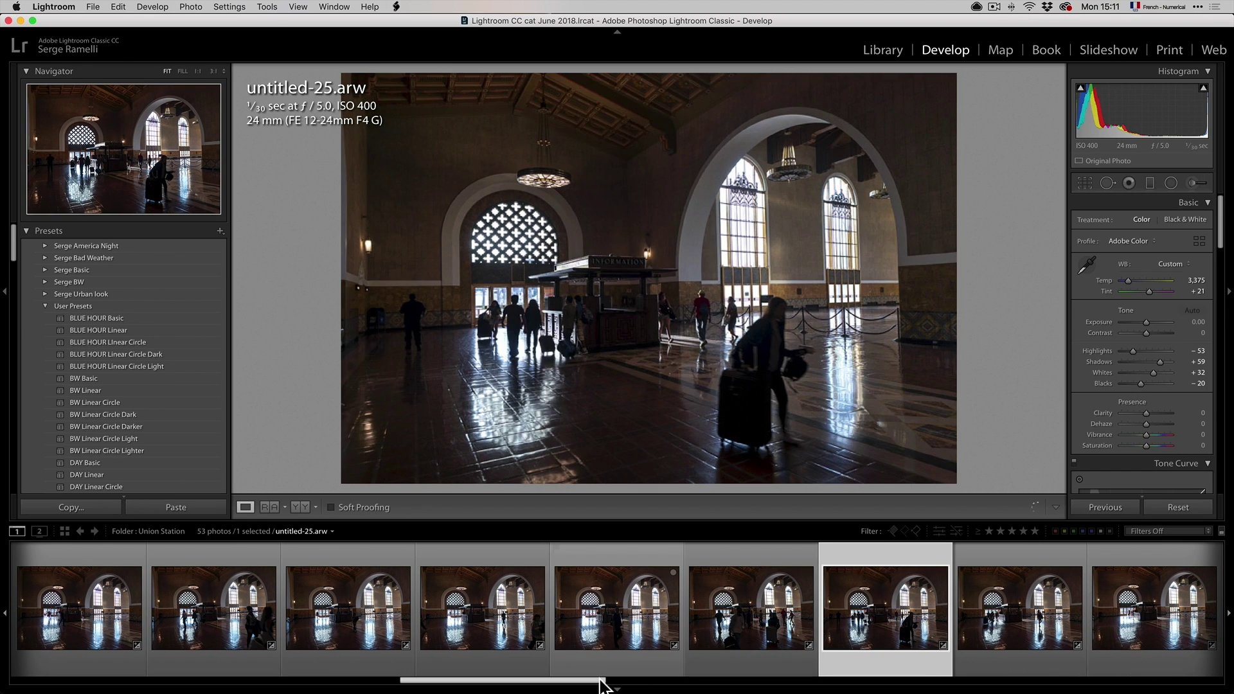
pyautogui.moveTo(600, 681); pyautogui.dragTo(670, 690)
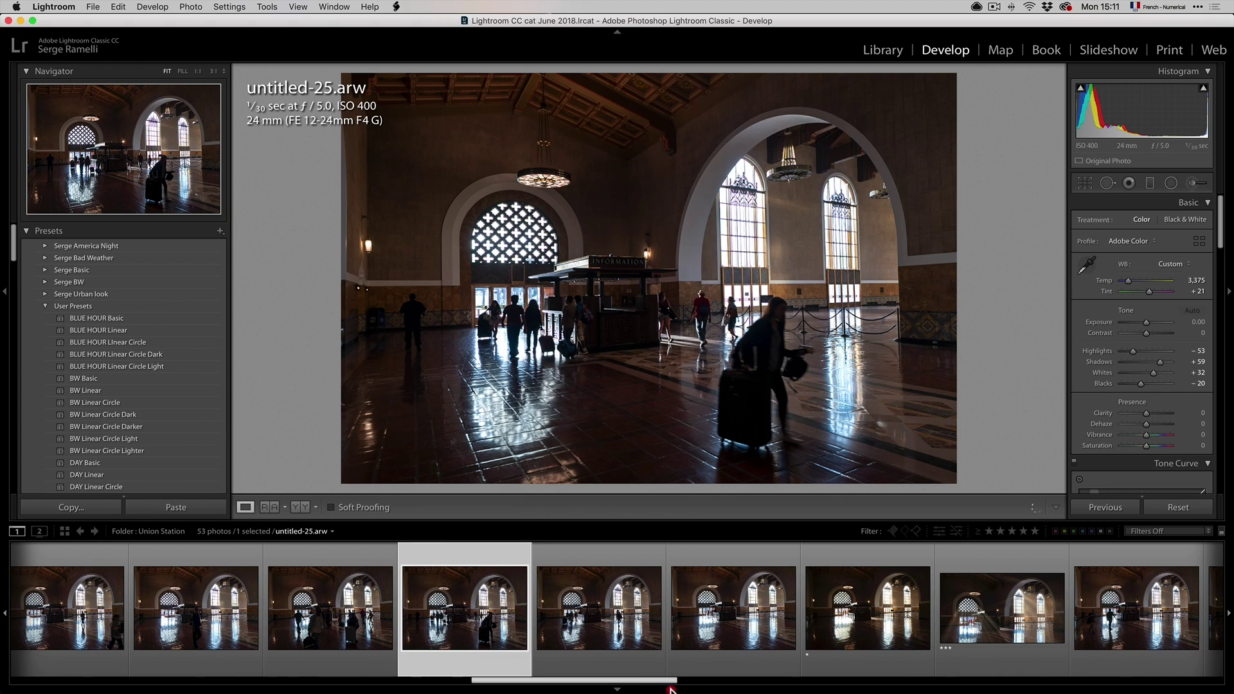
# Give untitled-28.arw a two-star rating and open its Luminar 2018 edit TIFF
pyautogui.click(844, 634)
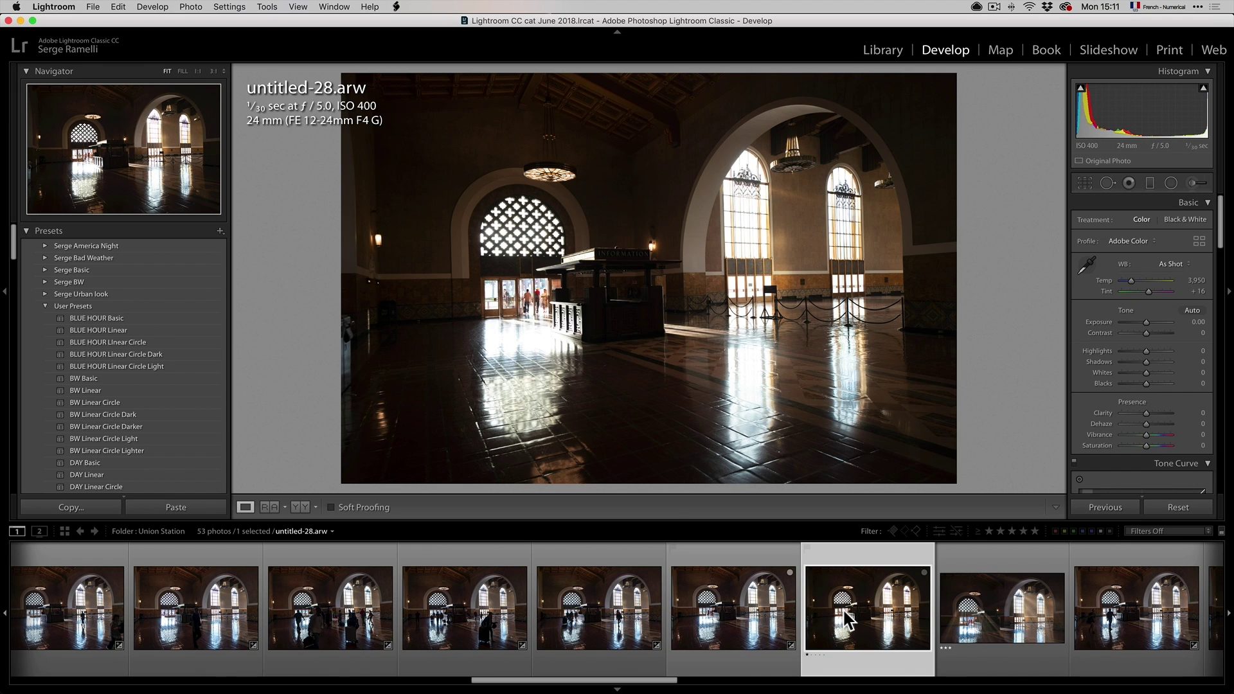
pyautogui.press('2')
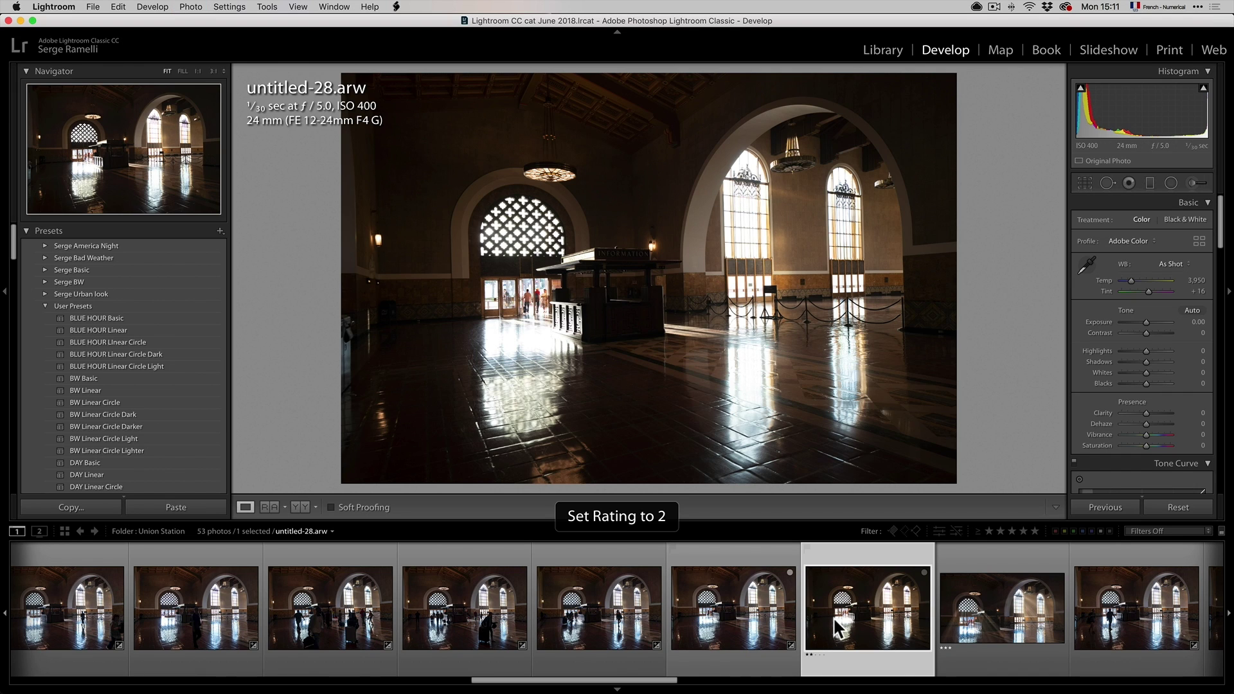
pyautogui.moveTo(669, 682); pyautogui.dragTo(694, 684)
pyautogui.click(808, 622)
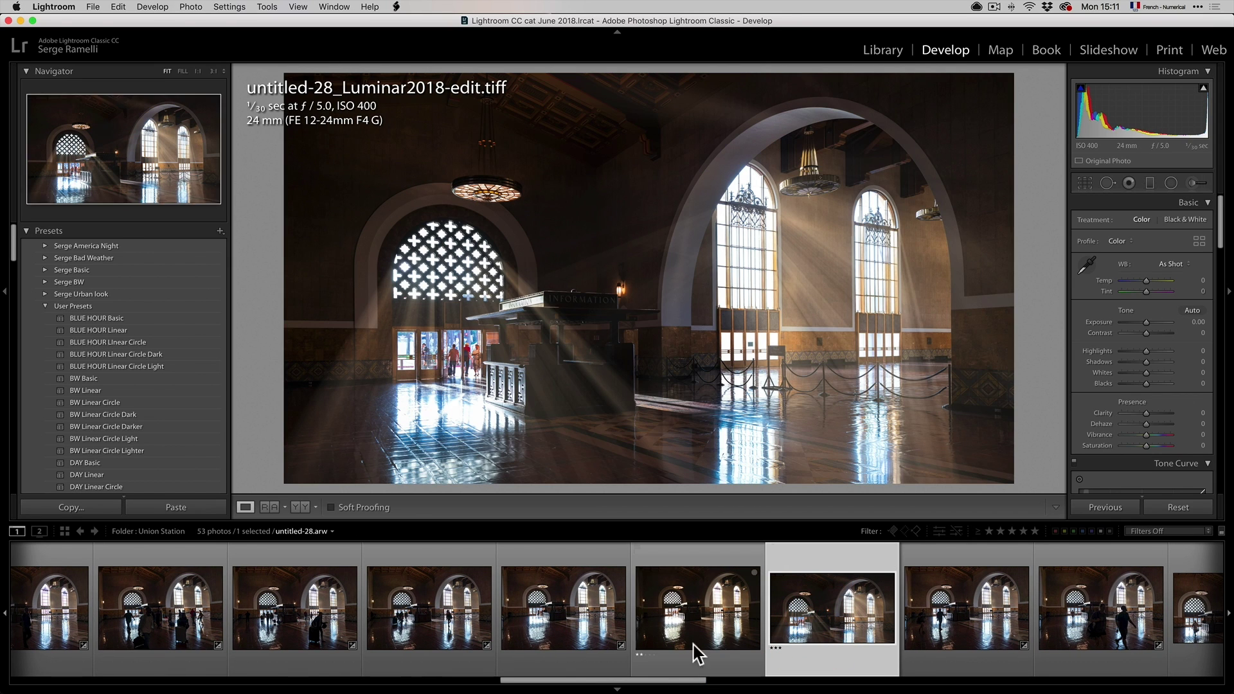
# Browse past untitled-32 and untitled-46 to the untitled-48-Pano-Edit.tif sunbeam panorama
pyautogui.moveTo(703, 683); pyautogui.dragTo(830, 685)
pyautogui.click(887, 607)
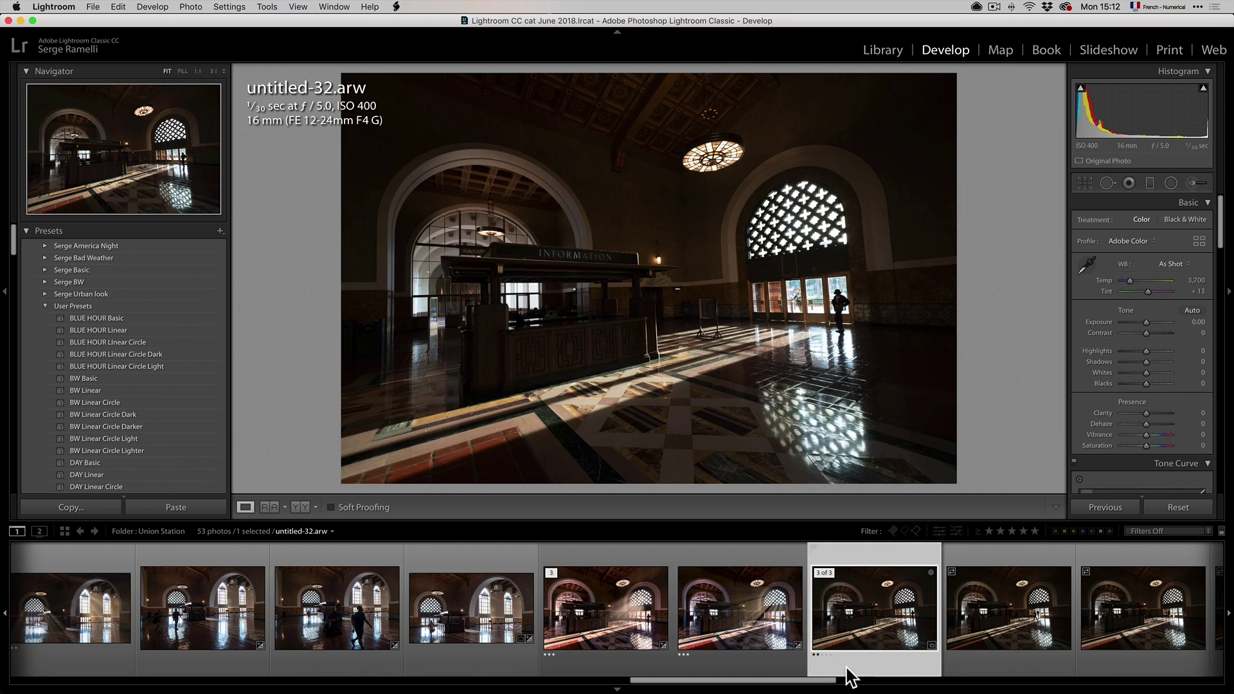
pyautogui.moveTo(851, 668)
pyautogui.mouseDown()
pyautogui.moveTo(830, 676)
pyautogui.moveTo(1126, 687)
pyautogui.mouseUp()
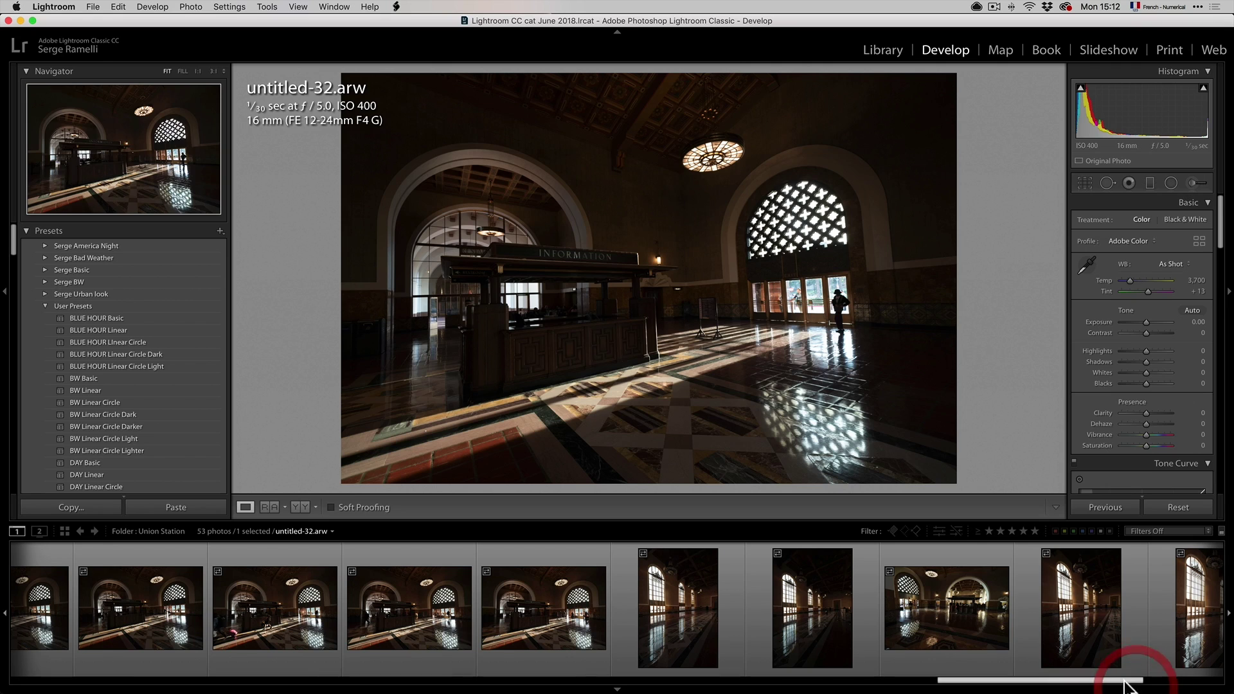
pyautogui.click(943, 622)
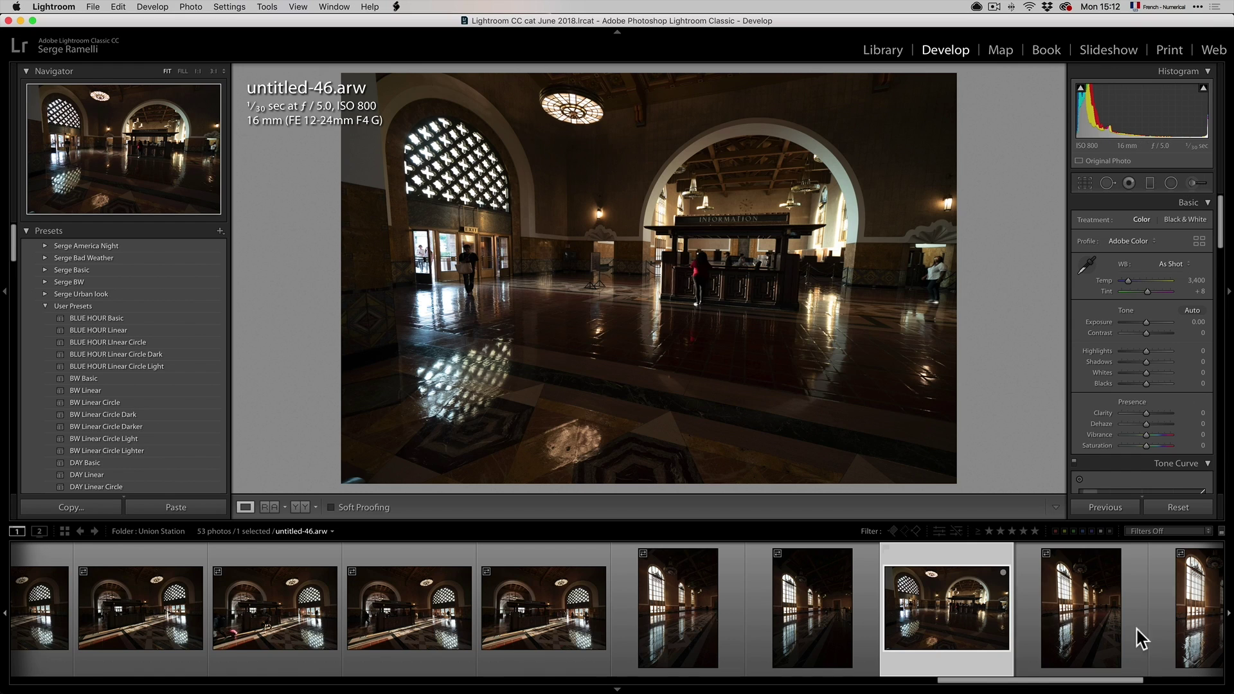
pyautogui.moveTo(1139, 681); pyautogui.dragTo(1206, 684)
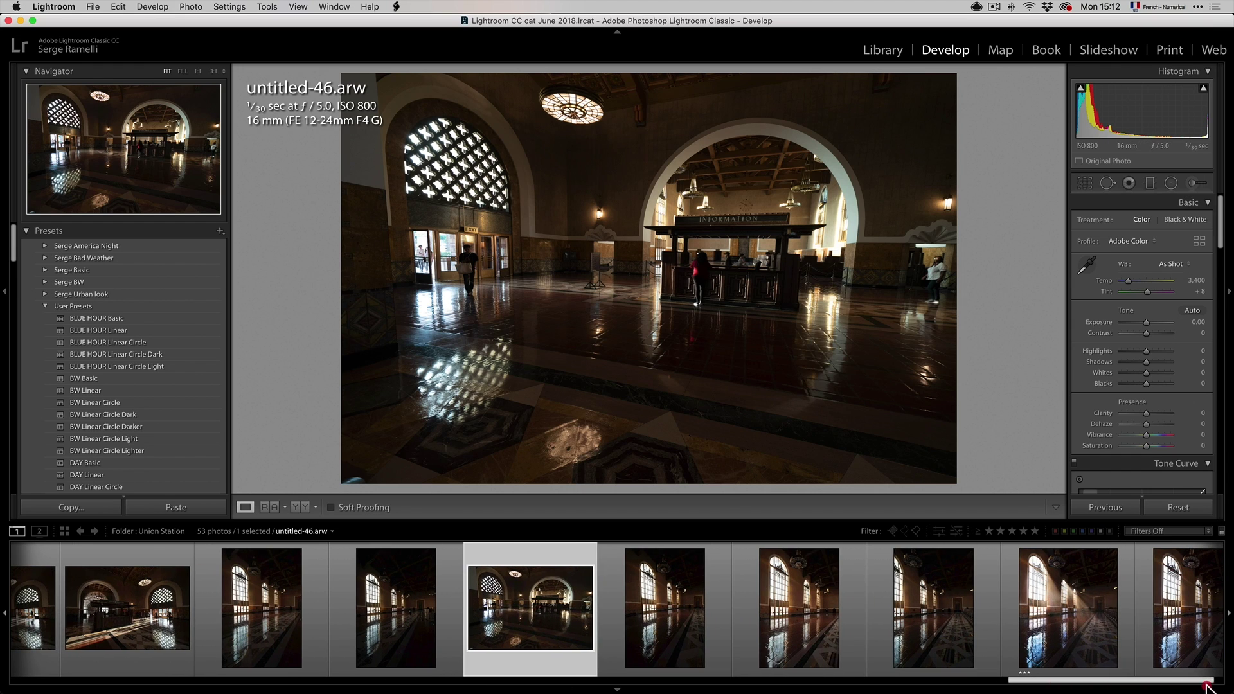
pyautogui.click(1104, 627)
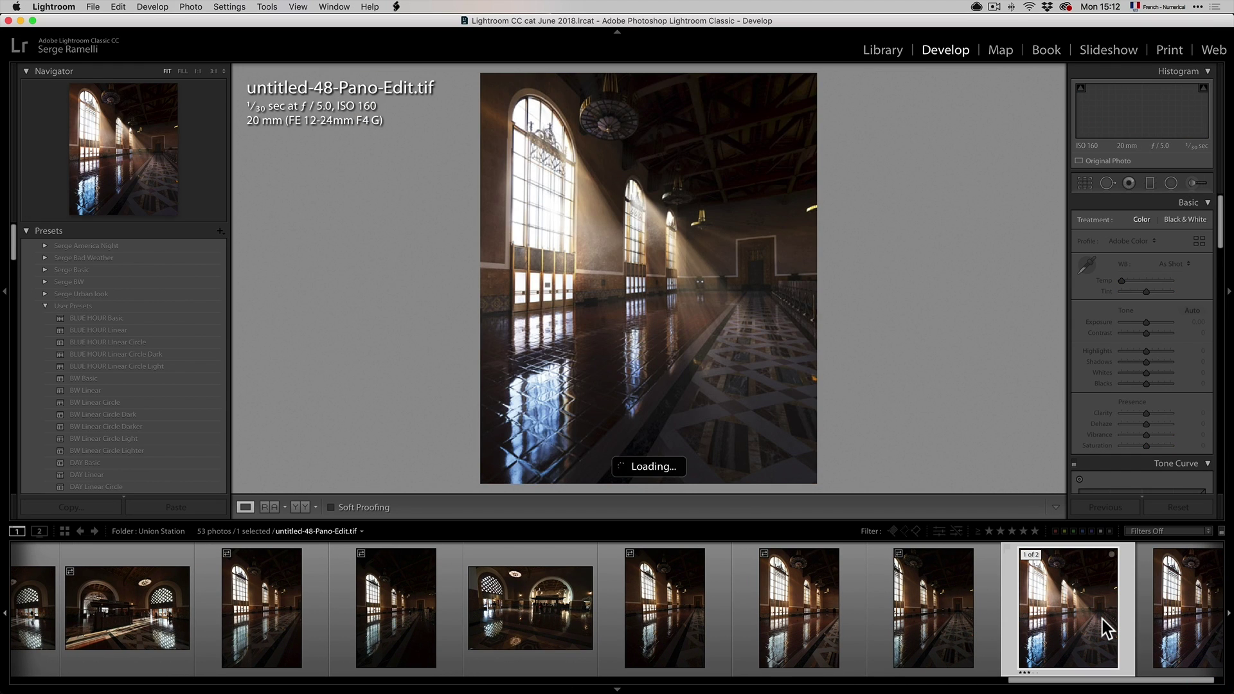
# Inspect the panorama at 1:1, return to Fit, and scroll back to earlier shots
pyautogui.click(604, 234)
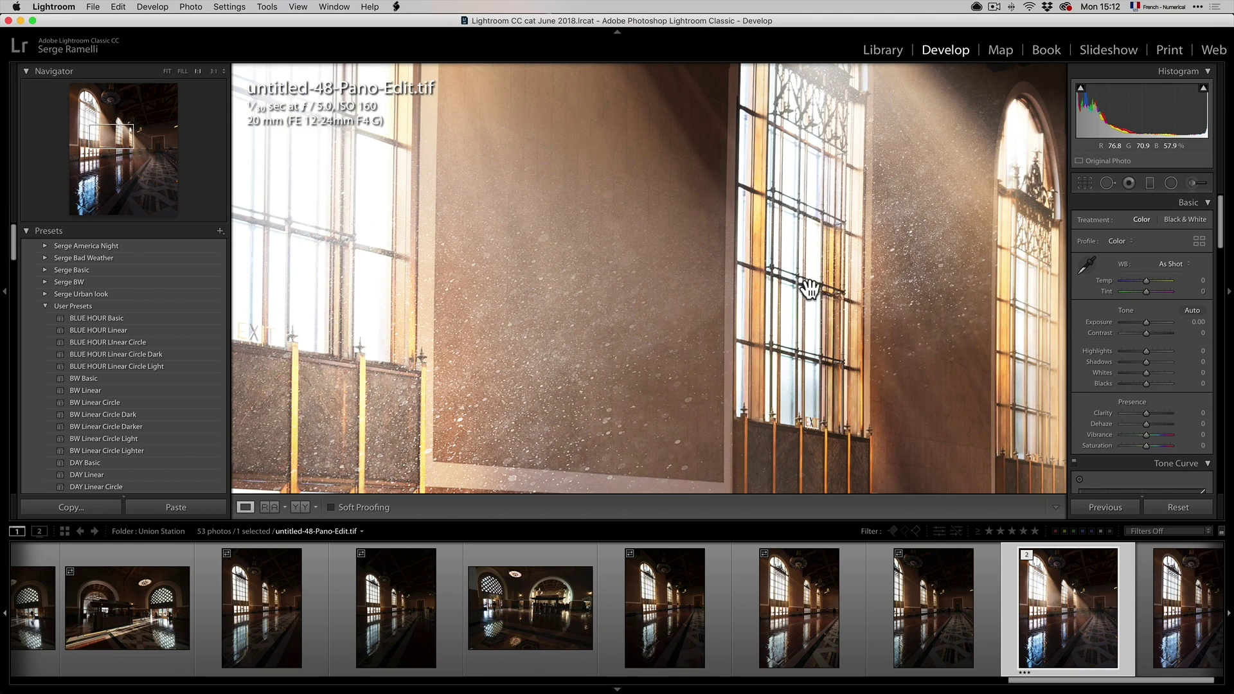
pyautogui.click(809, 288)
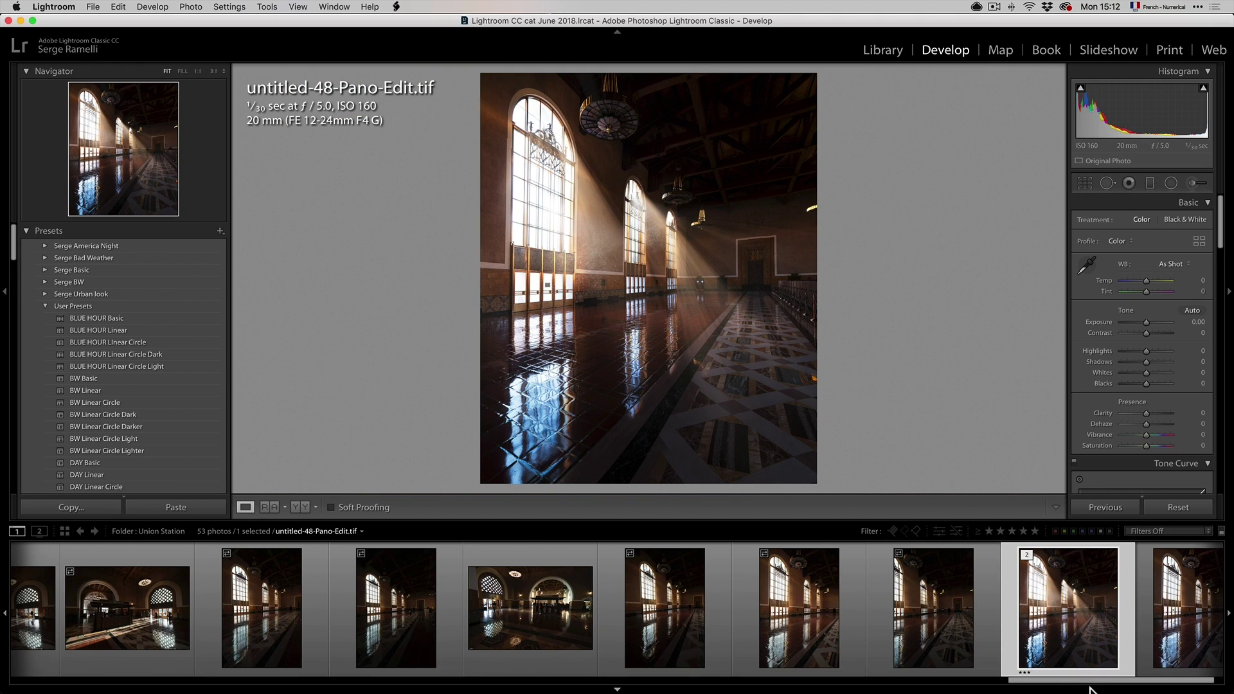
pyautogui.moveTo(1090, 686); pyautogui.dragTo(867, 682)
# Filter the filmstrip to two stars and higher and open untitled-32.arw
pyautogui.click(1000, 531)
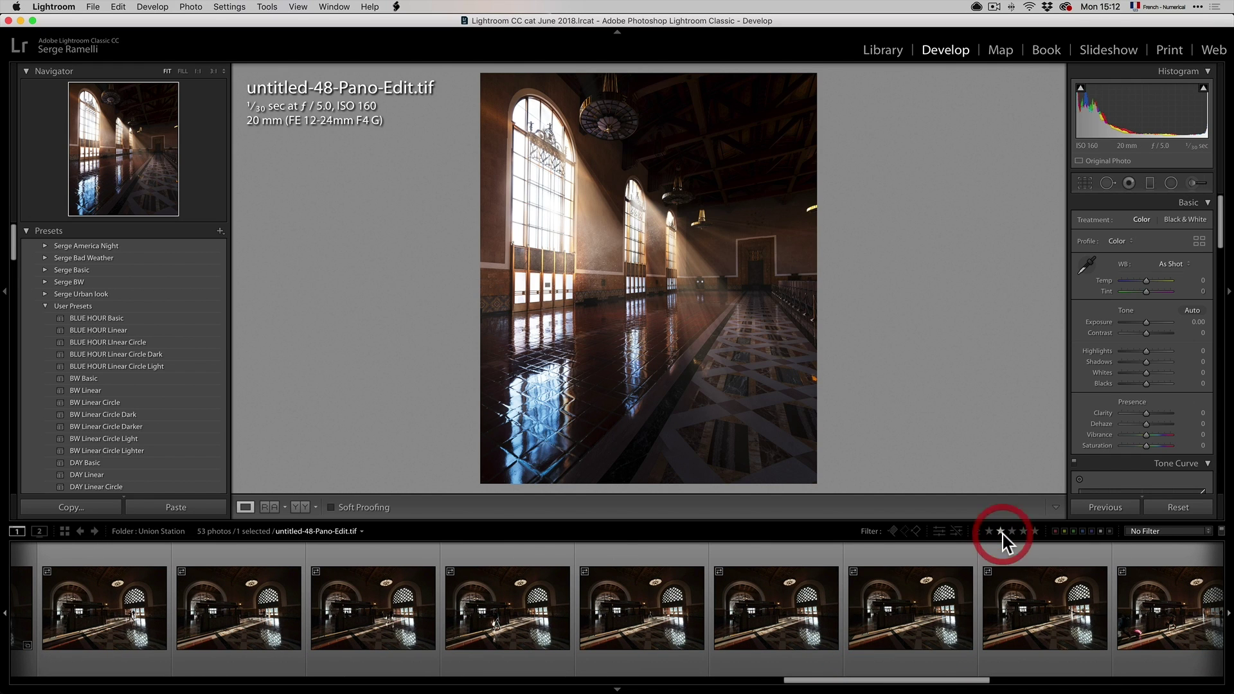
pyautogui.click(1002, 533)
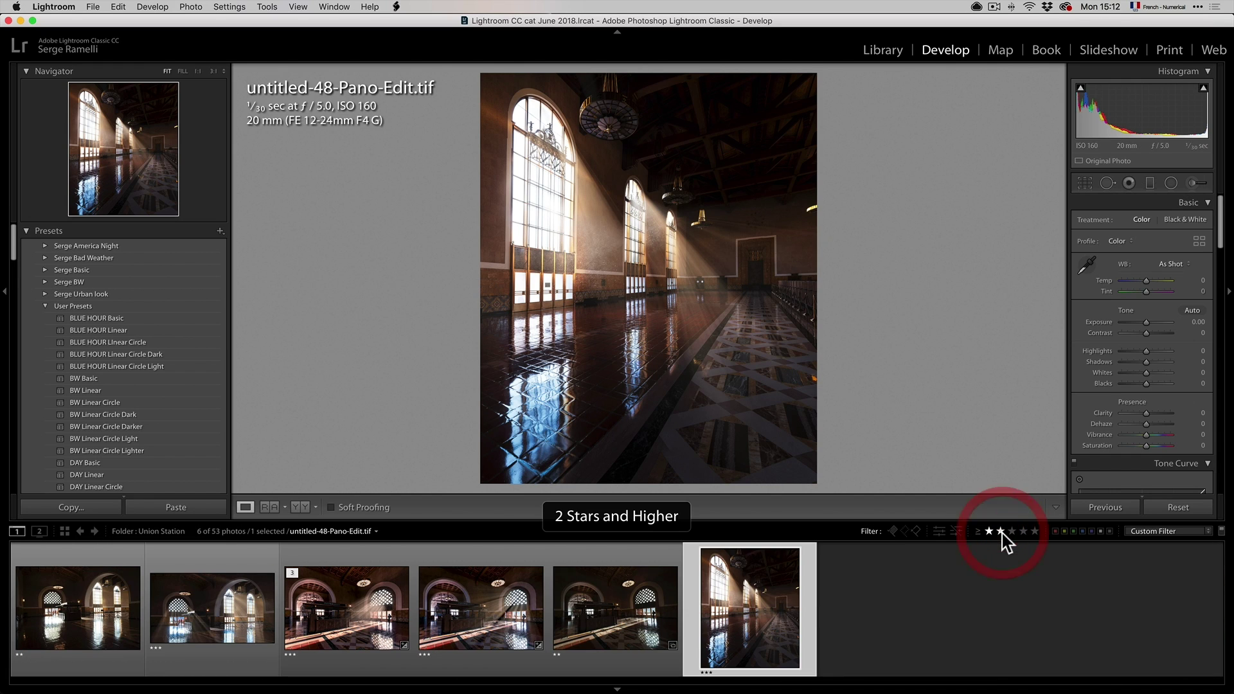
pyautogui.click(607, 622)
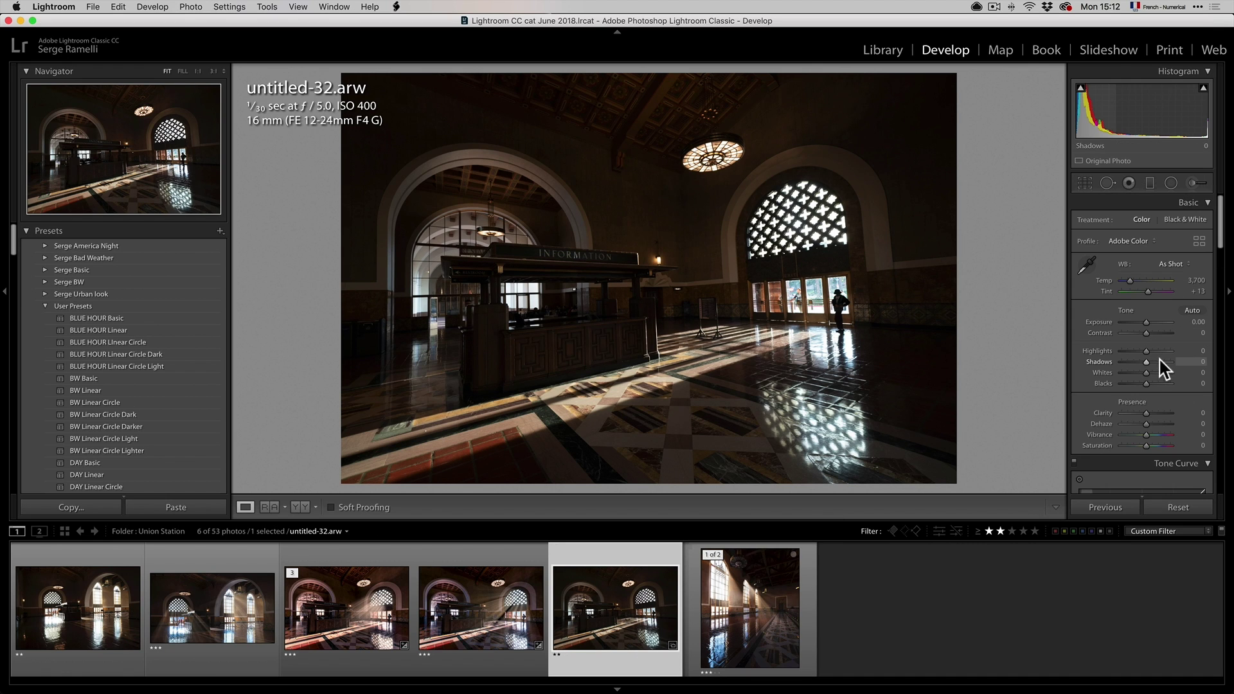
# Lift Shadows to +65, checking the arched window up close
pyautogui.moveTo(1158, 363); pyautogui.dragTo(1181, 362)
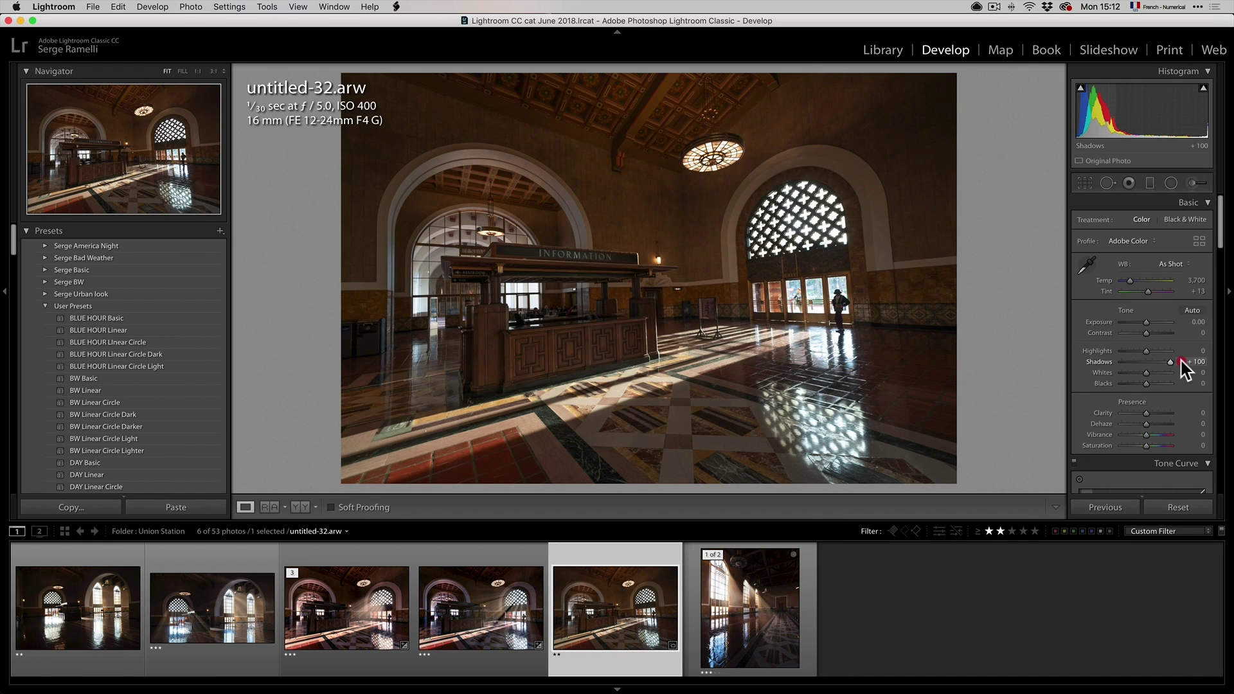
pyautogui.click(743, 201)
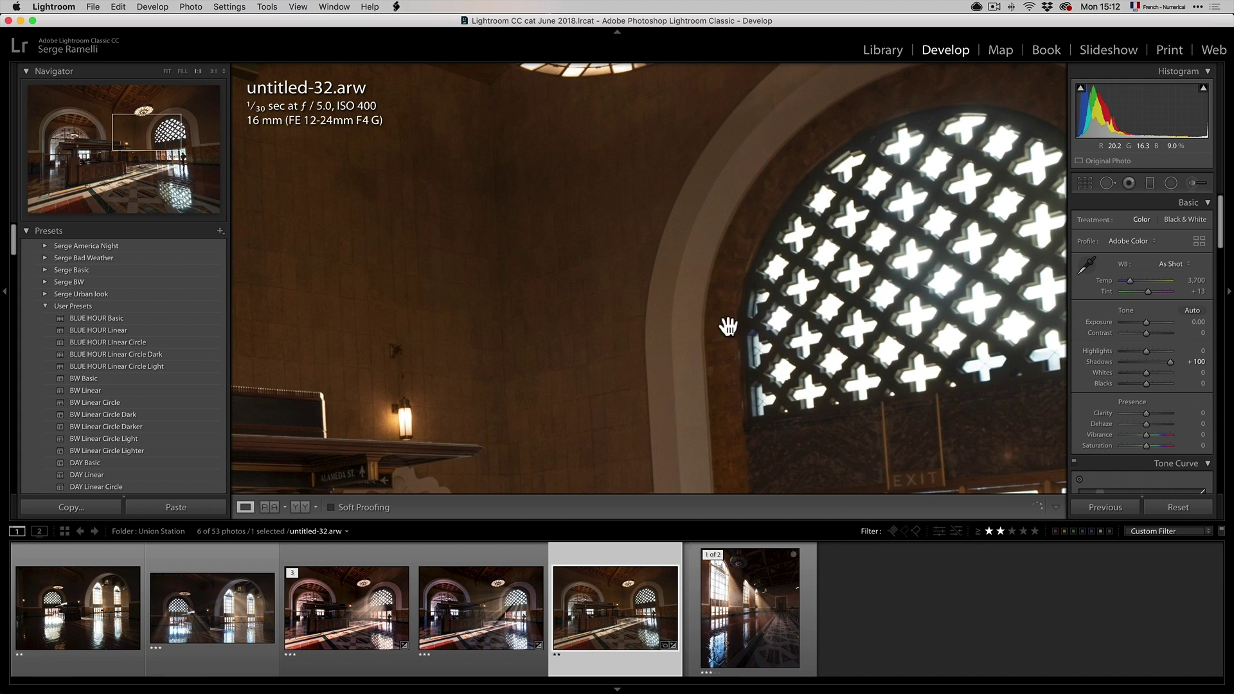
pyautogui.moveTo(727, 325); pyautogui.dragTo(818, 213)
pyautogui.click(818, 212)
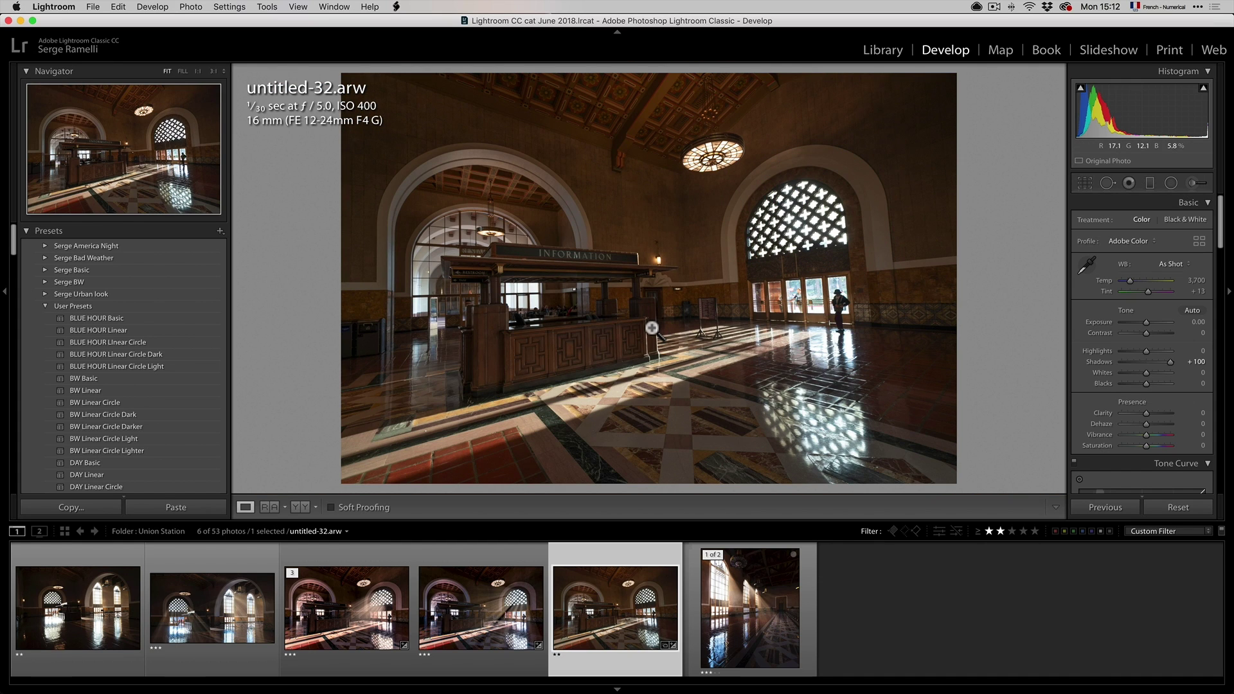
pyautogui.moveTo(1171, 361); pyautogui.dragTo(1164, 372)
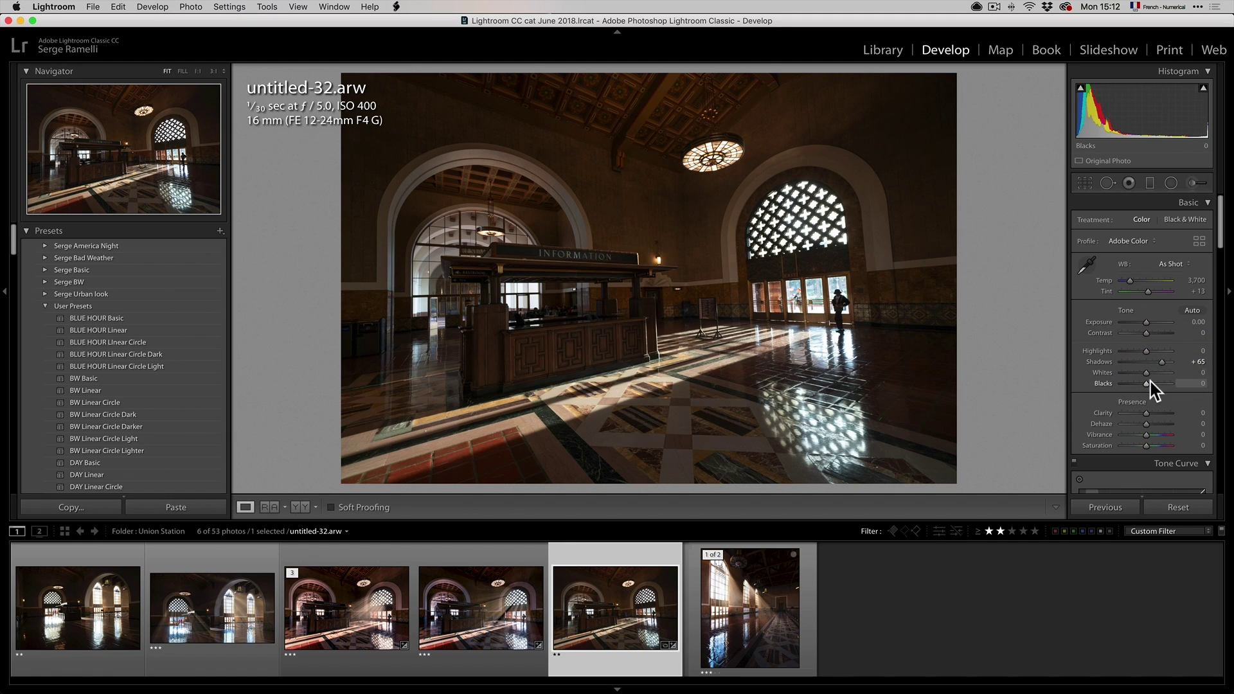
# Set Highlights +38, Blacks -36, Whites +24 and warm the white balance to Temp 3,534
pyautogui.moveTo(1146, 352); pyautogui.dragTo(1035, 353)
pyautogui.moveTo(1121, 354); pyautogui.dragTo(1155, 354)
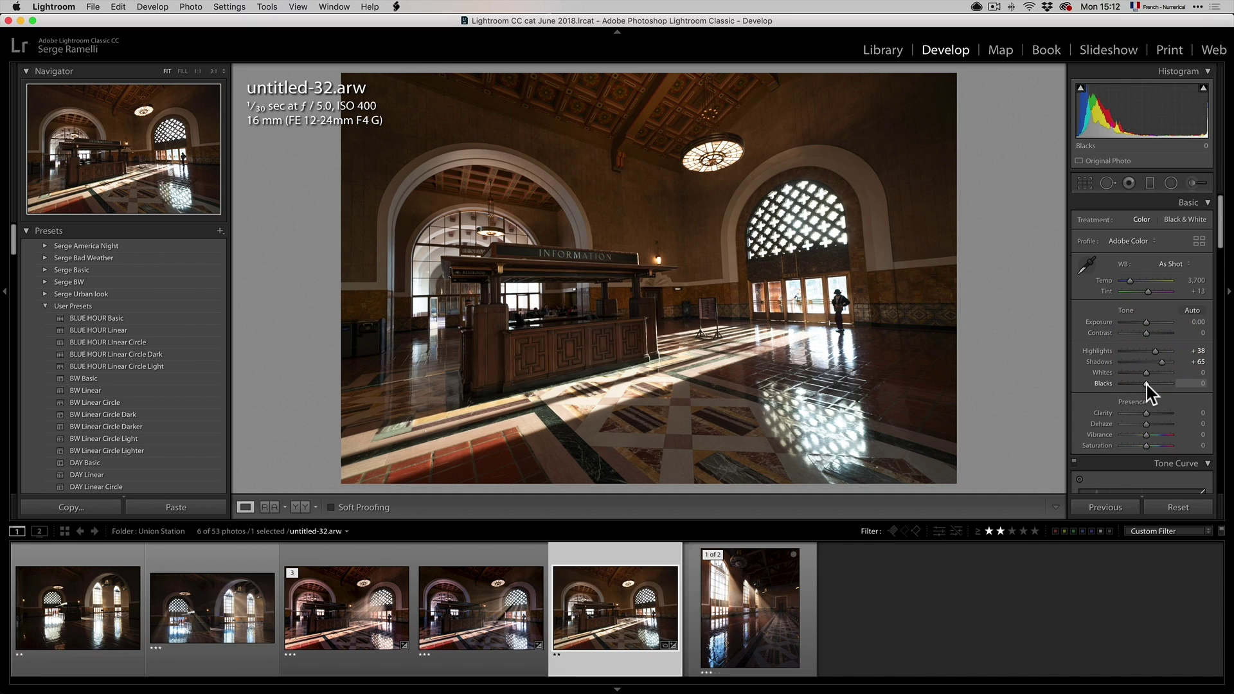
pyautogui.moveTo(1147, 384); pyautogui.dragTo(1140, 384)
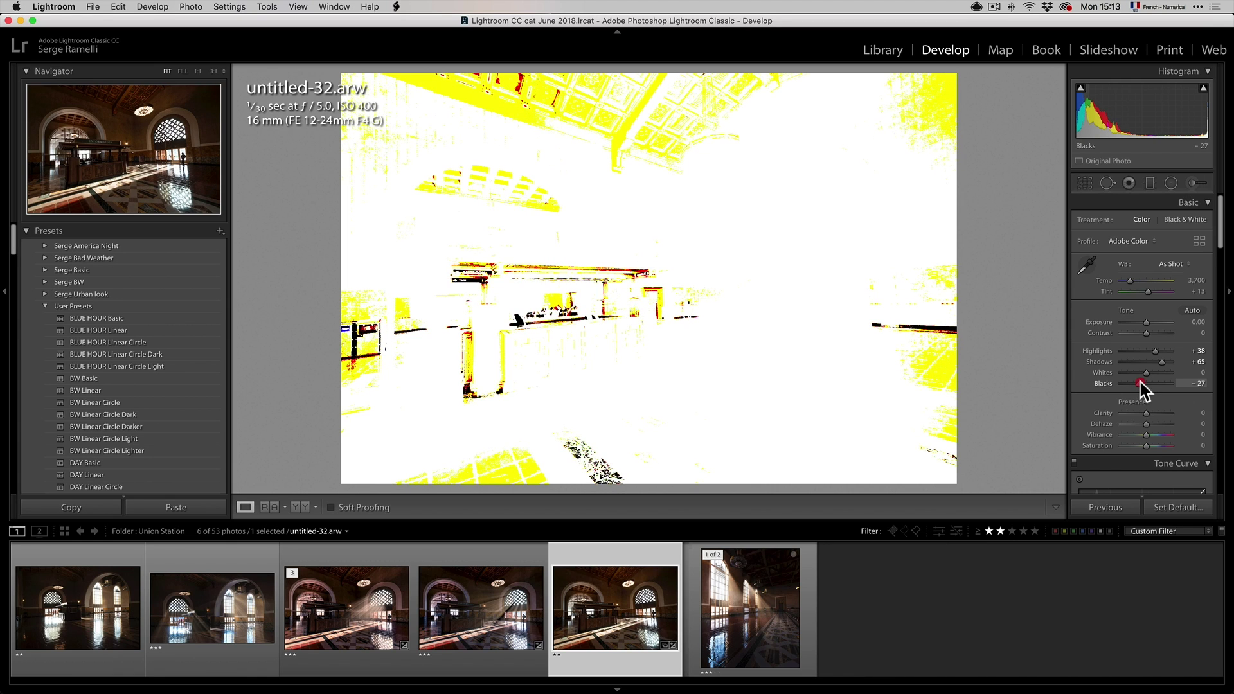
pyautogui.moveTo(1140, 383); pyautogui.dragTo(1134, 383)
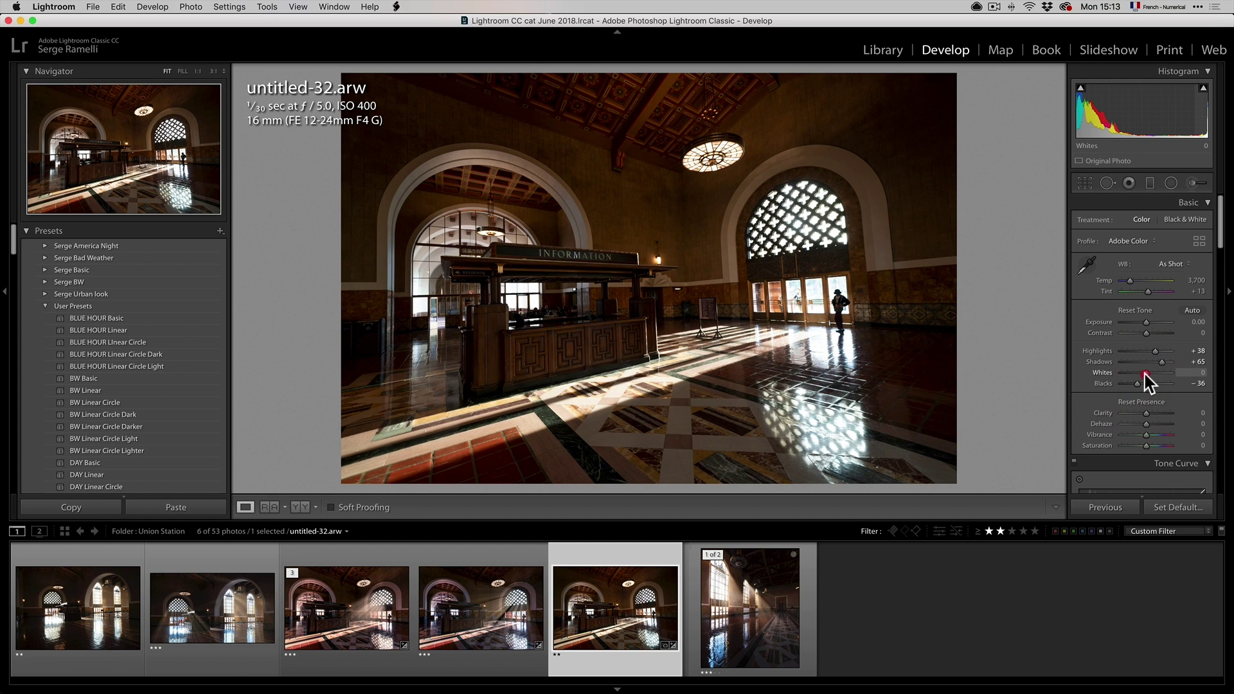
pyautogui.moveTo(1146, 374); pyautogui.dragTo(1150, 374)
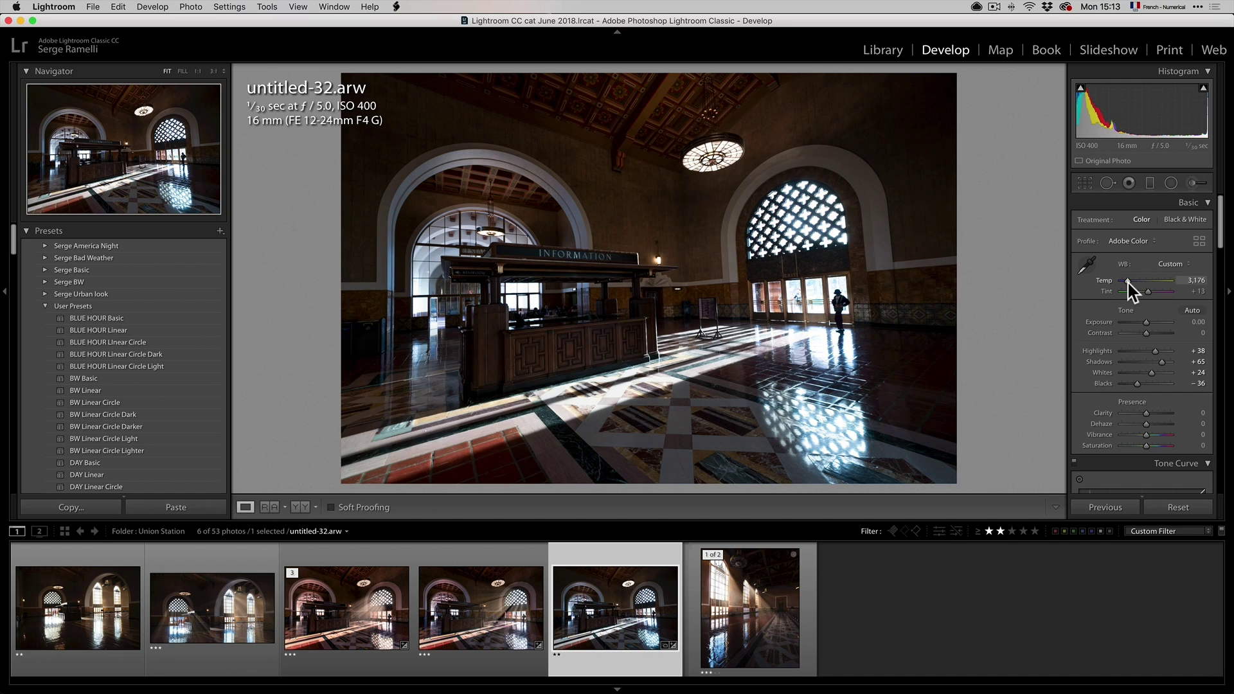
pyautogui.moveTo(1128, 280); pyautogui.dragTo(1151, 293)
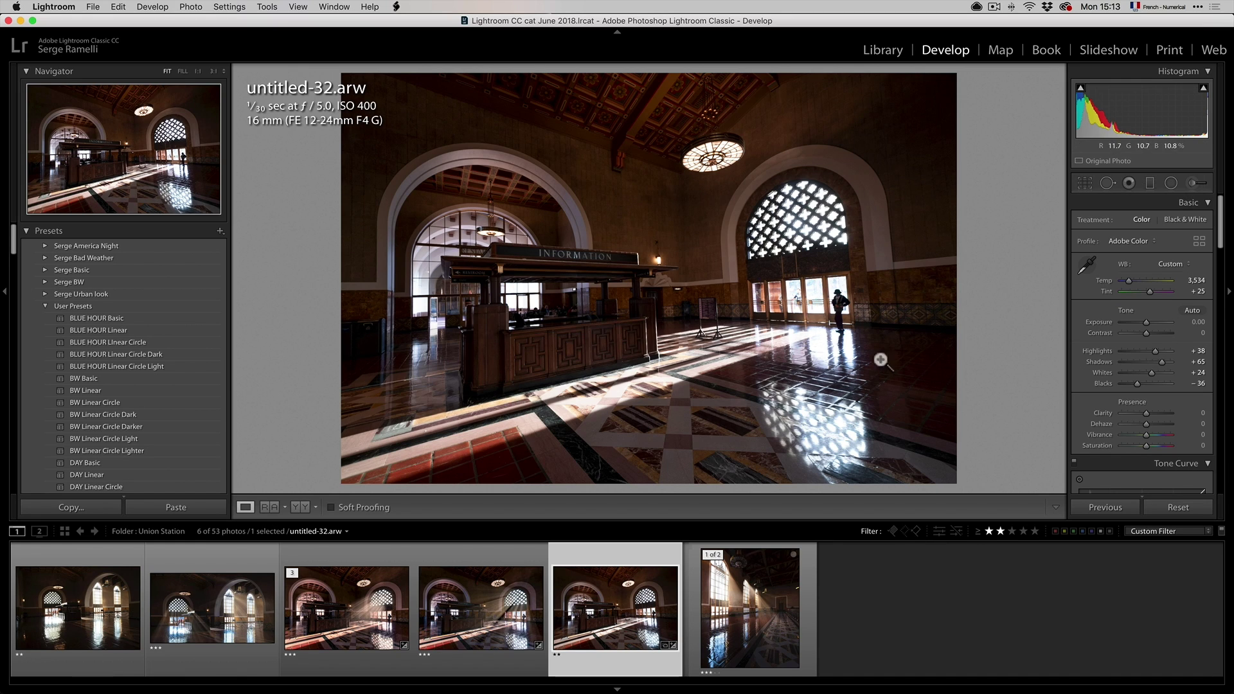
# Test Remove Chromatic Aberration and Enable Profile Corrections, switch both off, then reach Transform
pyautogui.scroll(-15, 1163, 373)
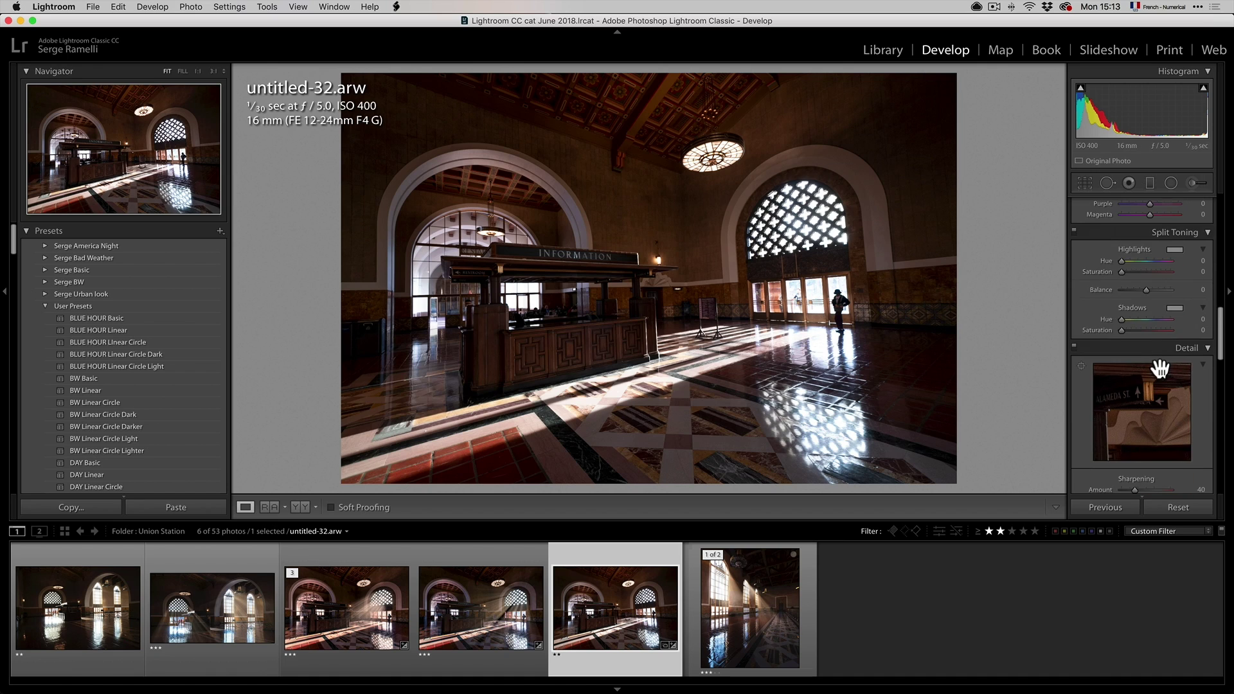
pyautogui.scroll(-8, 1163, 376)
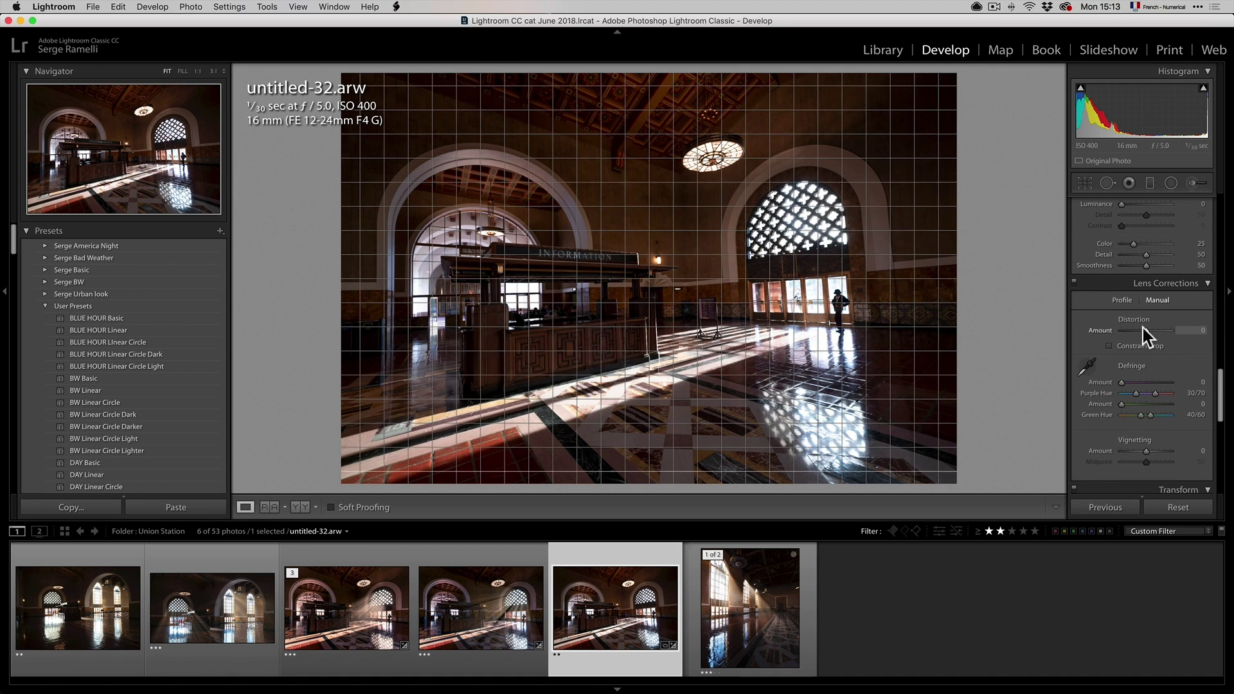
pyautogui.scroll(-1, 1143, 322)
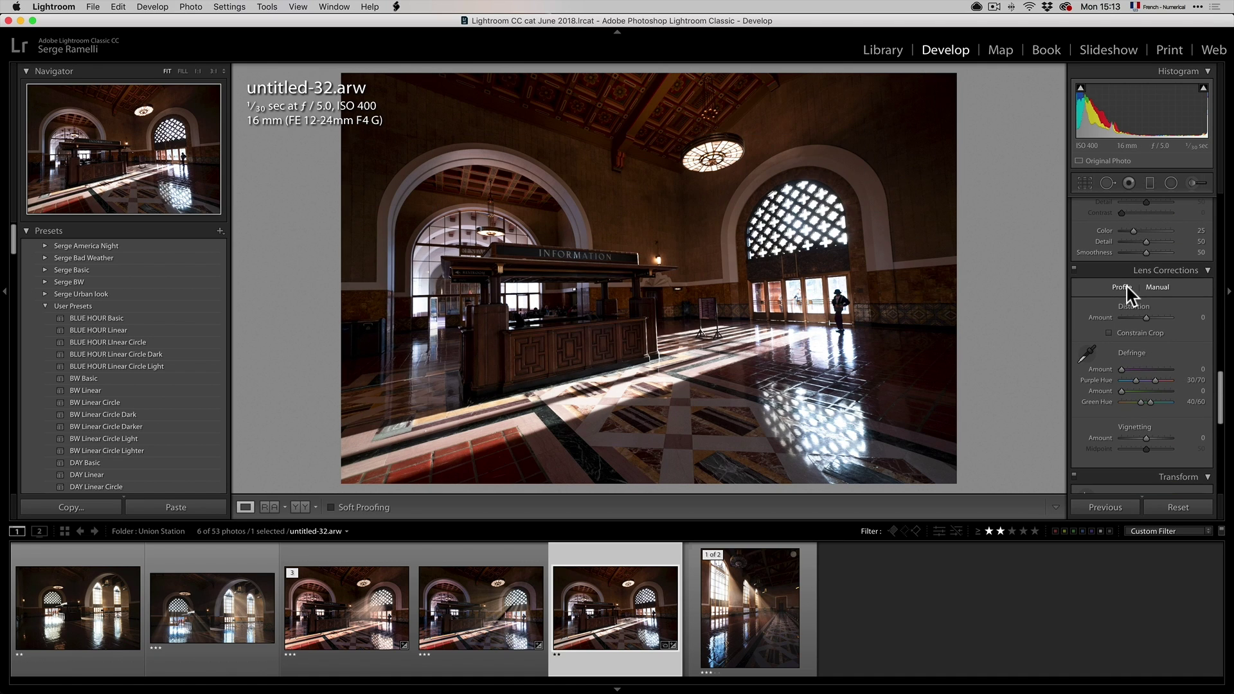
pyautogui.click(1125, 288)
pyautogui.click(1125, 308)
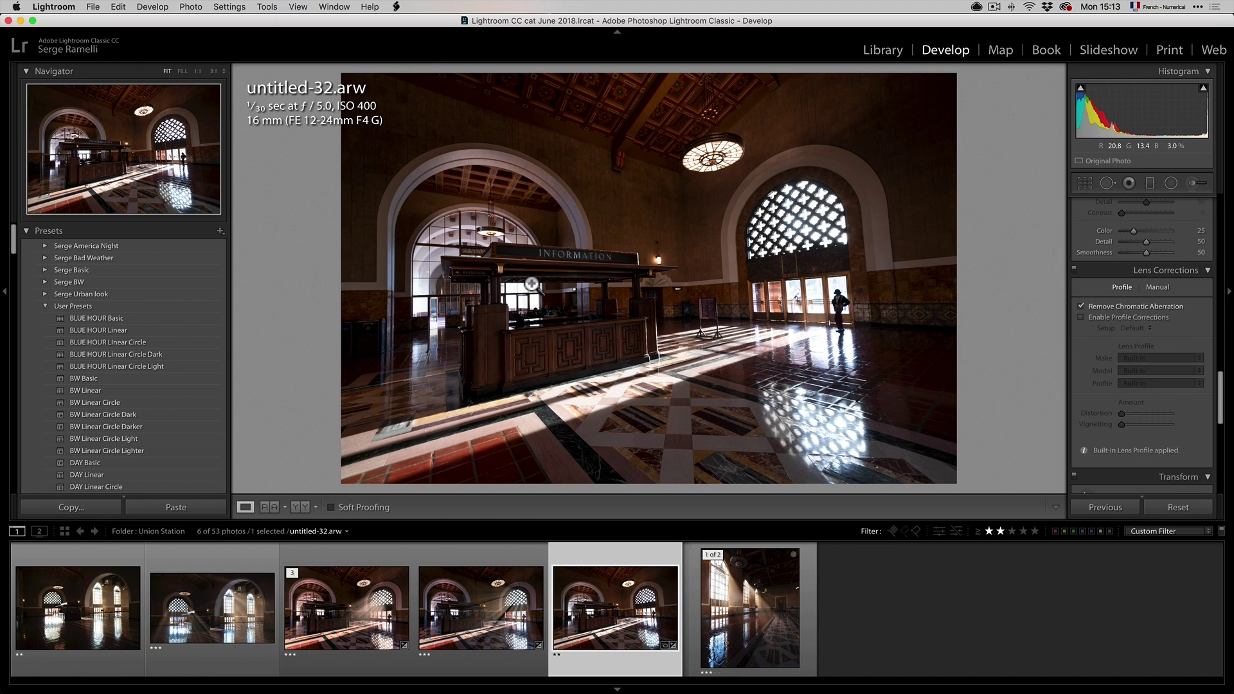
pyautogui.click(1120, 318)
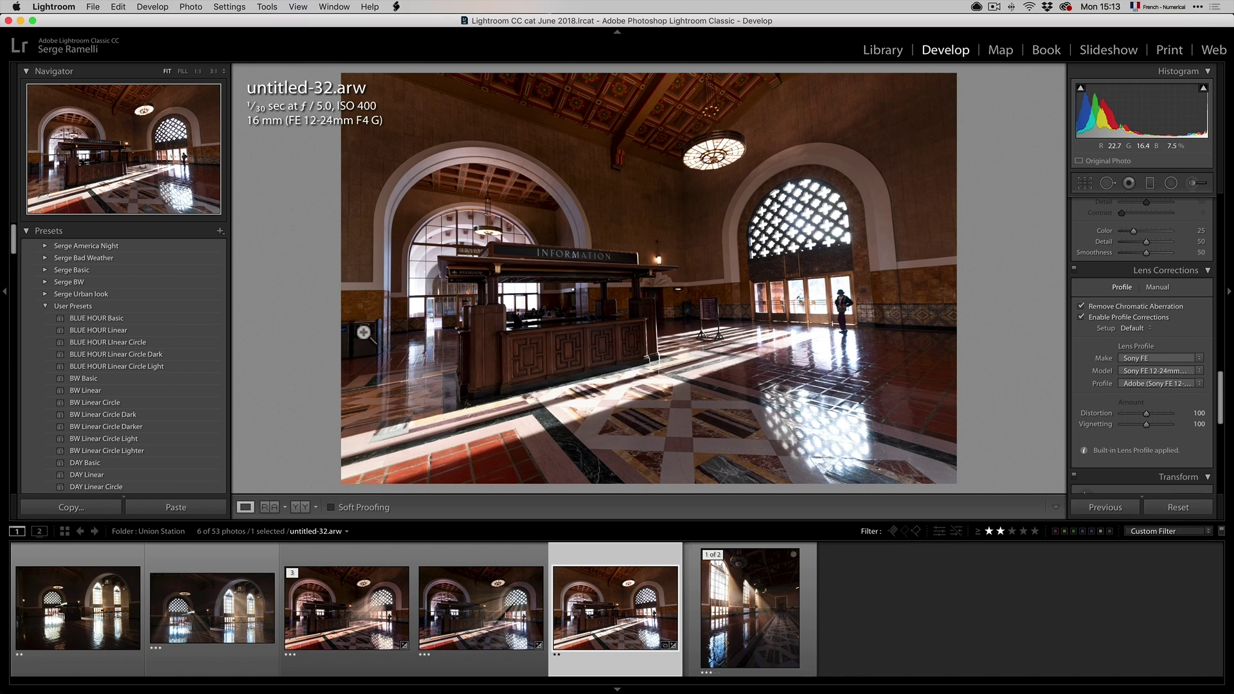
pyautogui.click(1081, 307)
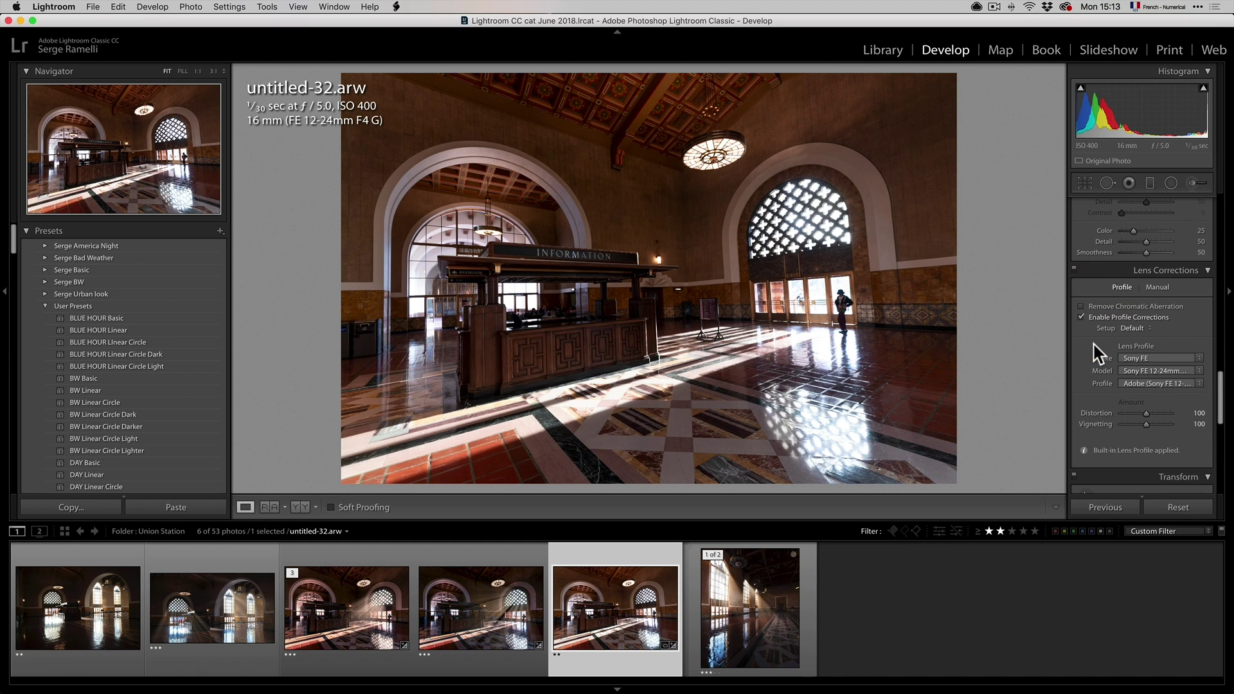
pyautogui.click(1089, 320)
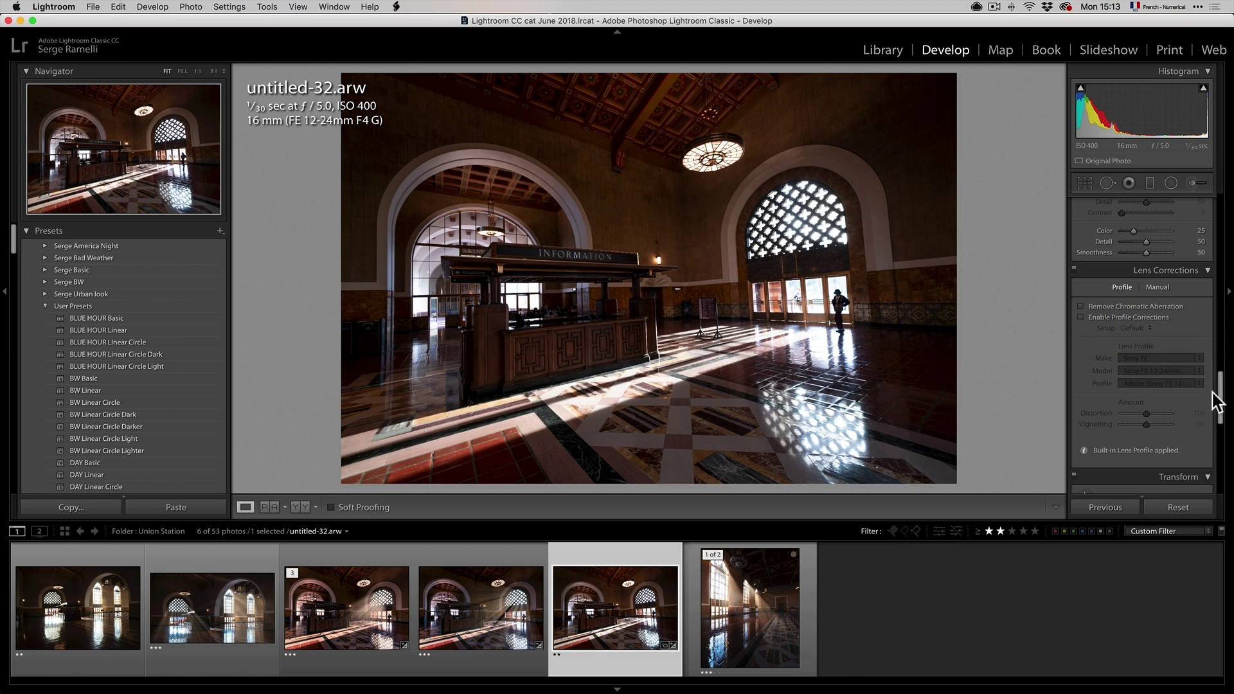
pyautogui.moveTo(1223, 395); pyautogui.dragTo(1217, 431)
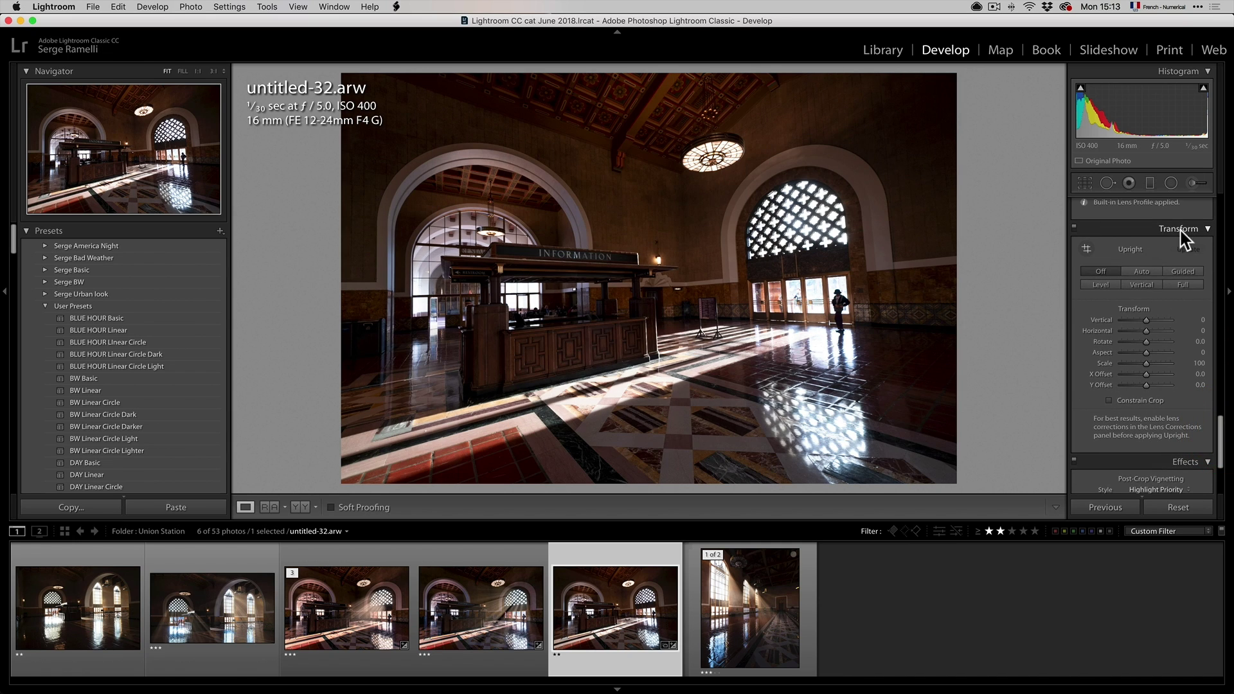
# Apply Upright Auto in the Transform panel to the station hall photo
pyautogui.click(1141, 272)
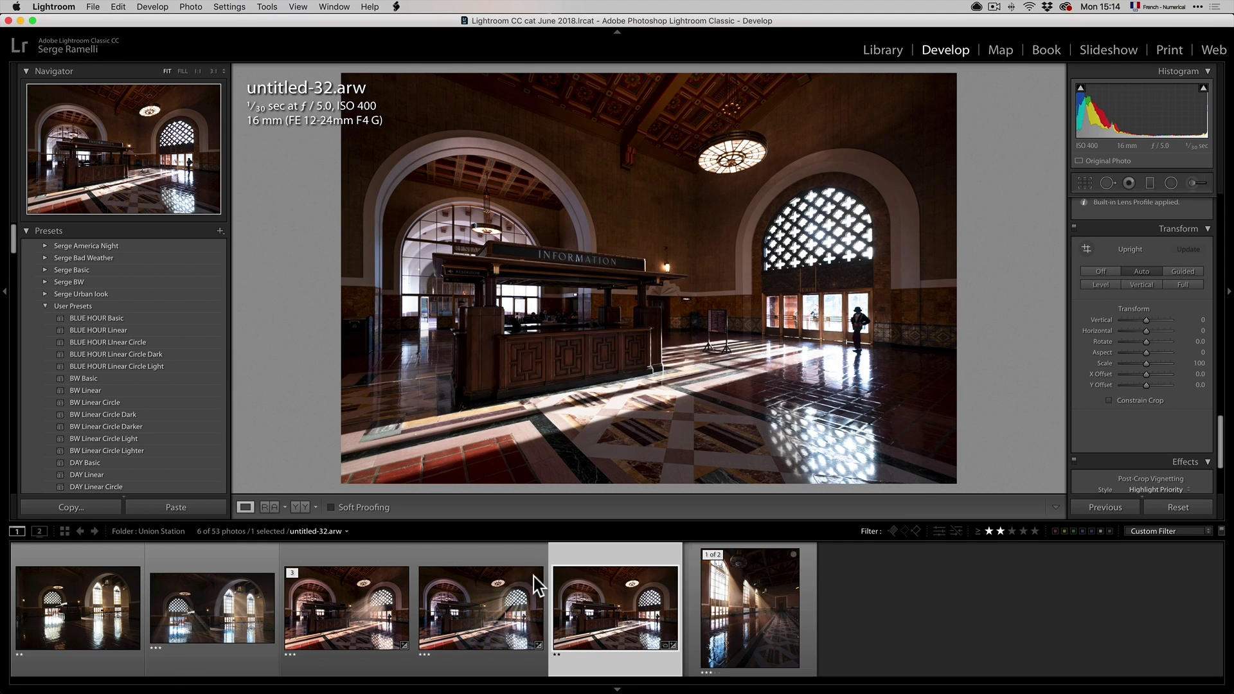
# Send untitled-32.arw from the filmstrip to Edit in Adobe Photoshop CC 2018
pyautogui.rightClick(603, 587)
pyautogui.moveTo(621, 420)
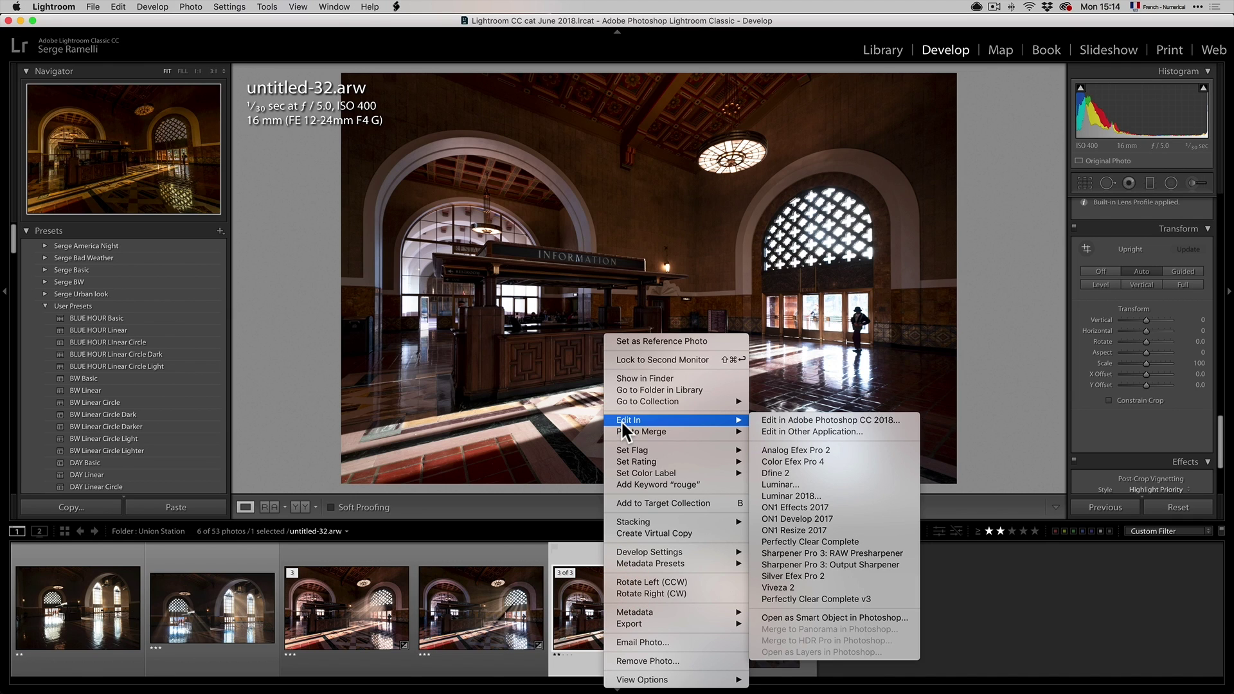
pyautogui.click(824, 416)
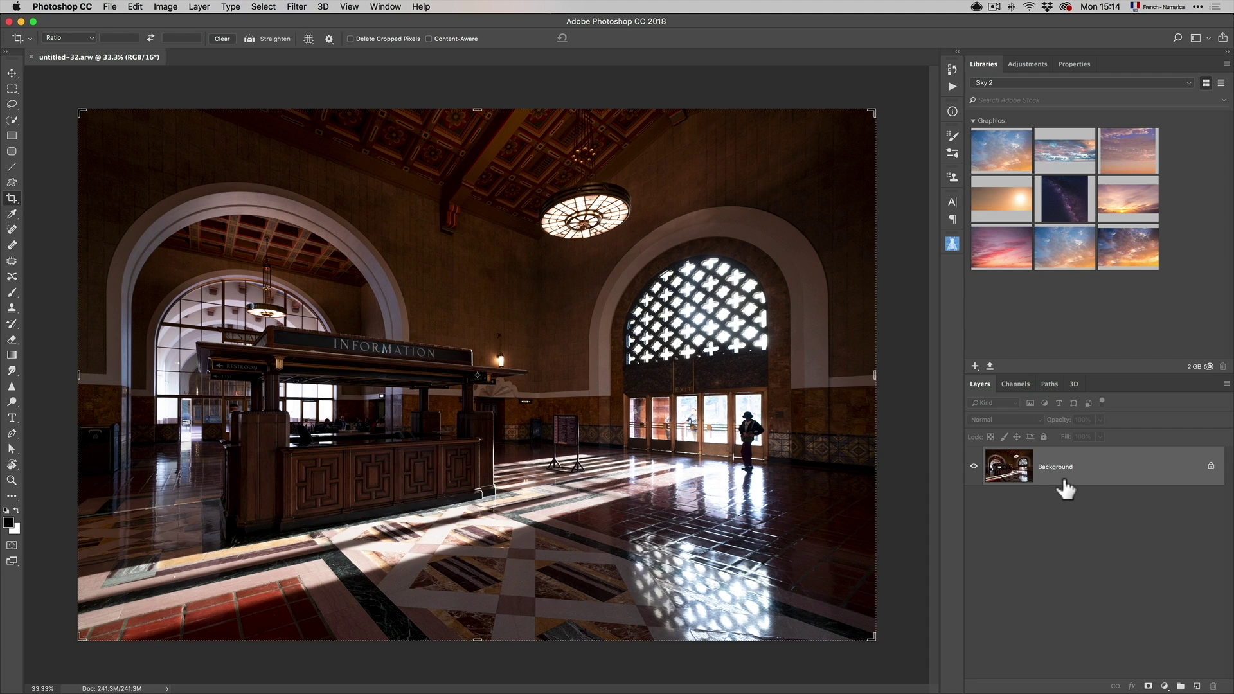
# Create a Background copy layer and run Filter > Skylum Software > Luminar 2018 on it
pyautogui.moveTo(1127, 491); pyautogui.dragTo(1197, 685)
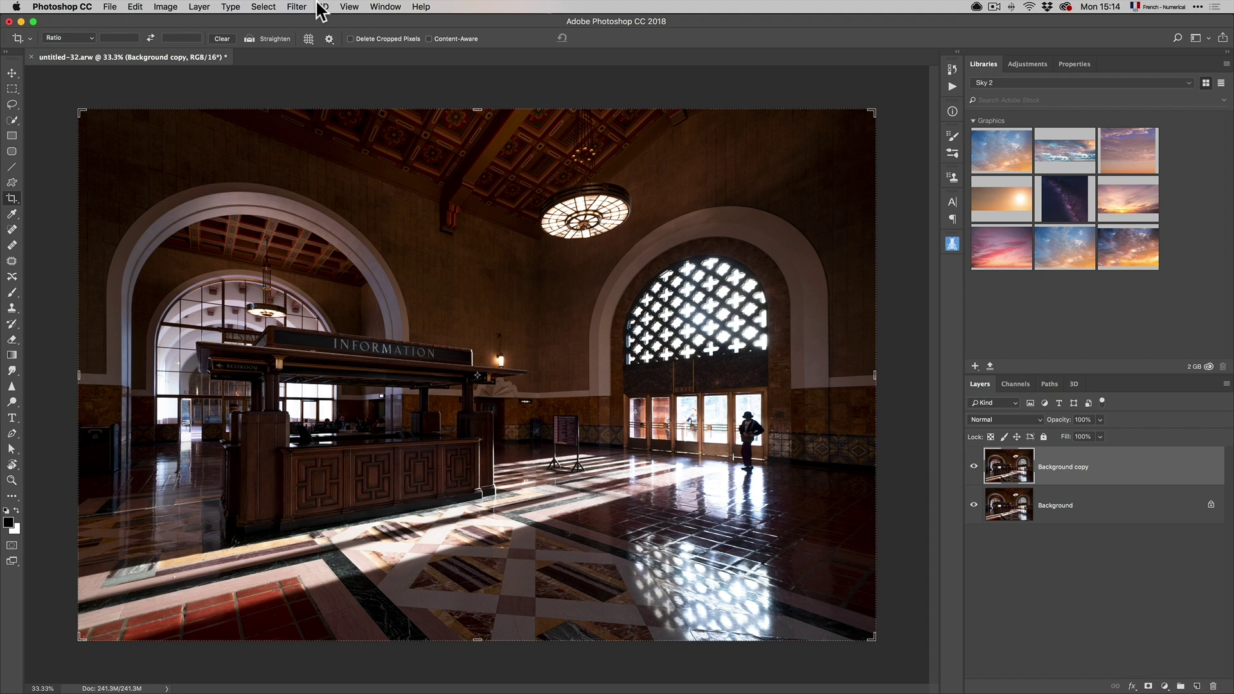
pyautogui.click(297, 6)
pyautogui.moveTo(364, 297)
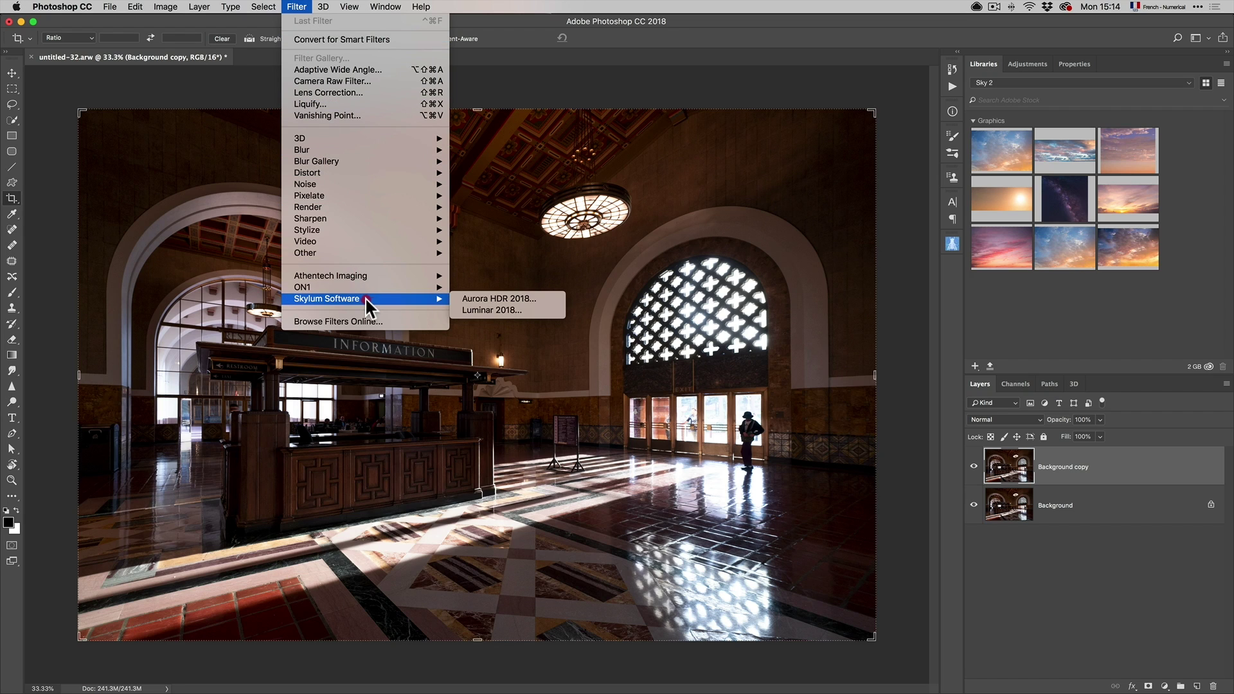
pyautogui.click(492, 310)
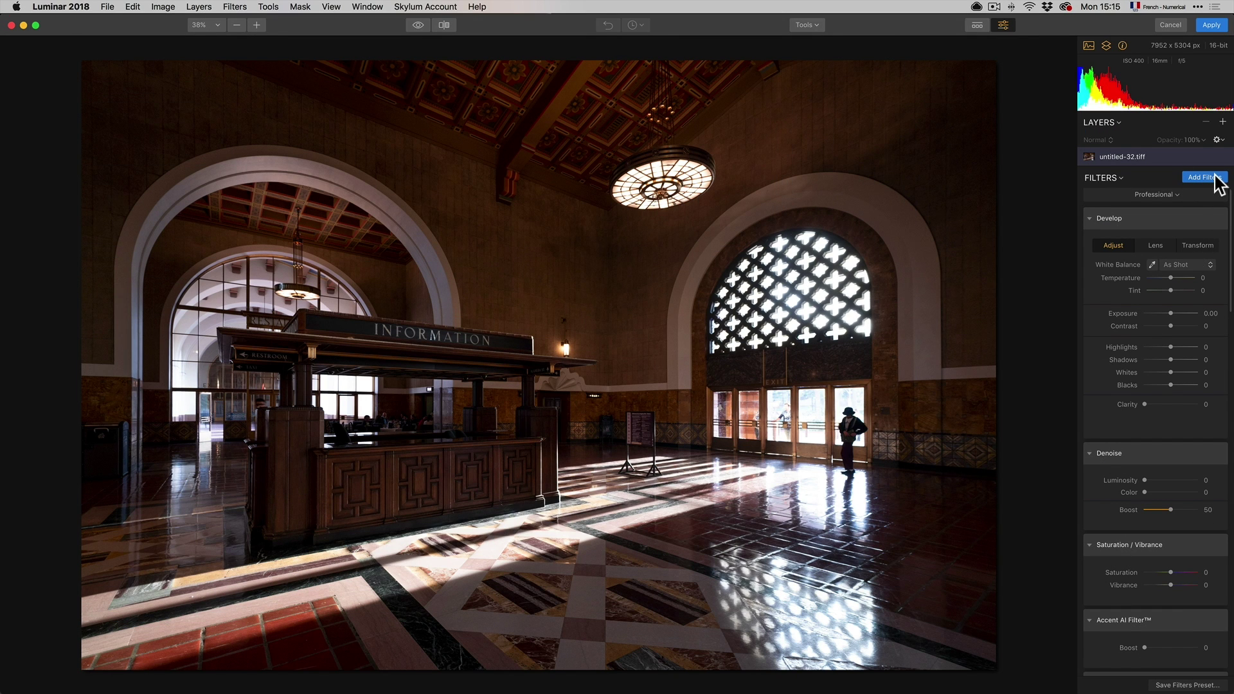
# Clear the workspace, add Sunrays, set sun center X to 92 and Amount to 68
pyautogui.click(1174, 196)
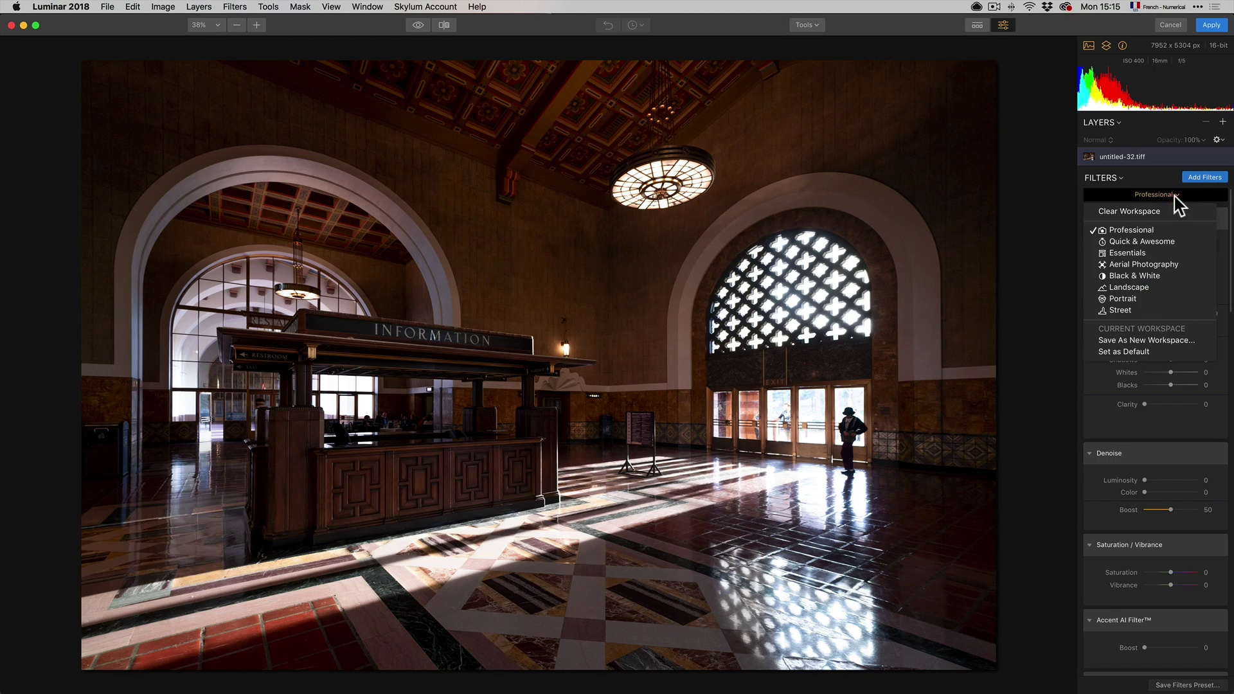
pyautogui.click(1168, 211)
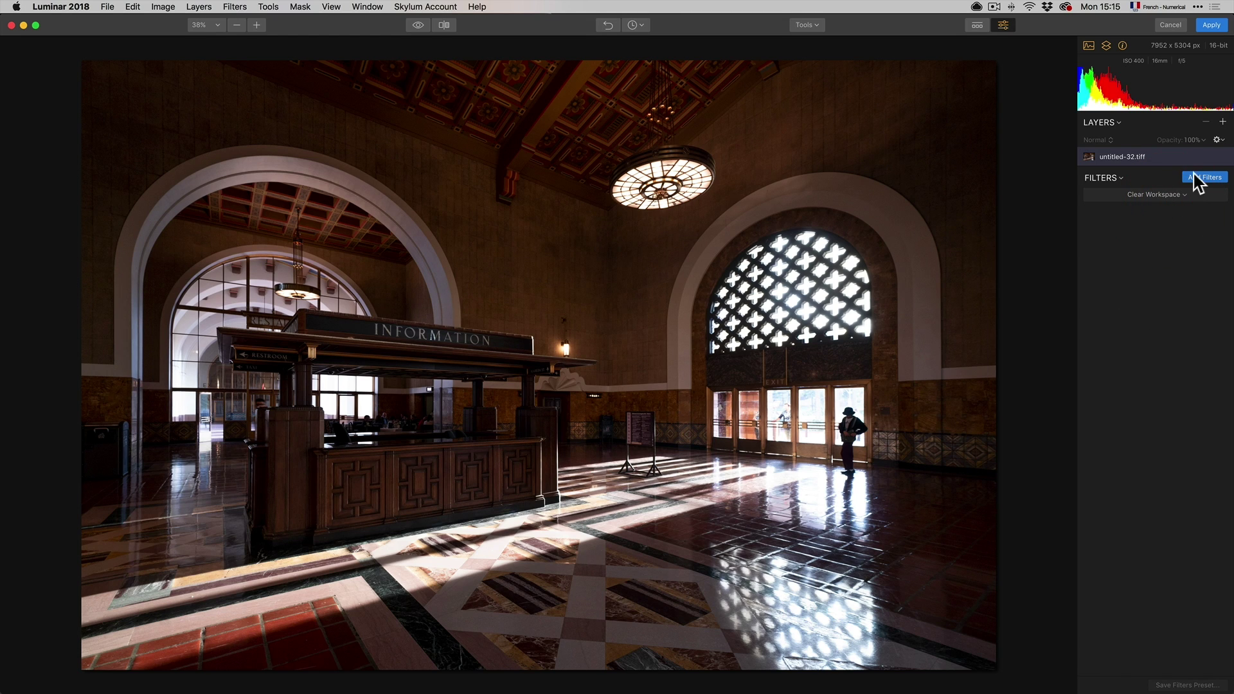
pyautogui.click(1196, 181)
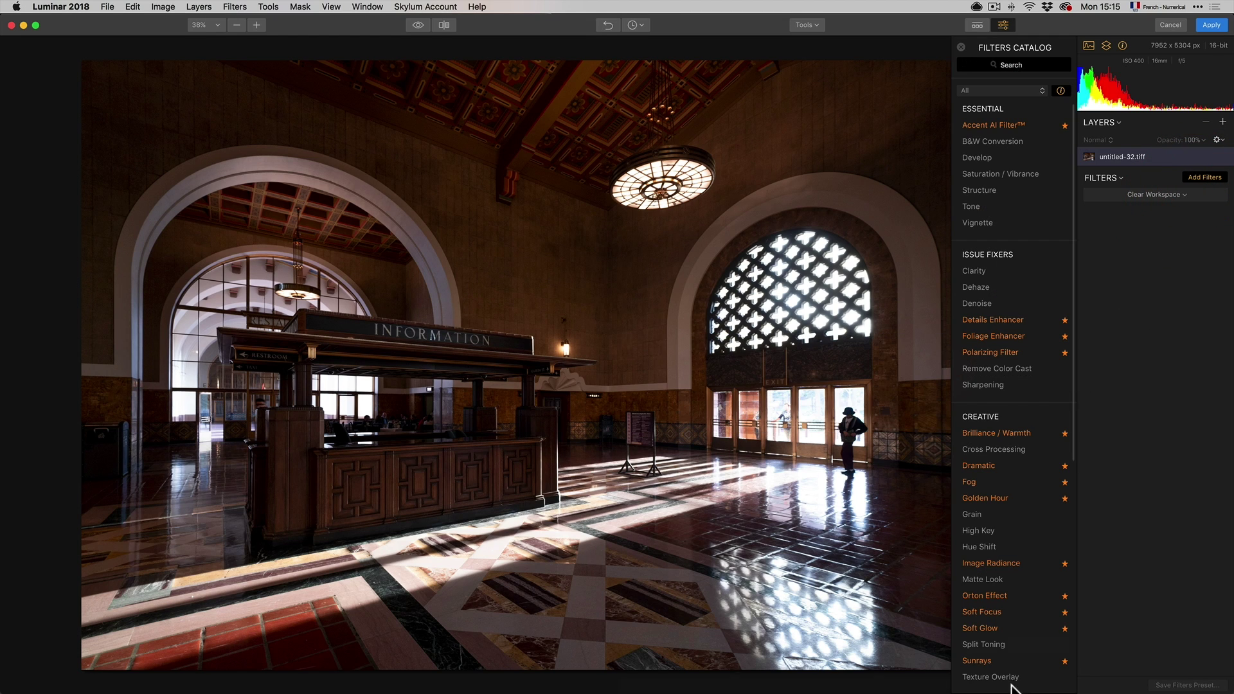
pyautogui.scroll(-1, 1011, 639)
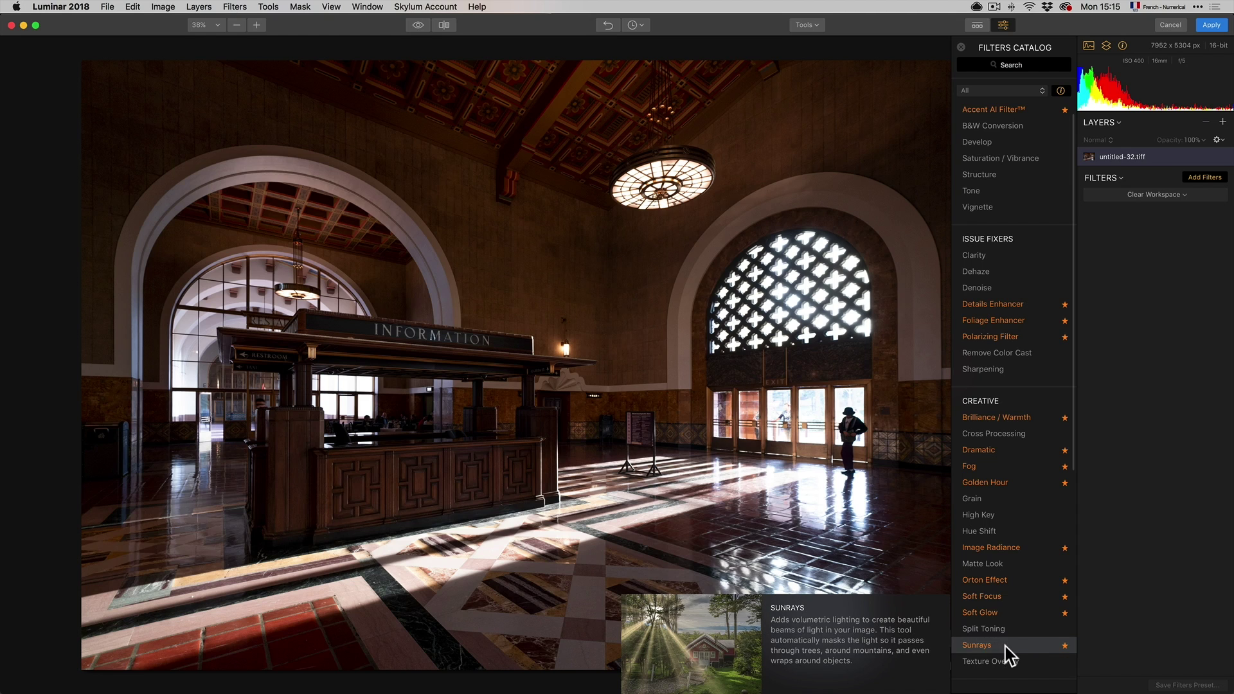
pyautogui.click(1007, 645)
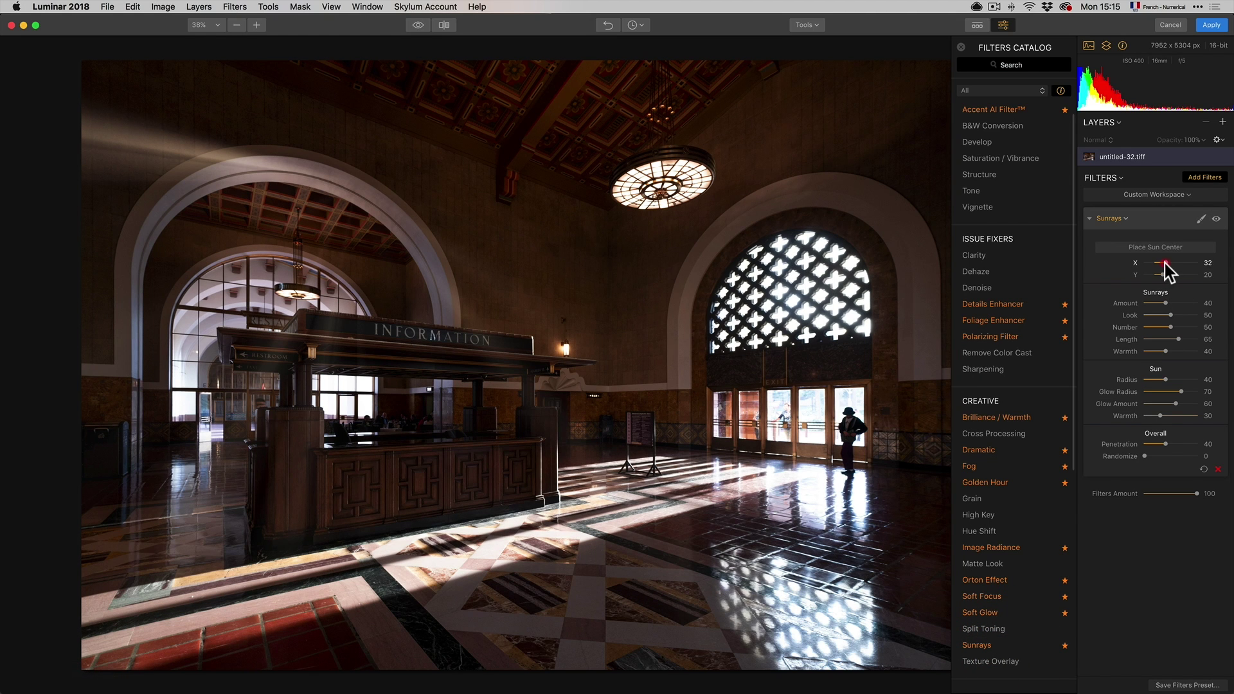
pyautogui.moveTo(1164, 262); pyautogui.dragTo(1183, 264)
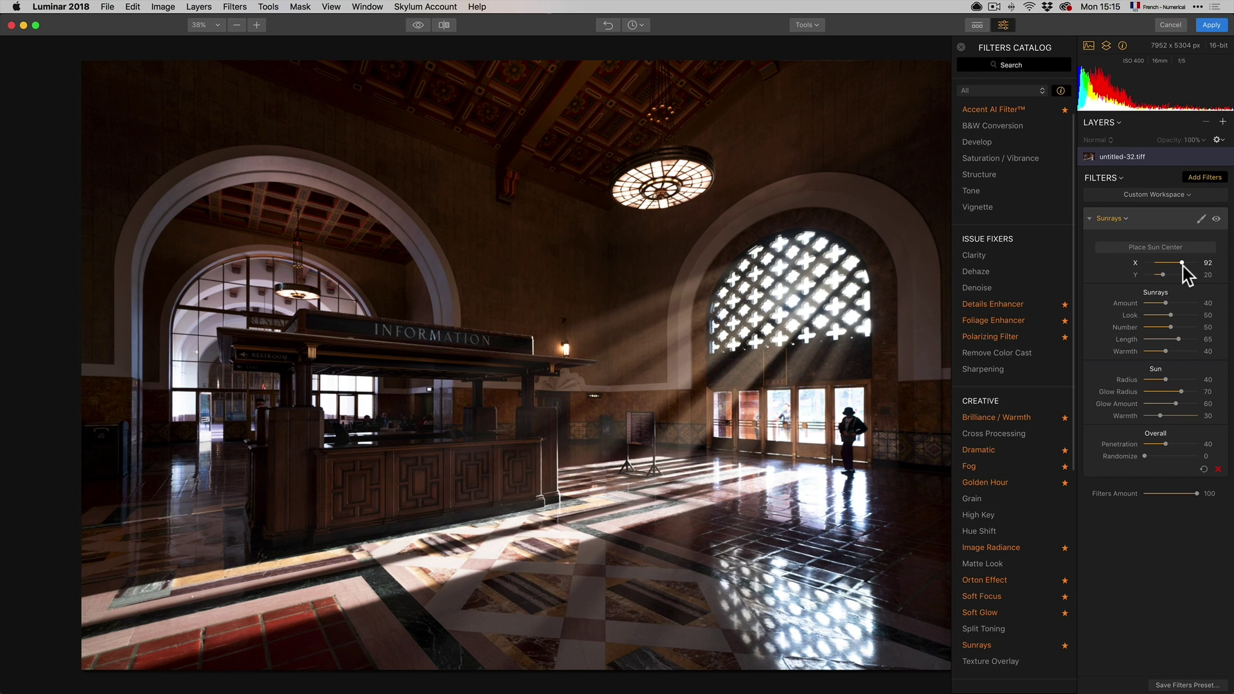
pyautogui.click(1167, 303)
# Drag the Sunrays sliders to Amount 68, Look 58, Sun Radius 61, Glow Radius 74 and Penetration 46
pyautogui.moveTo(1167, 304); pyautogui.dragTo(1183, 303)
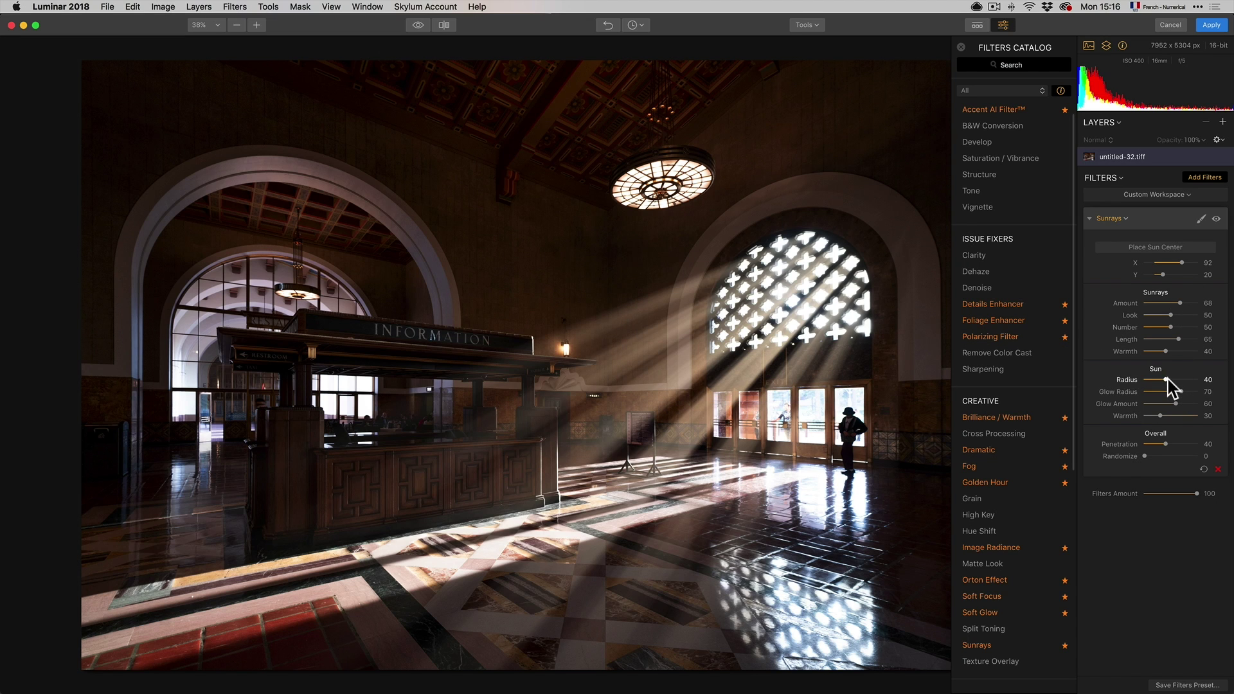
pyautogui.moveTo(1171, 317)
pyautogui.mouseDown()
pyautogui.moveTo(1157, 316)
pyautogui.moveTo(1176, 316)
pyautogui.moveTo(1154, 329)
pyautogui.moveTo(1166, 329)
pyautogui.mouseUp()
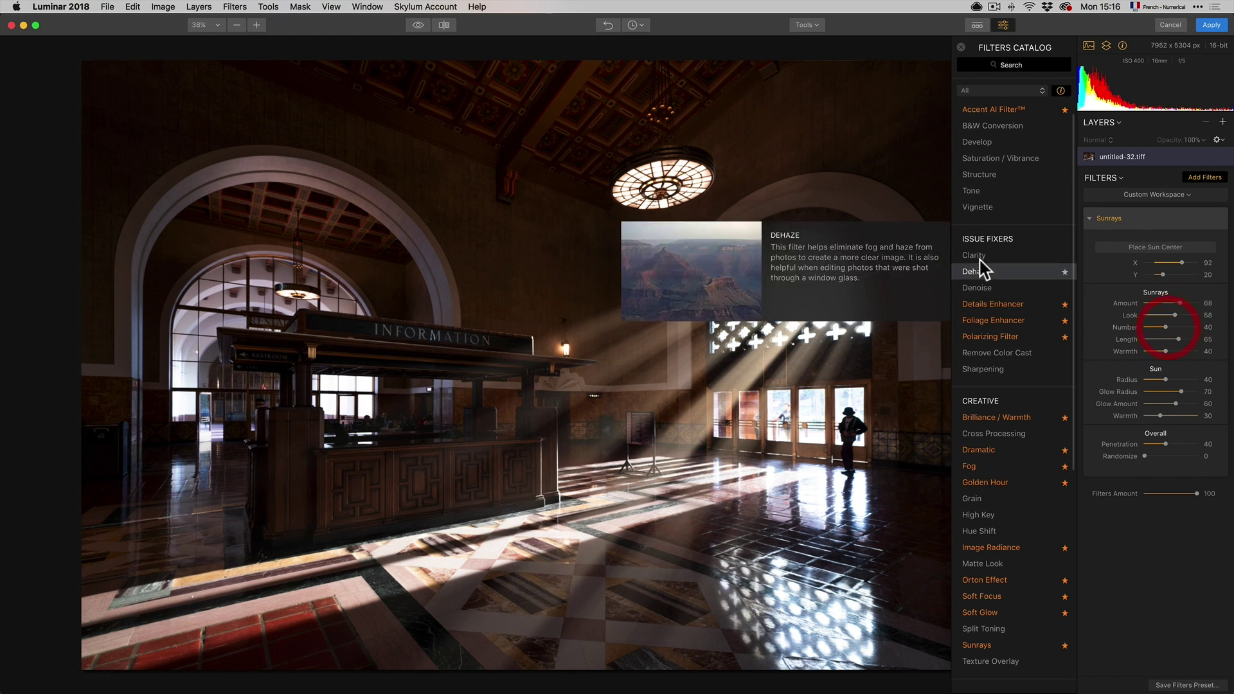
pyautogui.moveTo(1169, 383)
pyautogui.mouseDown()
pyautogui.moveTo(1187, 380)
pyautogui.moveTo(1135, 380)
pyautogui.moveTo(1204, 380)
pyautogui.moveTo(1181, 379)
pyautogui.mouseUp()
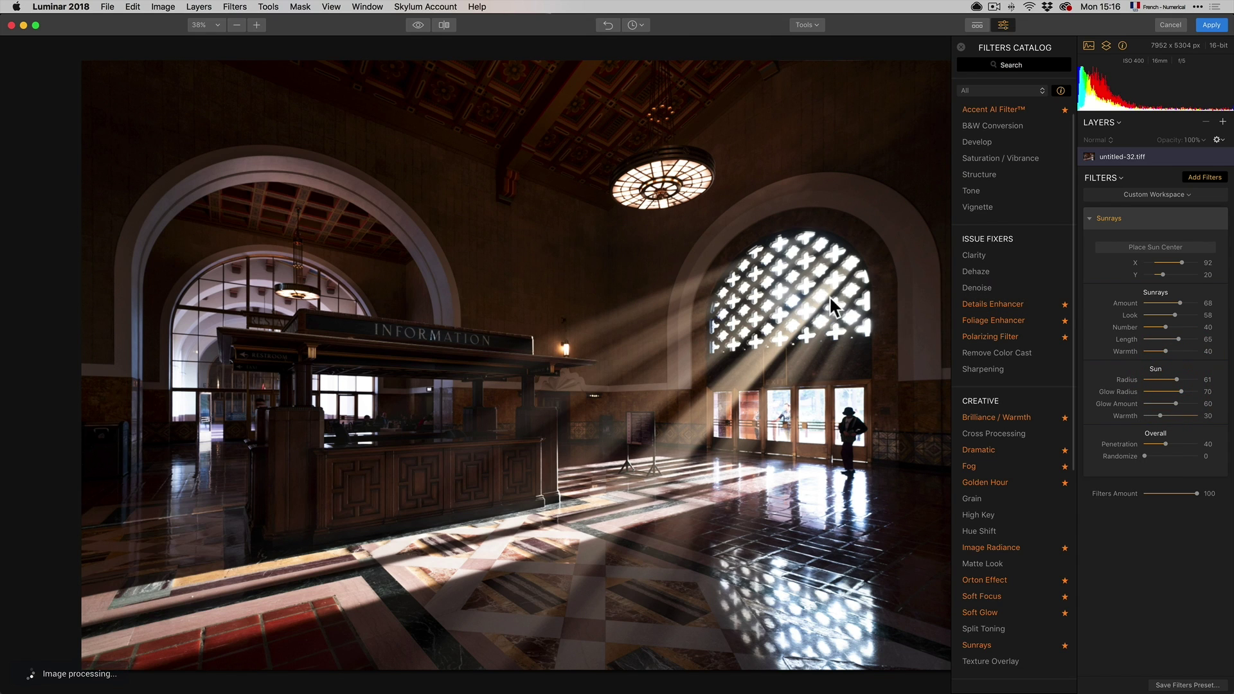
pyautogui.moveTo(1180, 391)
pyautogui.mouseDown()
pyautogui.moveTo(1174, 405)
pyautogui.moveTo(1212, 406)
pyautogui.moveTo(1137, 397)
pyautogui.moveTo(1187, 403)
pyautogui.mouseUp()
pyautogui.moveTo(1165, 444)
pyautogui.mouseDown()
pyautogui.moveTo(1189, 445)
pyautogui.moveTo(1169, 444)
pyautogui.mouseUp()
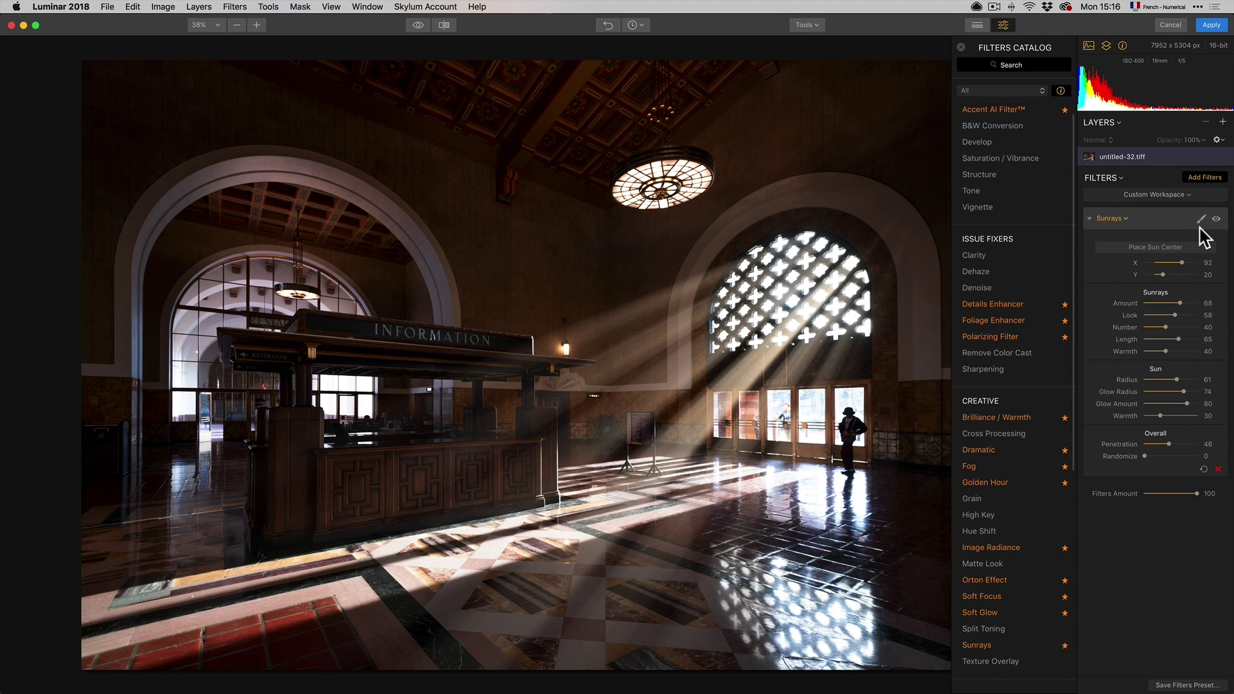
# Brush-erase the Sunrays effect from part of the floor, then apply the result to the photo
pyautogui.click(1201, 221)
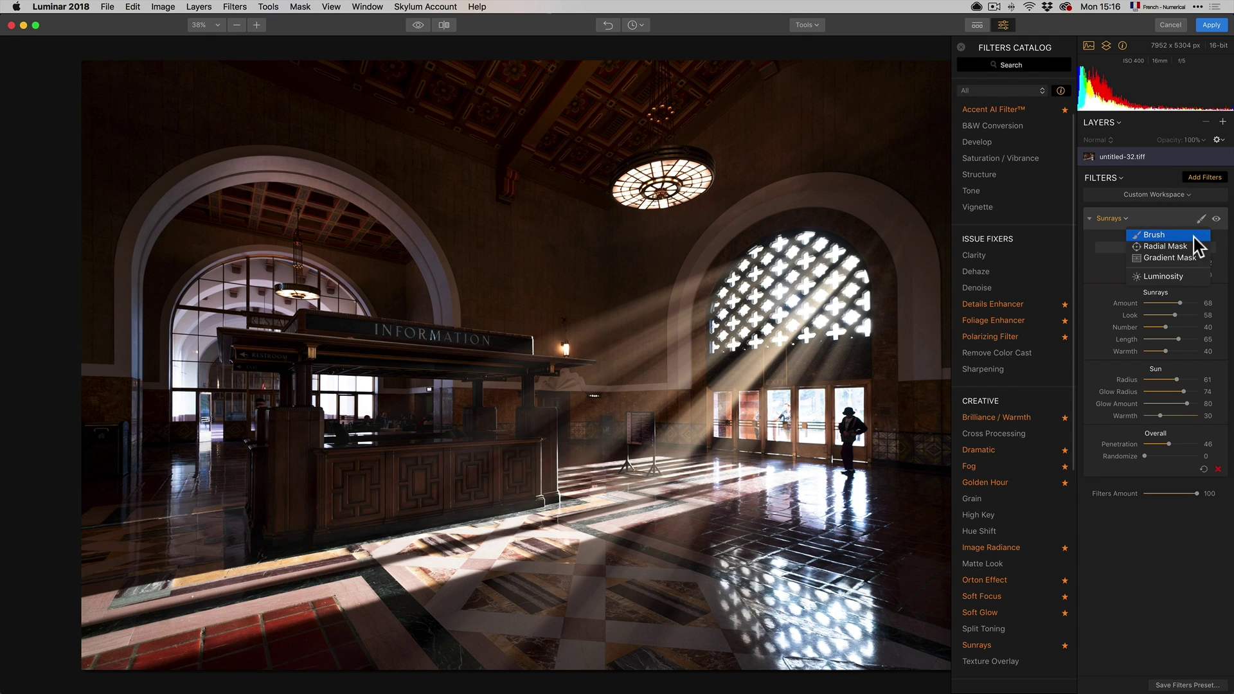
pyautogui.click(1194, 236)
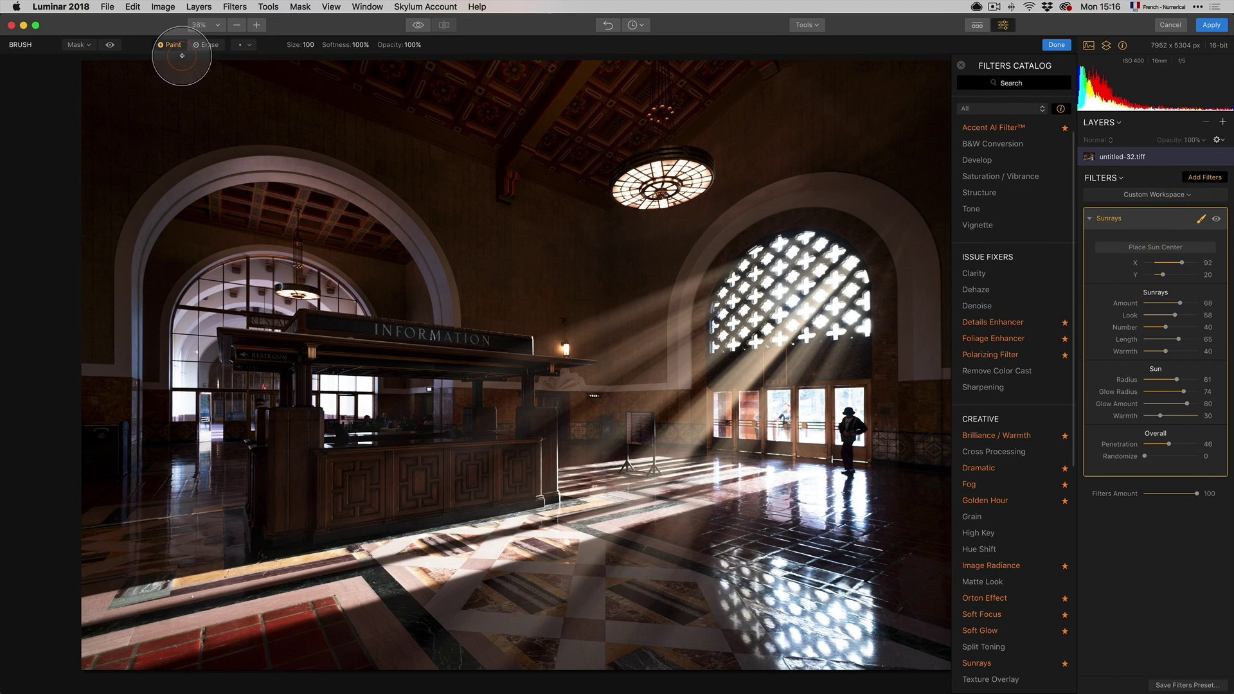
pyautogui.click(207, 46)
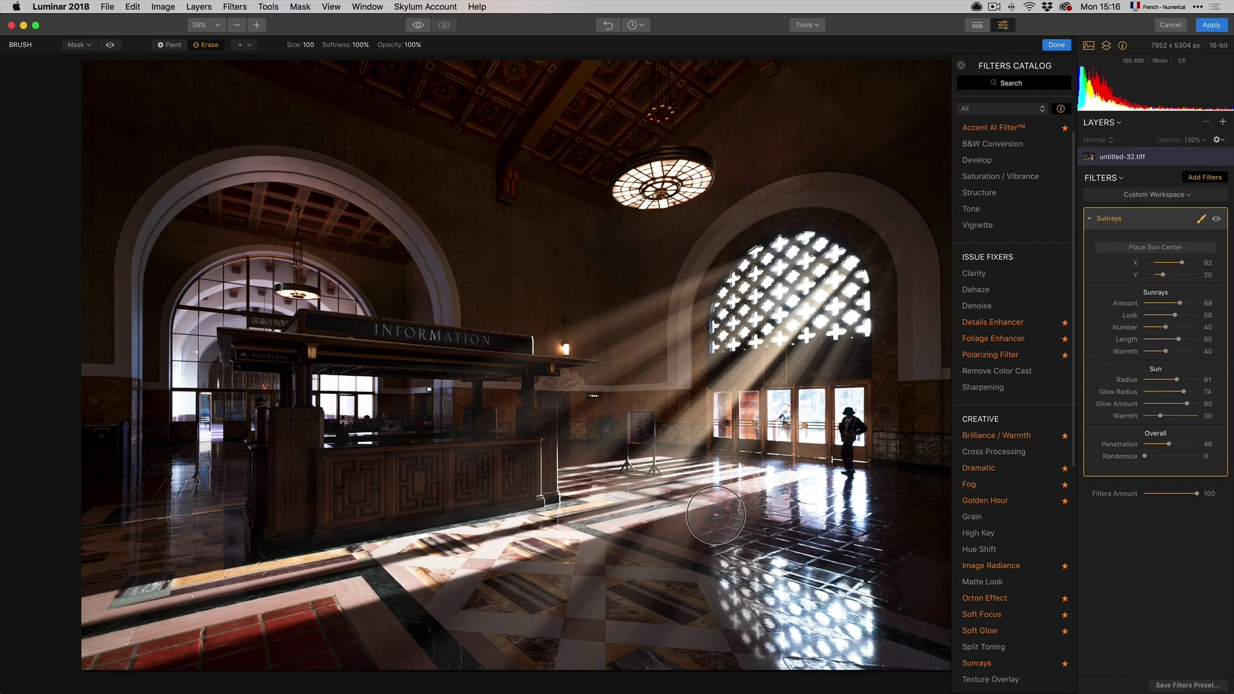
pyautogui.moveTo(715, 514)
pyautogui.mouseDown()
pyautogui.moveTo(600, 598)
pyautogui.moveTo(734, 516)
pyautogui.moveTo(529, 652)
pyautogui.moveTo(482, 615)
pyautogui.mouseUp()
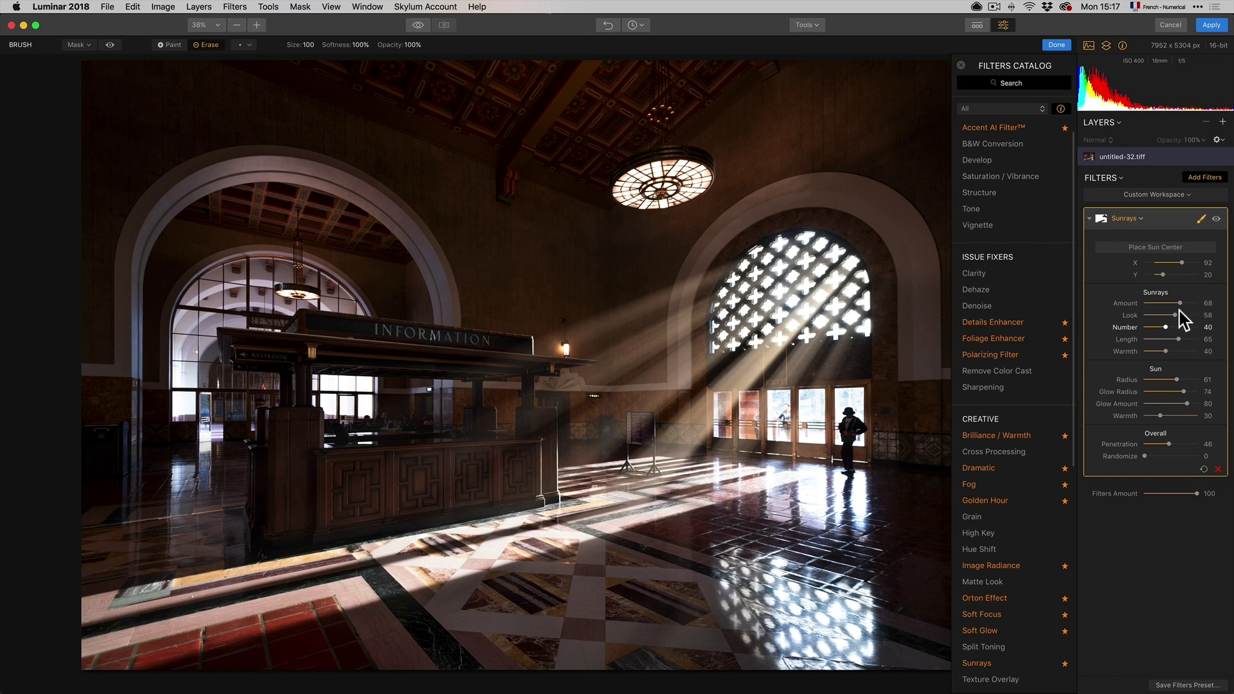
pyautogui.click(1220, 28)
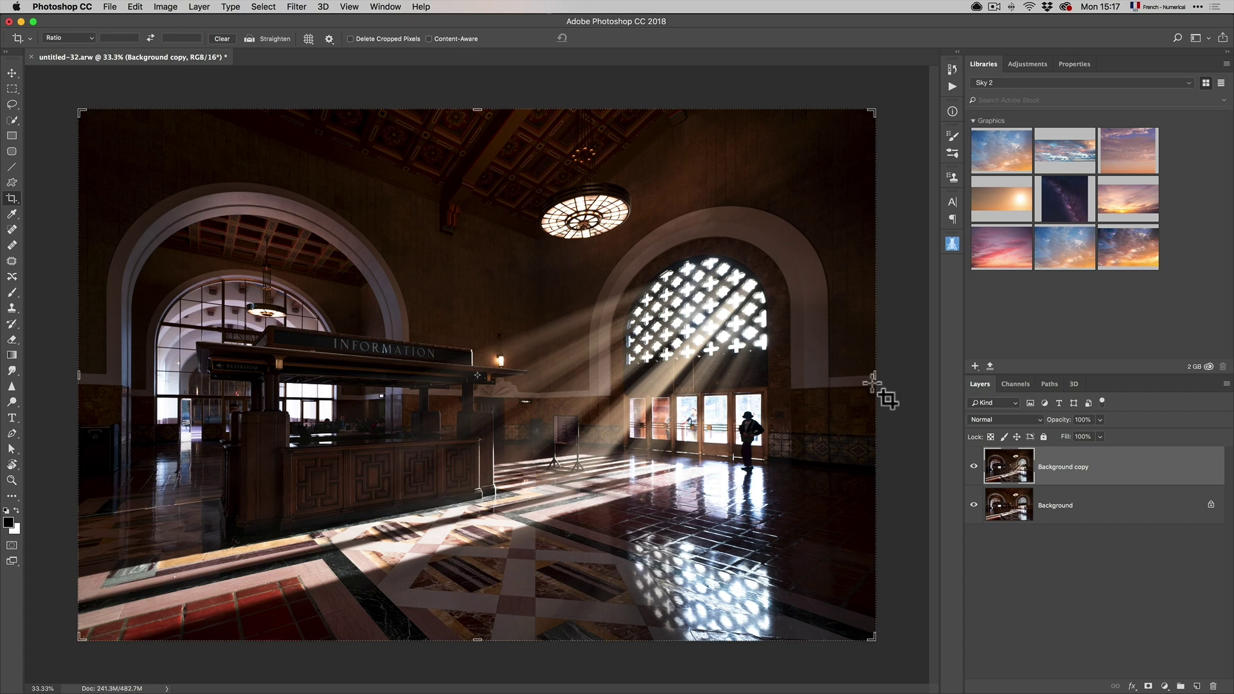
# Duplicate Background as Background copy 2, hide Background copy, and make the new copy active
pyautogui.moveTo(1091, 508); pyautogui.dragTo(1196, 684)
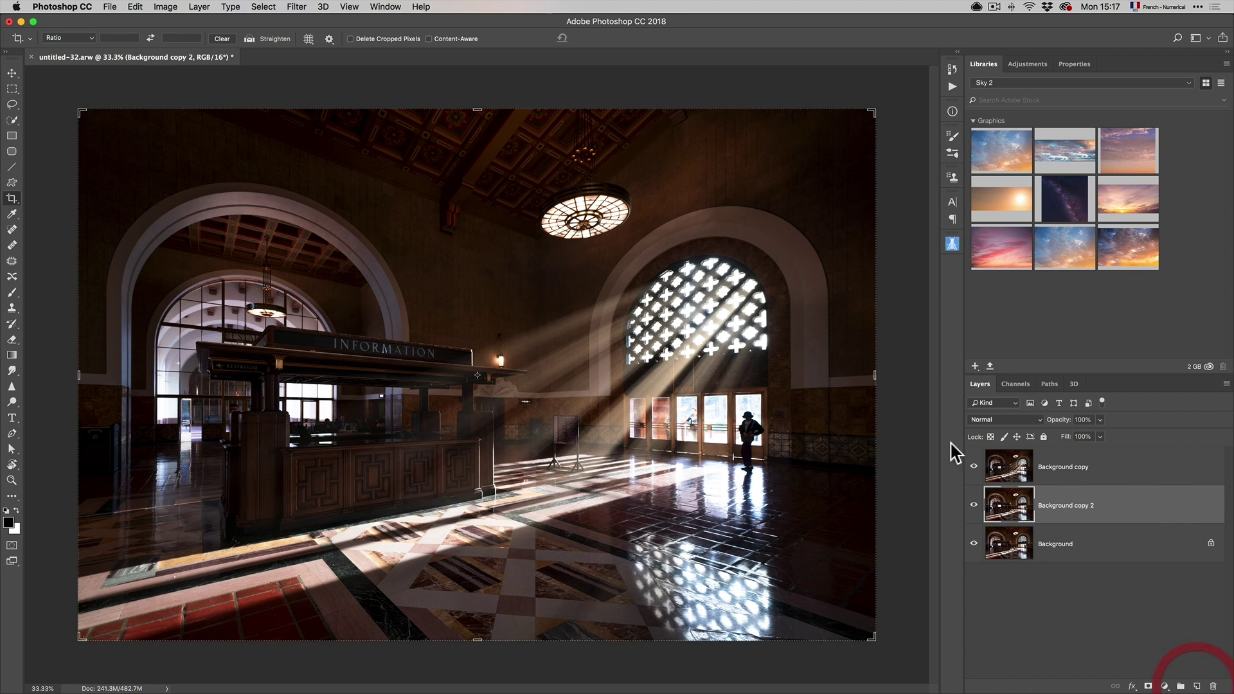
pyautogui.click(974, 467)
pyautogui.click(1081, 505)
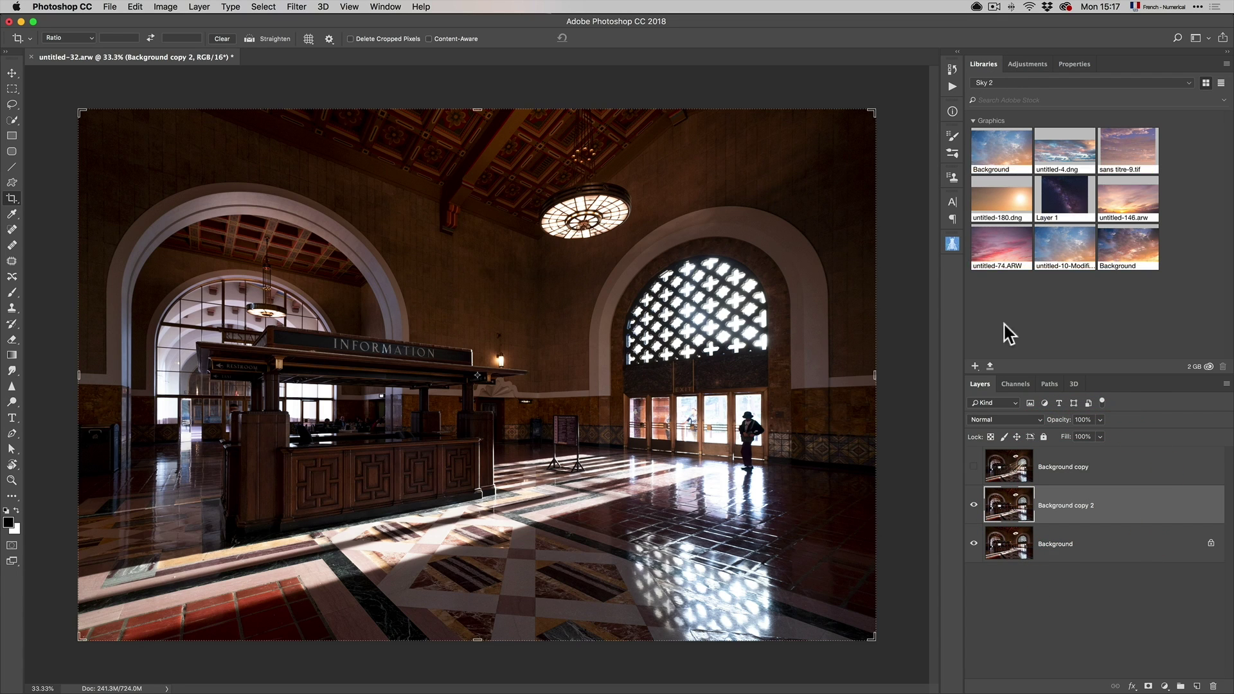
pyautogui.click(1188, 84)
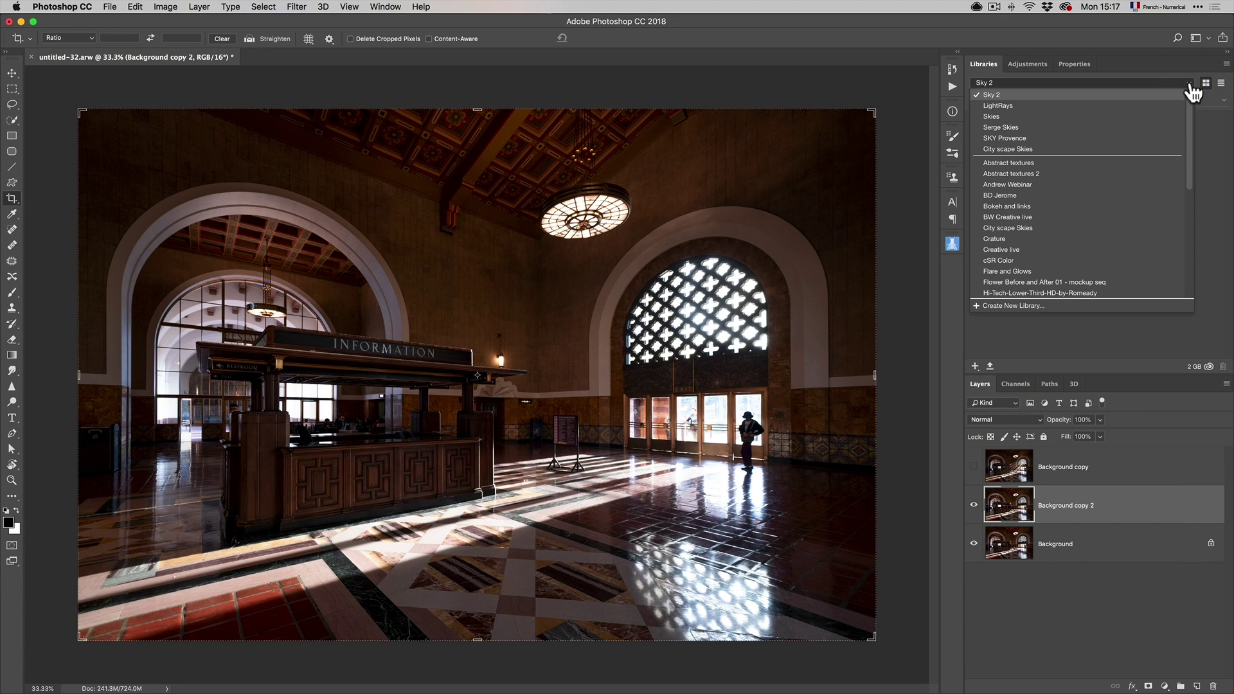
# Choose the LightRays library and drag one of its light-ray graphics onto the hall photo
pyautogui.click(1149, 106)
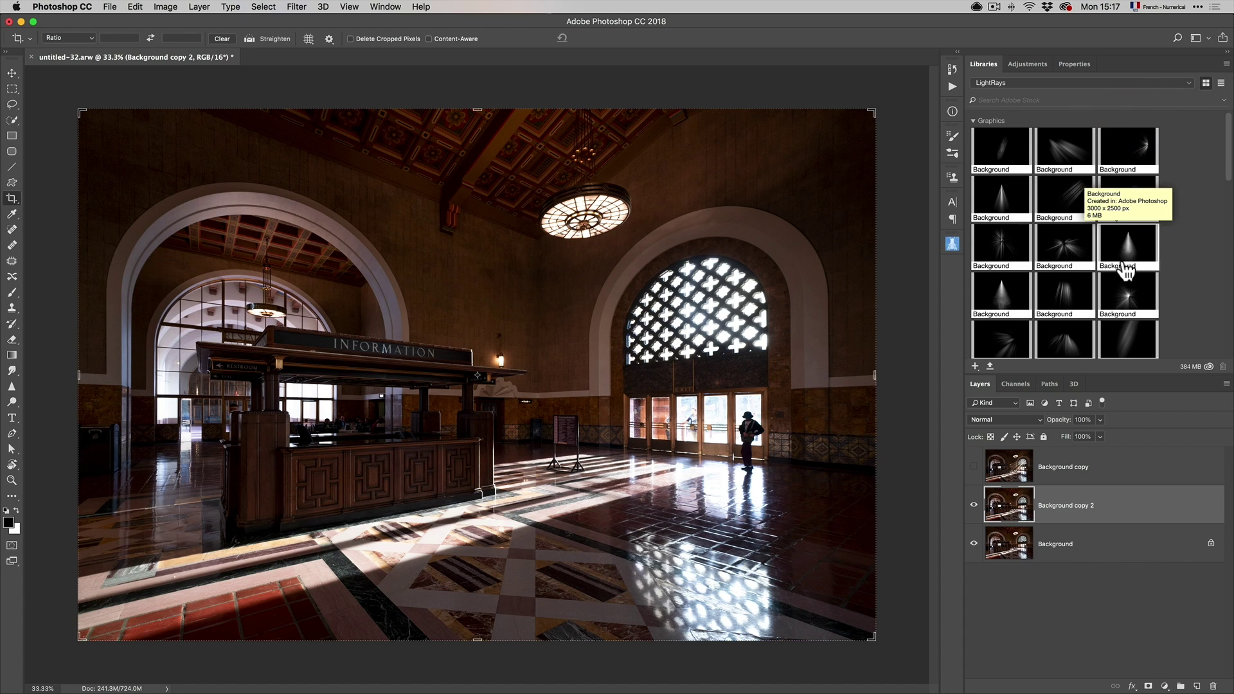
pyautogui.scroll(-1, 1126, 268)
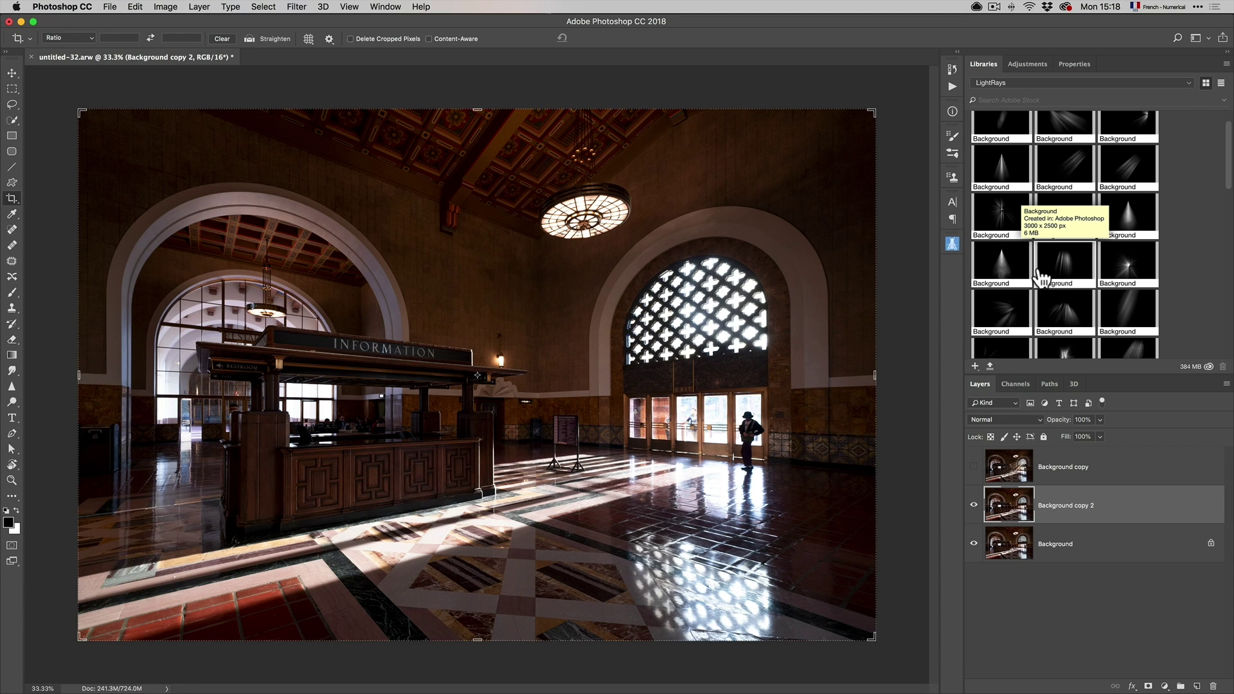
pyautogui.scroll(-2, 1102, 257)
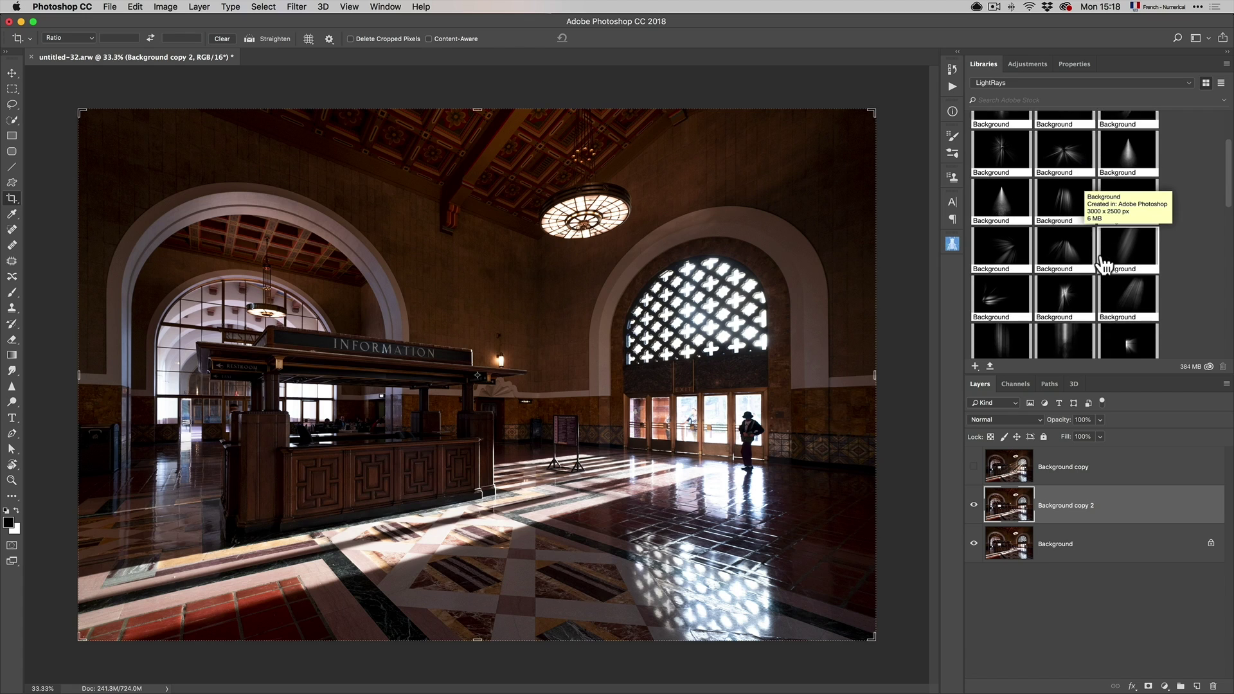
pyautogui.scroll(-1, 1105, 265)
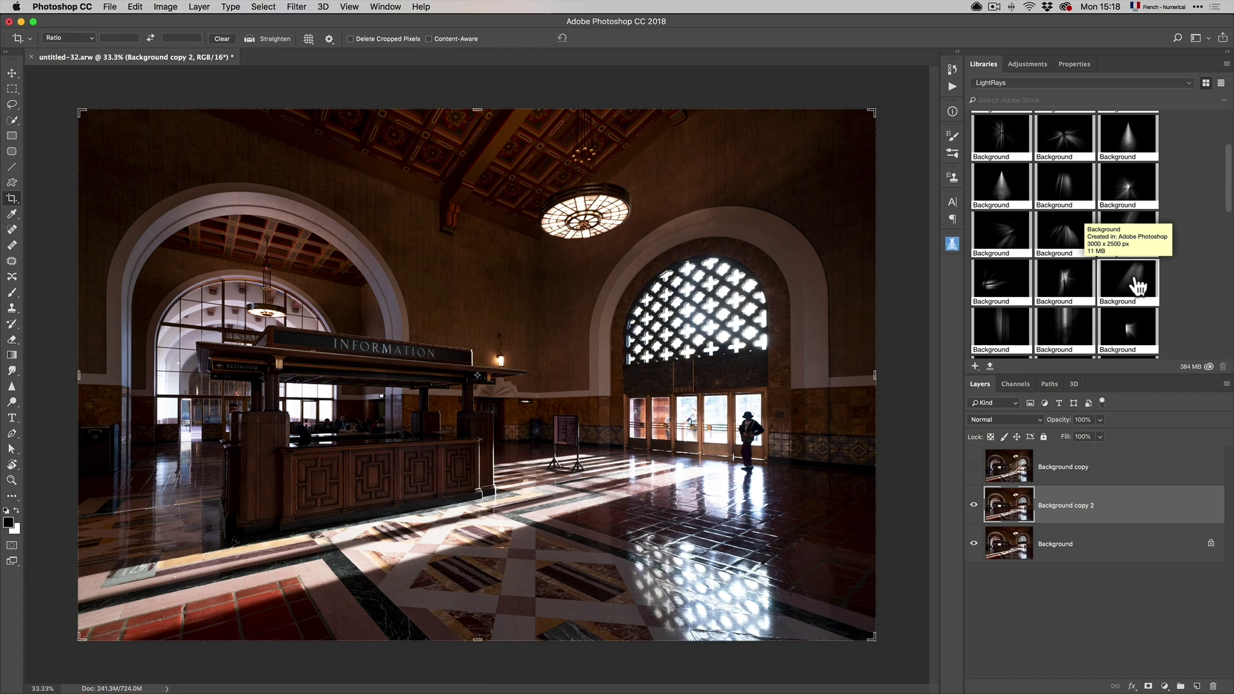
pyautogui.moveTo(1136, 286); pyautogui.dragTo(653, 366)
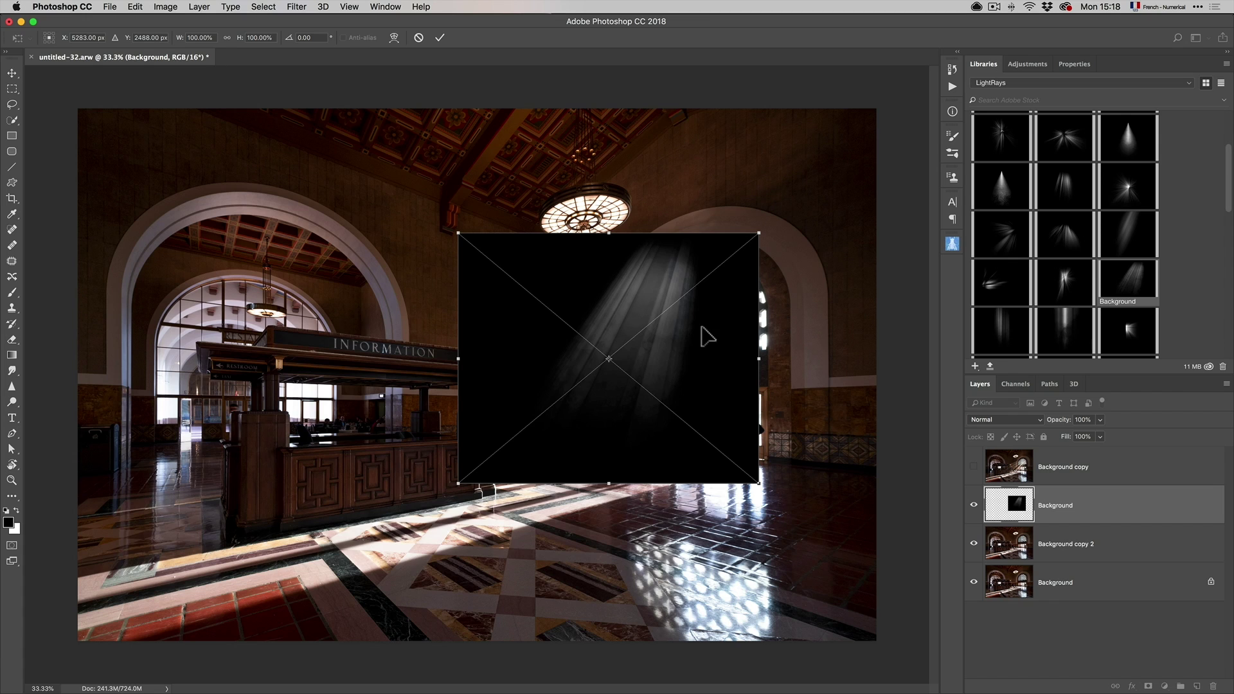
# Shift the light-ray graphic down and right and set its blend mode to Screen
pyautogui.moveTo(697, 360); pyautogui.dragTo(718, 377)
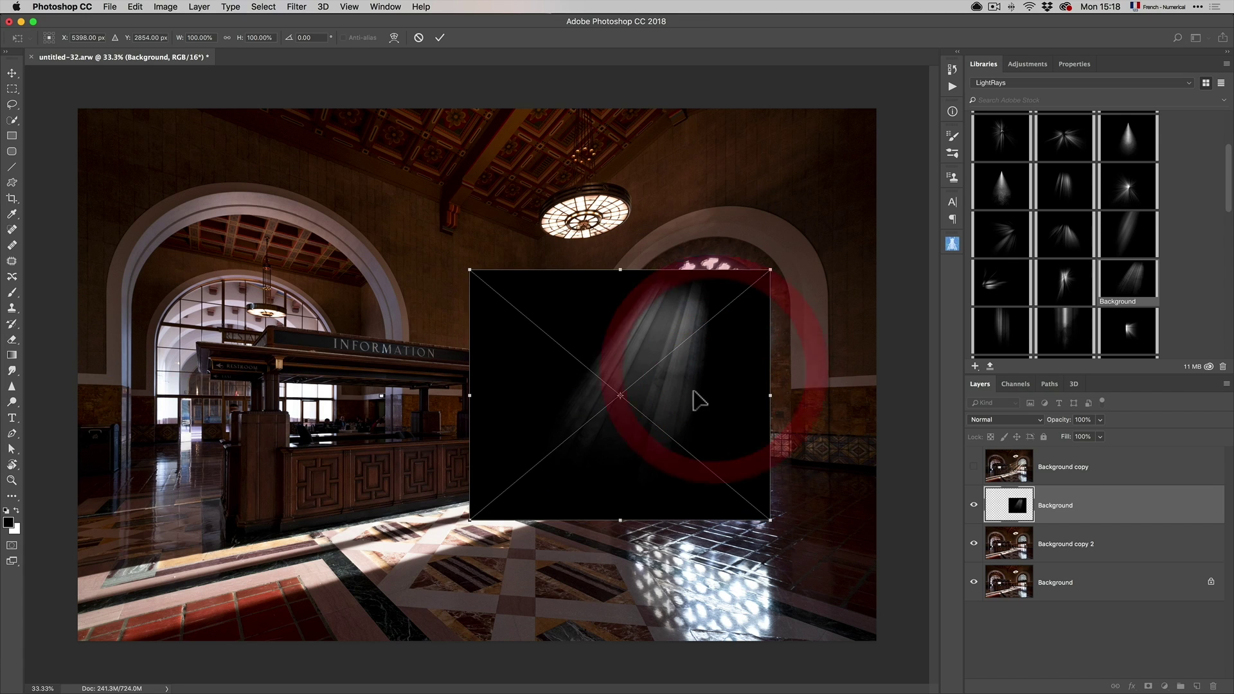
pyautogui.moveTo(699, 401); pyautogui.dragTo(725, 390)
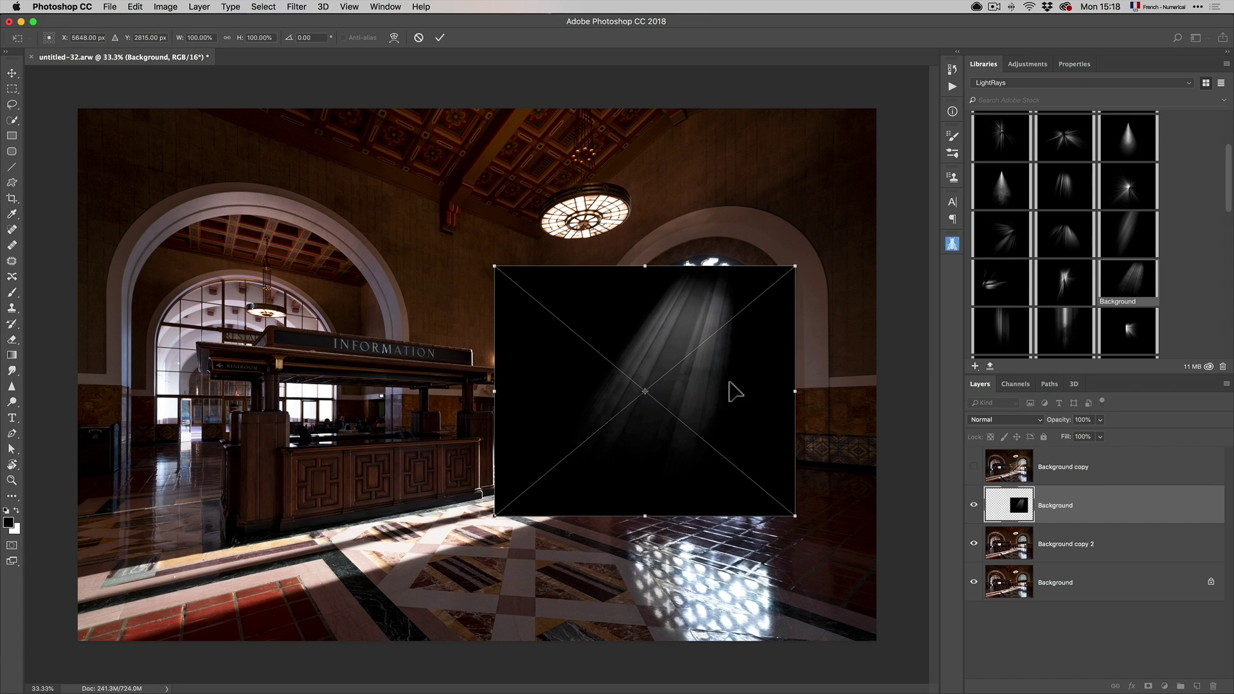
pyautogui.click(1002, 423)
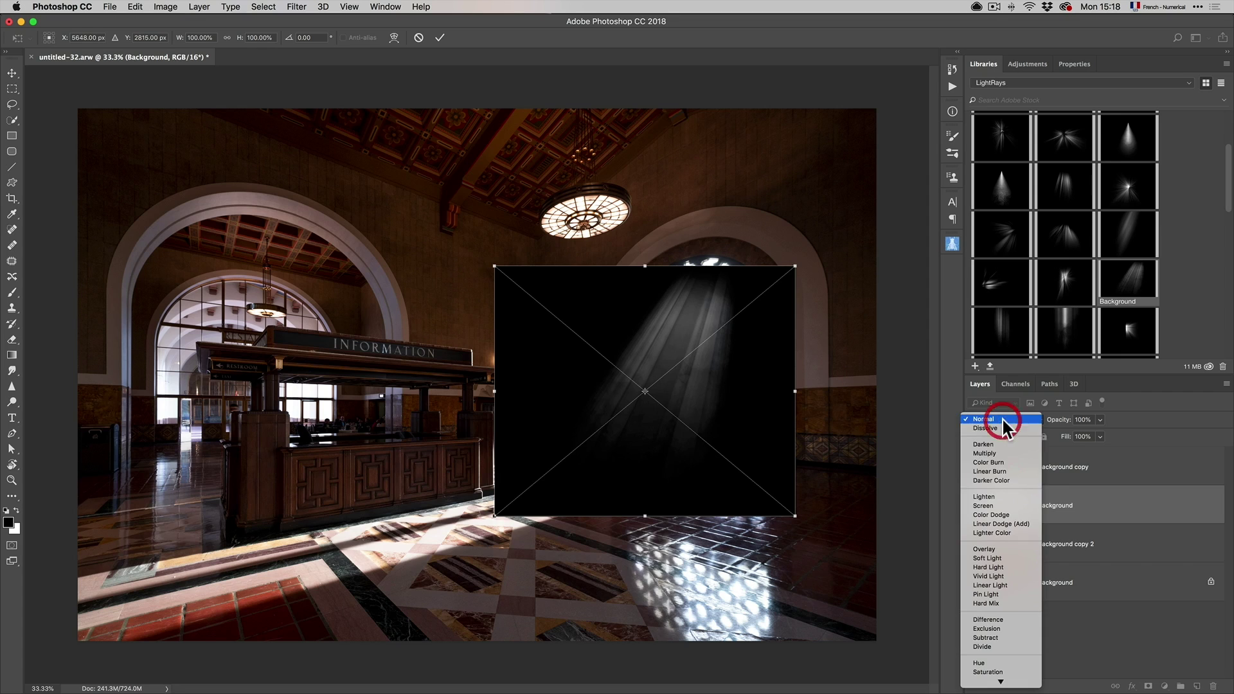
pyautogui.click(1009, 505)
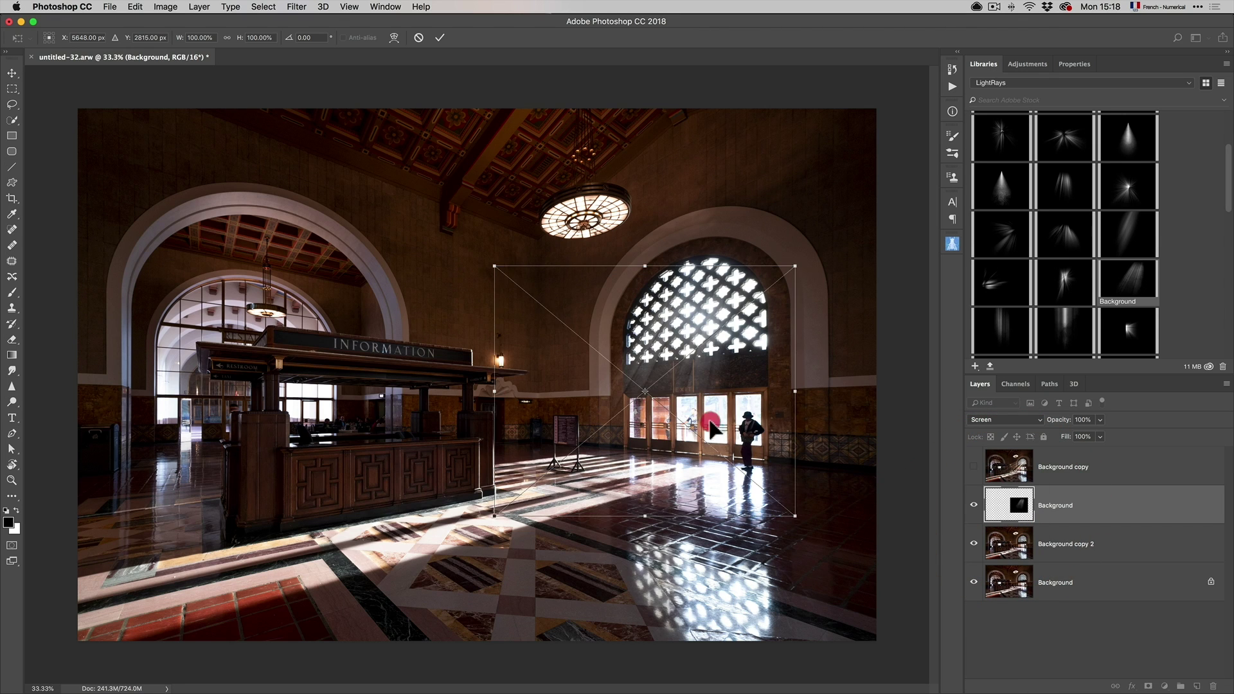
# Enlarge the rays across the hall, rotate them to about 17°, narrow slightly, and commit
pyautogui.moveTo(714, 429); pyautogui.dragTo(672, 456)
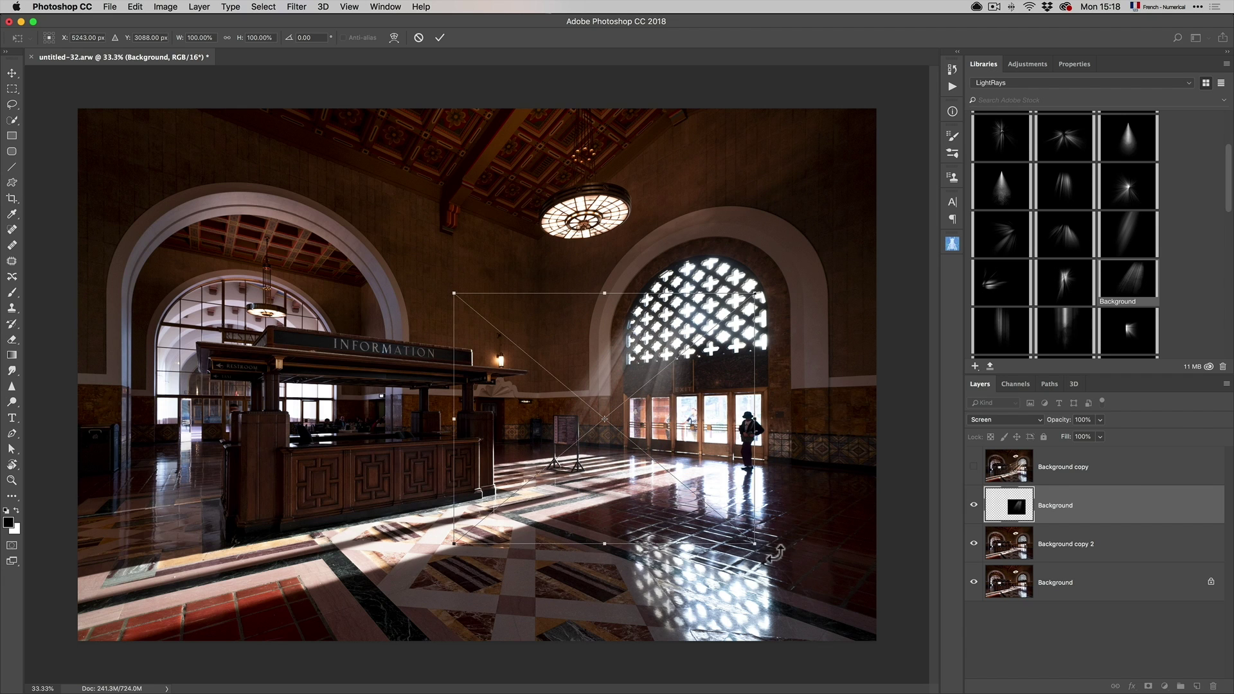
pyautogui.moveTo(776, 548); pyautogui.dragTo(763, 589)
pyautogui.moveTo(432, 516); pyautogui.dragTo(71, 623)
pyautogui.moveTo(628, 358); pyautogui.dragTo(736, 345)
pyautogui.moveTo(865, 507); pyautogui.dragTo(784, 529)
pyautogui.moveTo(226, 367); pyautogui.dragTo(274, 380)
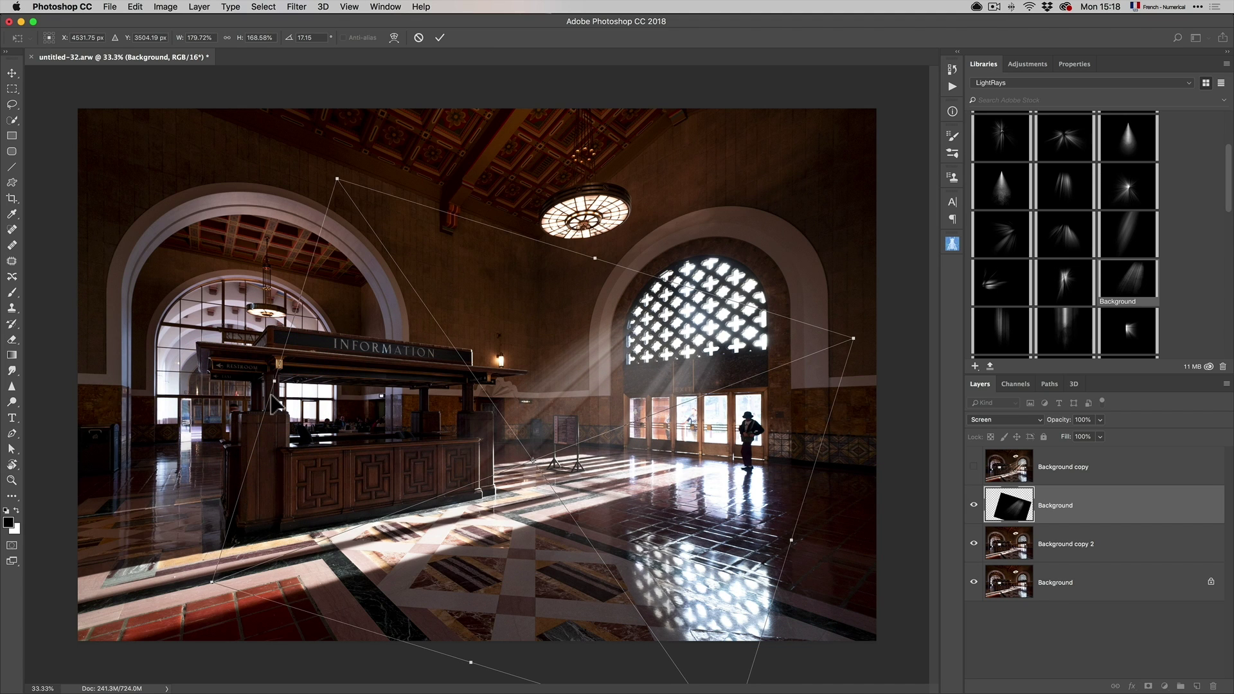
pyautogui.press('Return')
# Duplicate the ray layer to brighten the beams, then undo the extra Background copy 4
pyautogui.press('c')
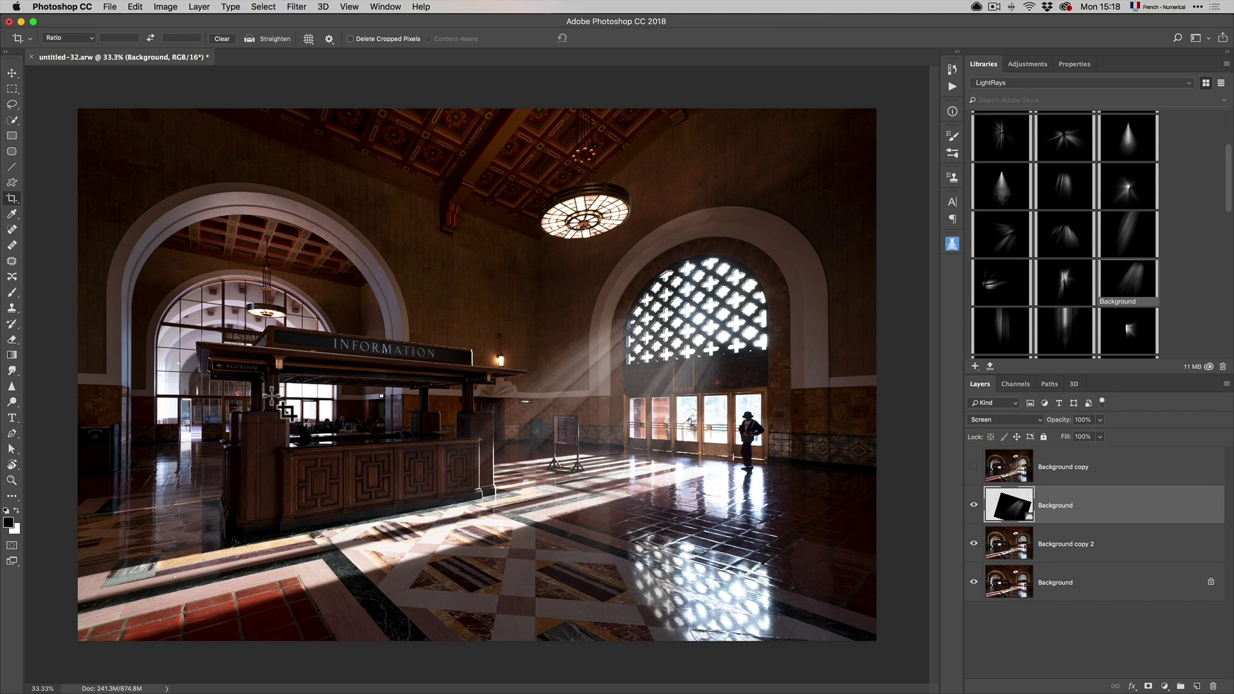
pyautogui.press('super')
pyautogui.press('super+j')
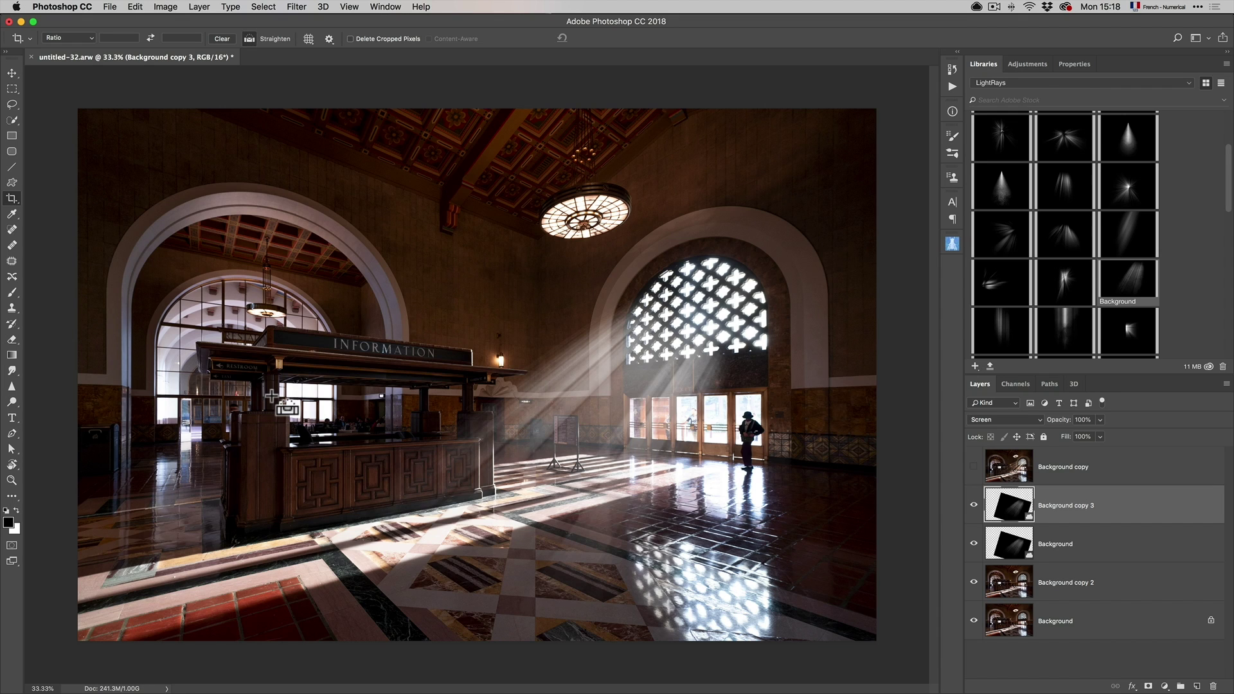
pyautogui.press('super+j')
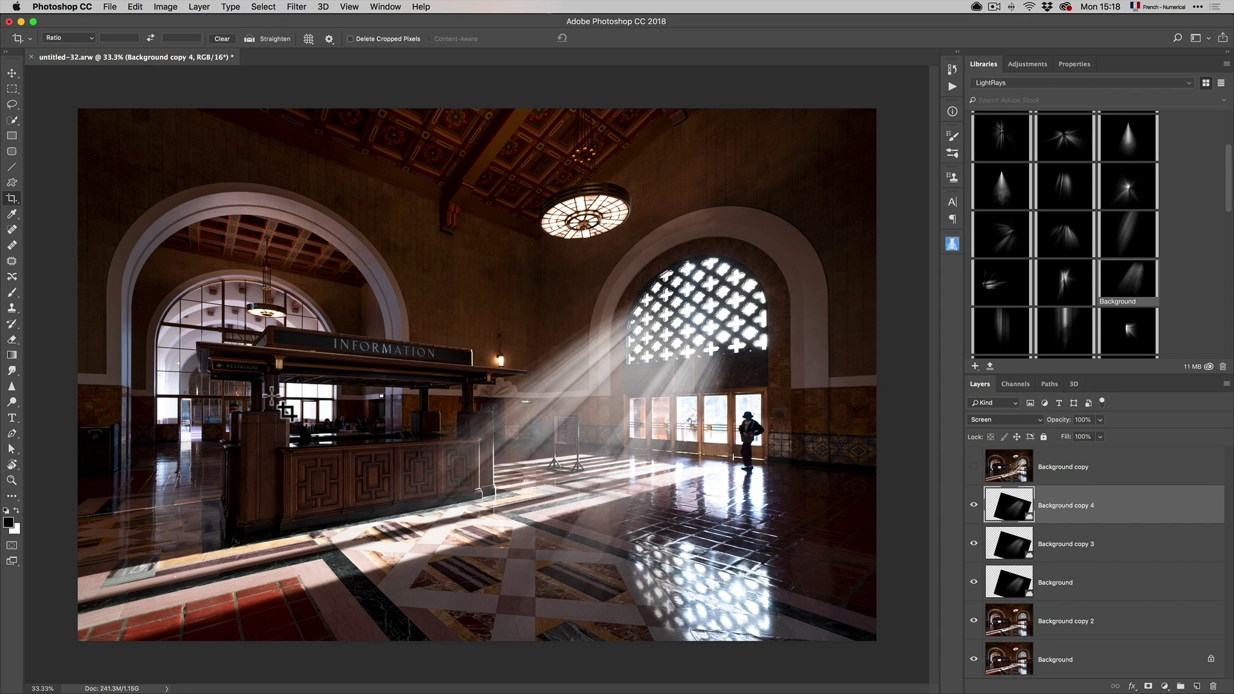
pyautogui.press('super+z')
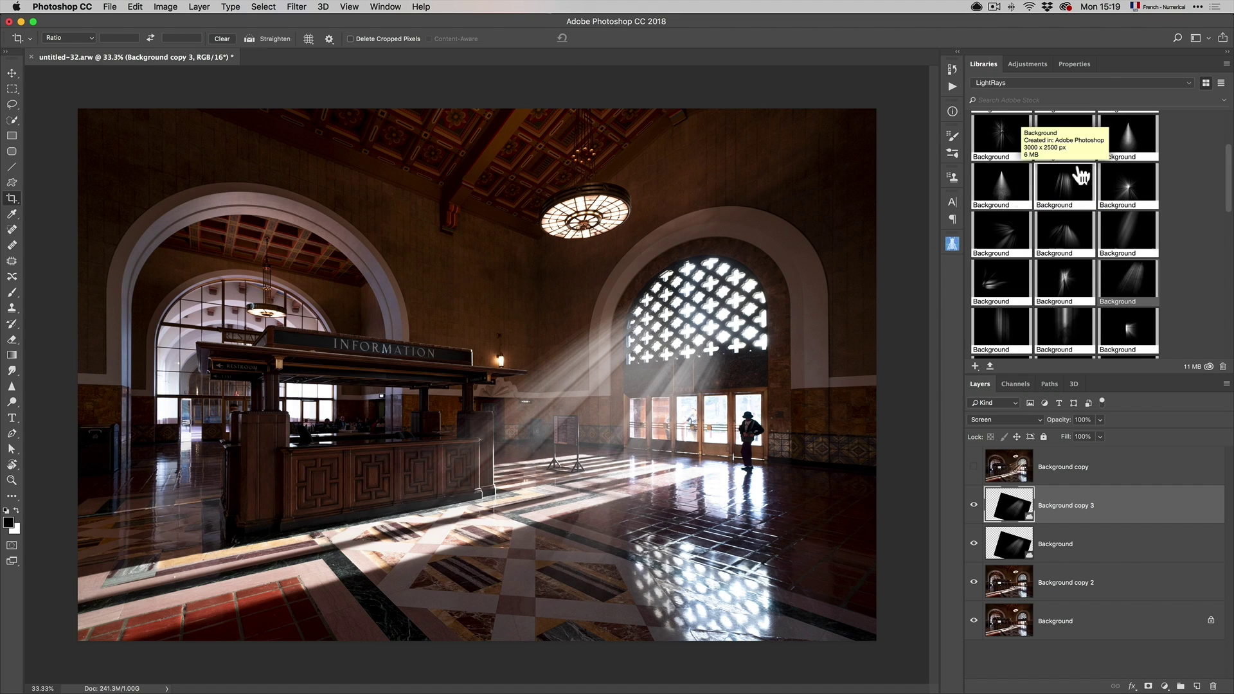
# Place another LightRays image, tilt it about 31°, blend it in Screen mode, and position it
pyautogui.moveTo(1070, 140); pyautogui.dragTo(649, 344)
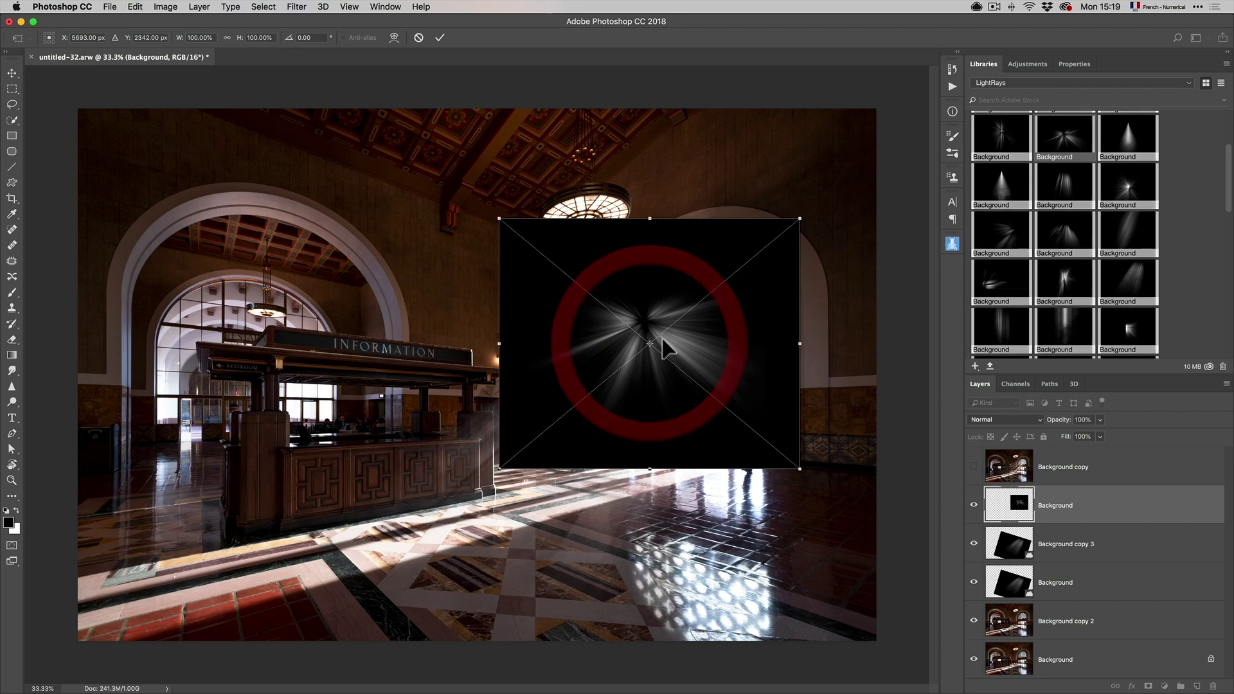
pyautogui.moveTo(839, 321); pyautogui.dragTo(829, 427)
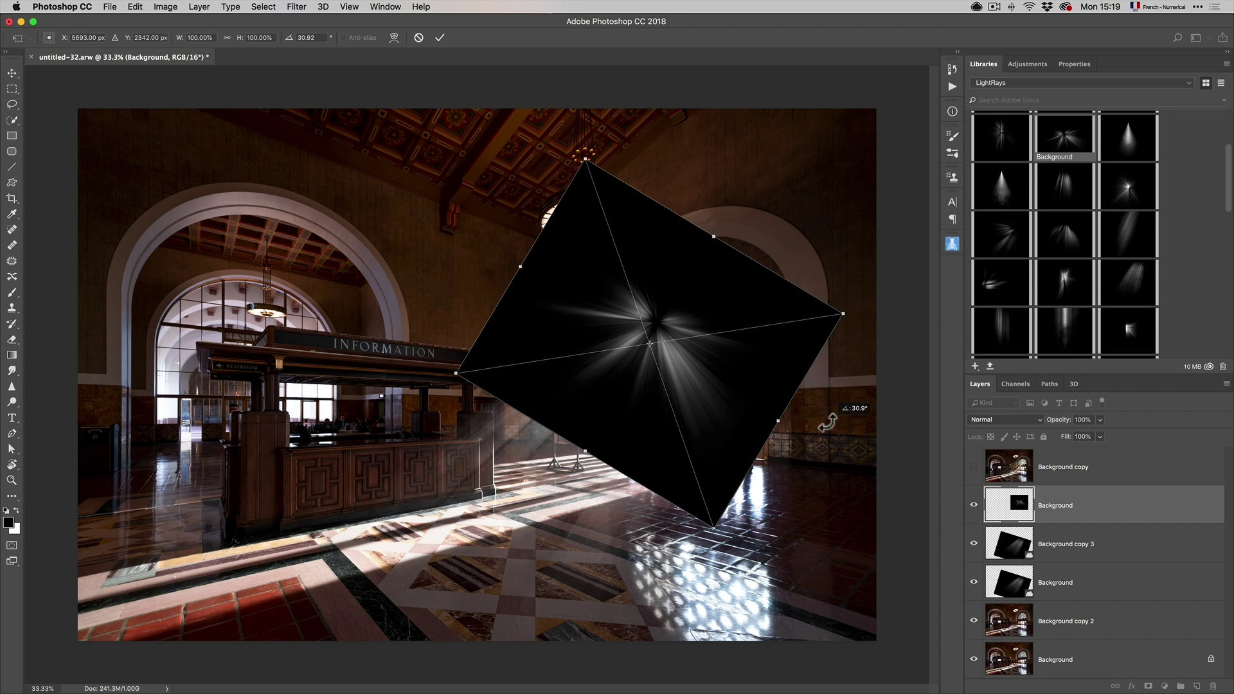
pyautogui.moveTo(693, 315); pyautogui.dragTo(721, 294)
pyautogui.click(1011, 421)
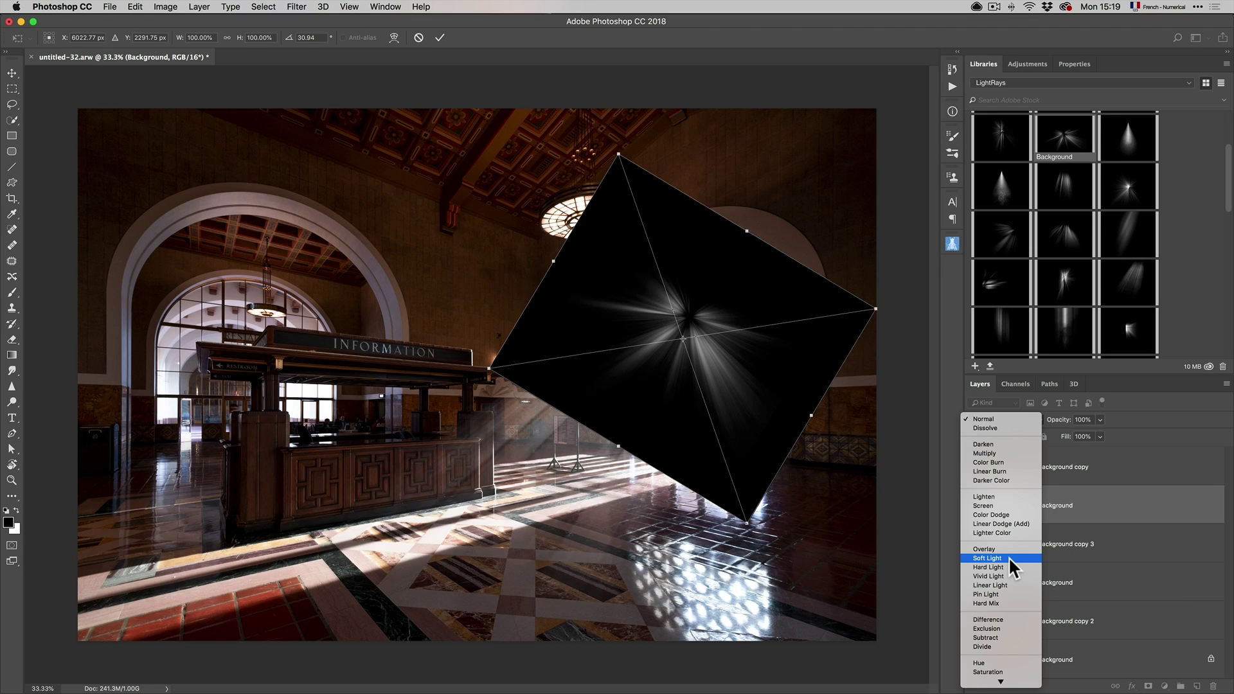
pyautogui.click(1008, 504)
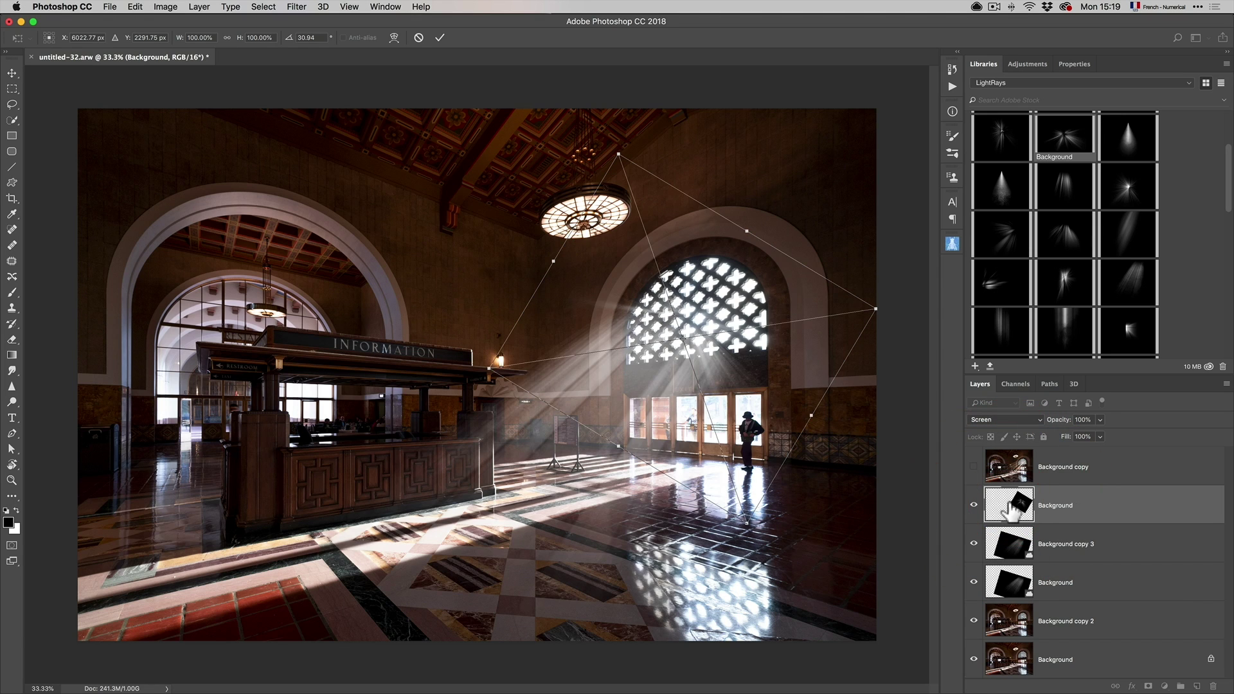
pyautogui.moveTo(675, 314); pyautogui.dragTo(690, 299)
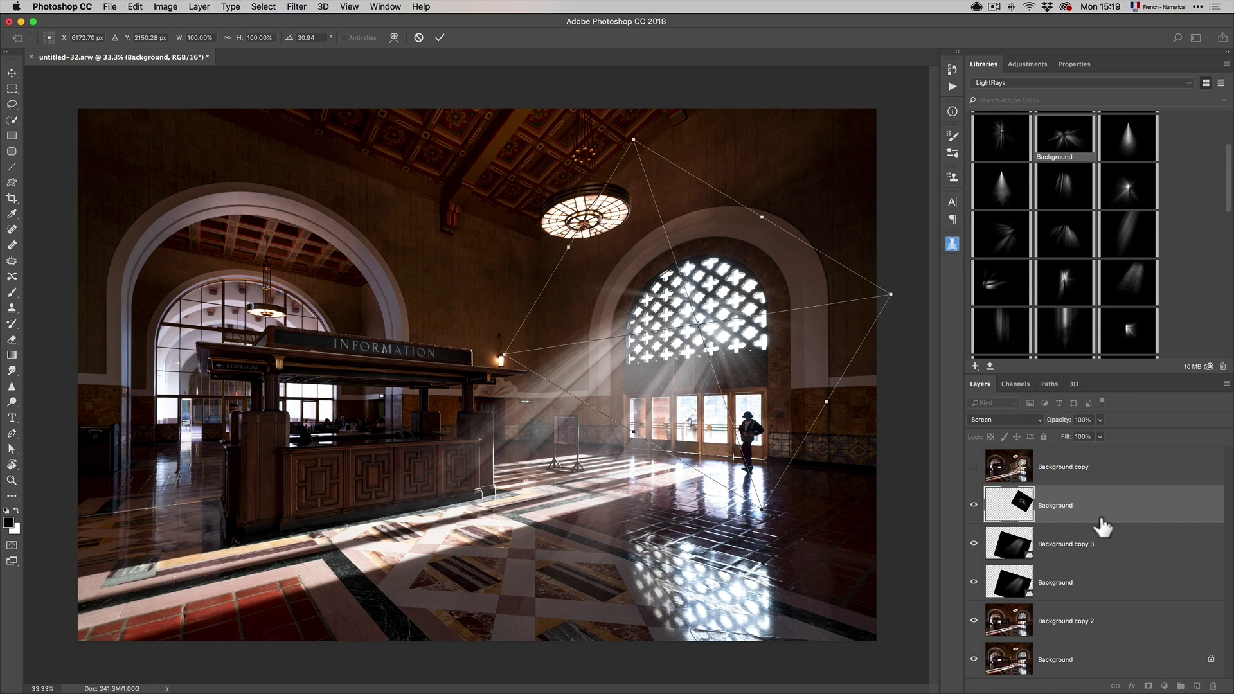
pyautogui.press('c')
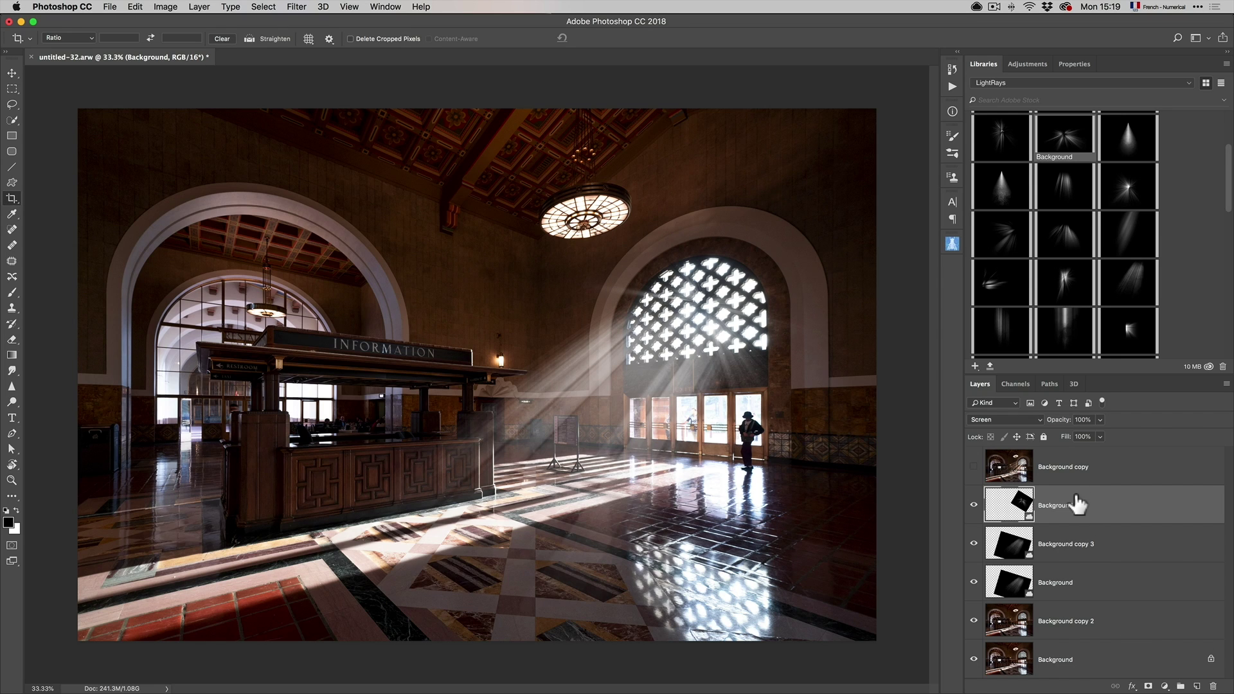
# Add a layer mask to the new ray layer and paint out a spot with a ~331 px brush
pyautogui.click(1149, 687)
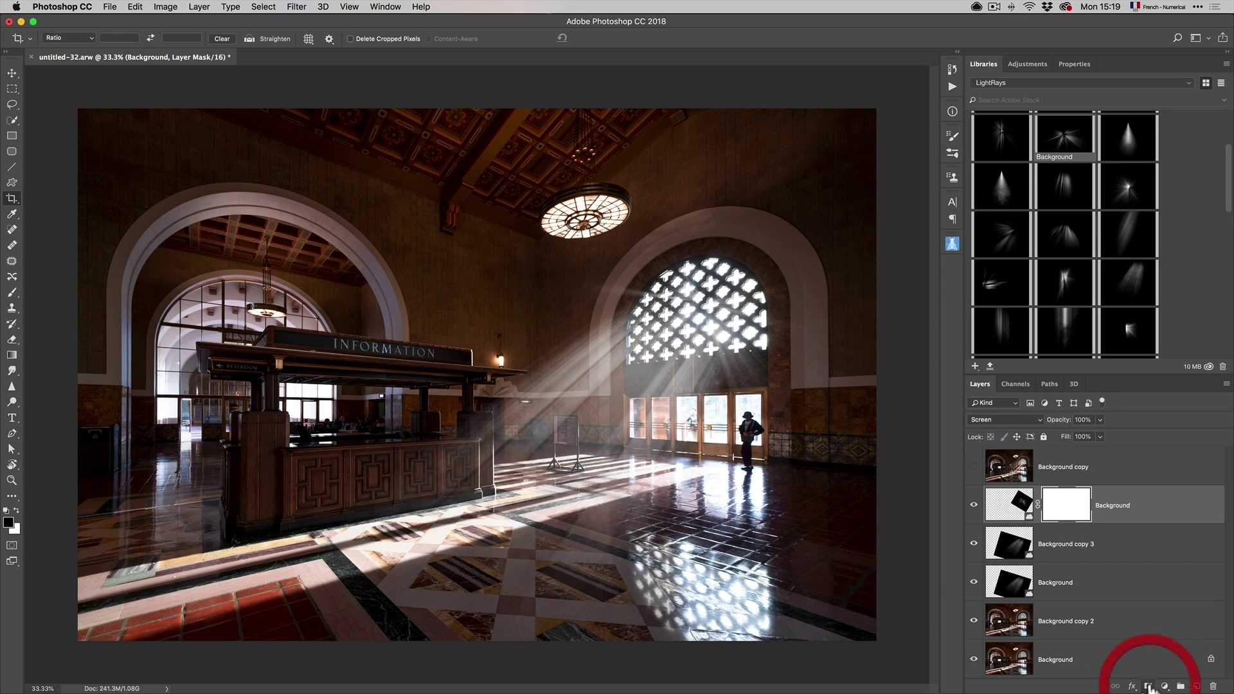
pyautogui.press('b')
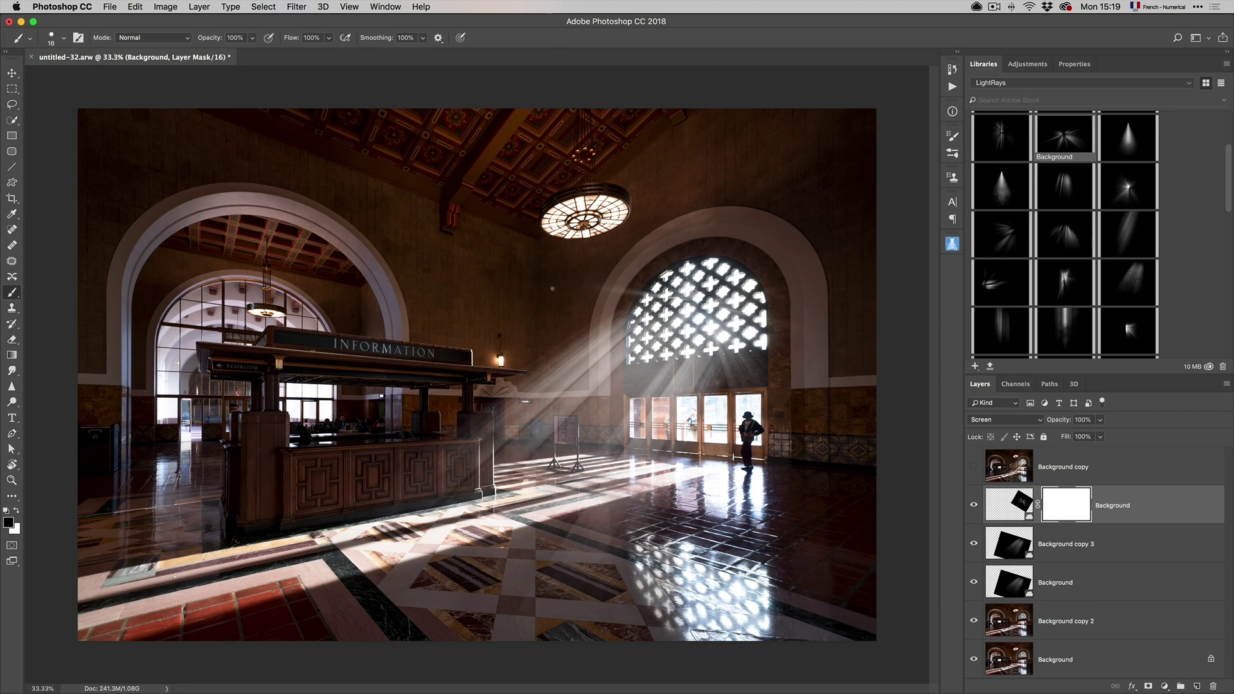
pyautogui.moveTo(548, 292)
pyautogui.mouseDown()
pyautogui.moveTo(581, 298)
pyautogui.moveTo(777, 270)
pyautogui.moveTo(686, 231)
pyautogui.moveTo(691, 302)
pyautogui.moveTo(637, 323)
pyautogui.moveTo(716, 313)
pyautogui.moveTo(678, 311)
pyautogui.moveTo(645, 145)
pyautogui.moveTo(650, 348)
pyautogui.moveTo(653, 83)
pyautogui.moveTo(650, 160)
pyautogui.moveTo(634, 6)
pyautogui.moveTo(634, 130)
pyautogui.moveTo(625, 39)
pyautogui.moveTo(517, 78)
pyautogui.mouseUp()
pyautogui.click(1060, 506)
pyautogui.click(779, 310)
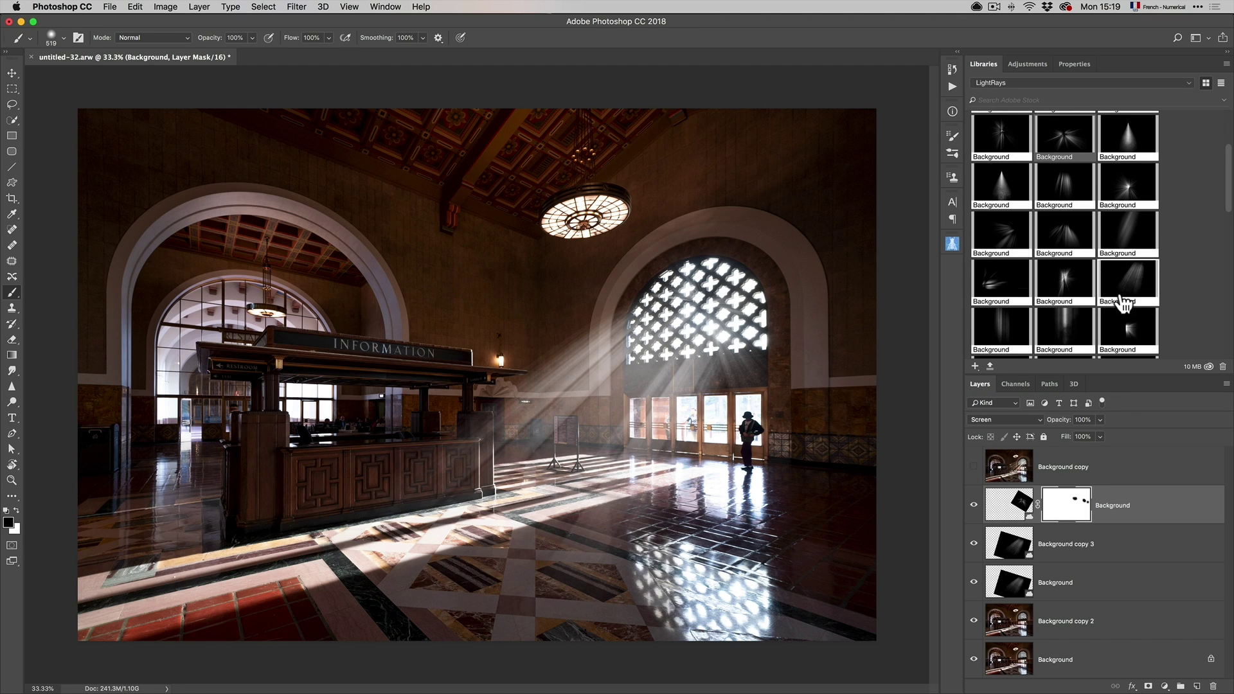
pyautogui.scroll(-1, 1131, 309)
# Drag the dusty light-cone image from LightRays onto the photo and blend it in Screen mode
pyautogui.scroll(-2, 1138, 312)
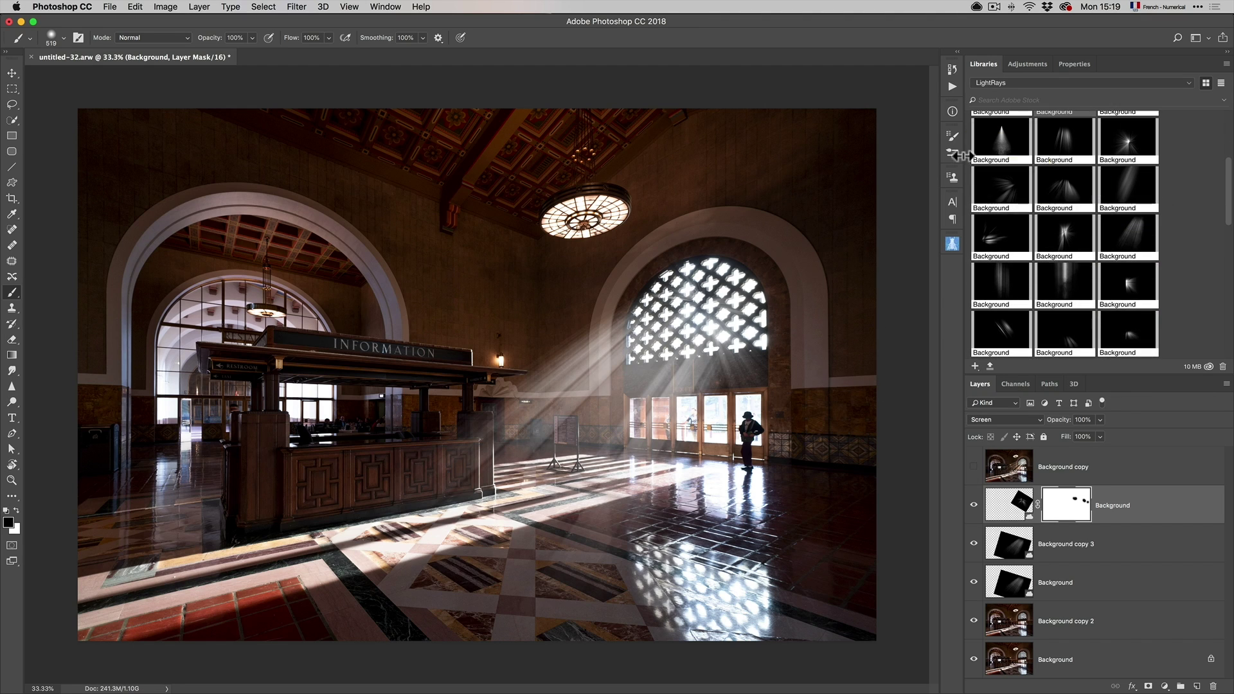
pyautogui.moveTo(1002, 148); pyautogui.dragTo(720, 357)
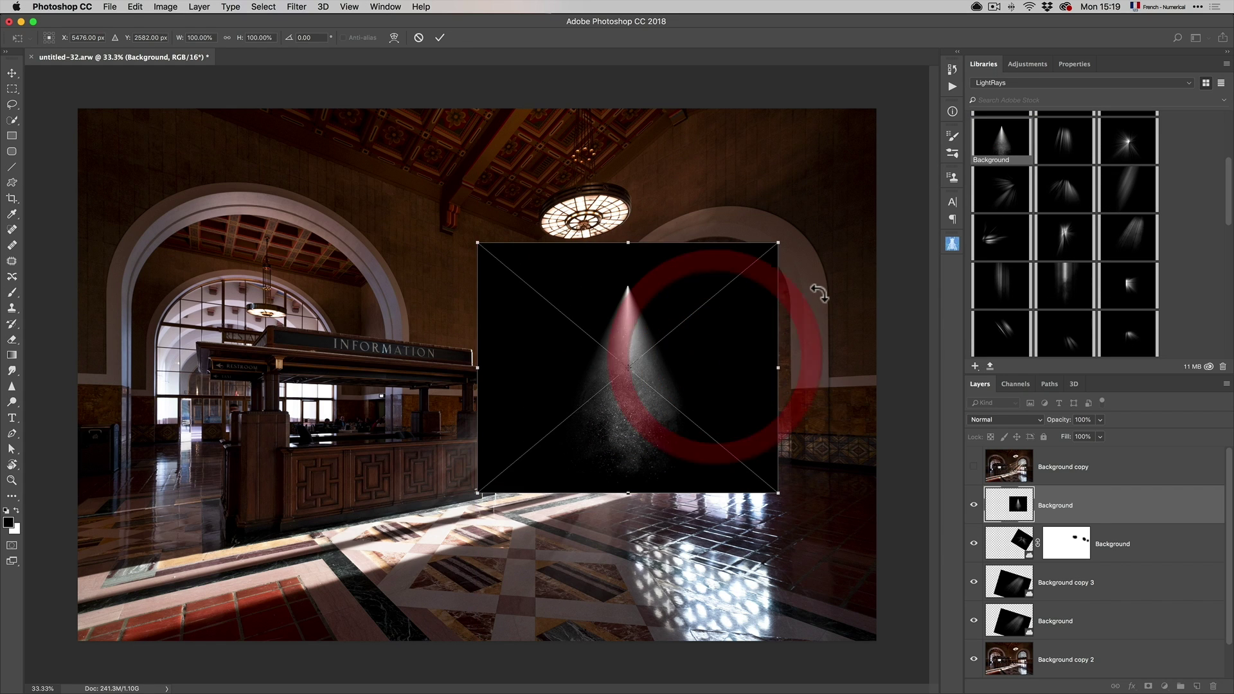
pyautogui.moveTo(826, 306); pyautogui.dragTo(800, 407)
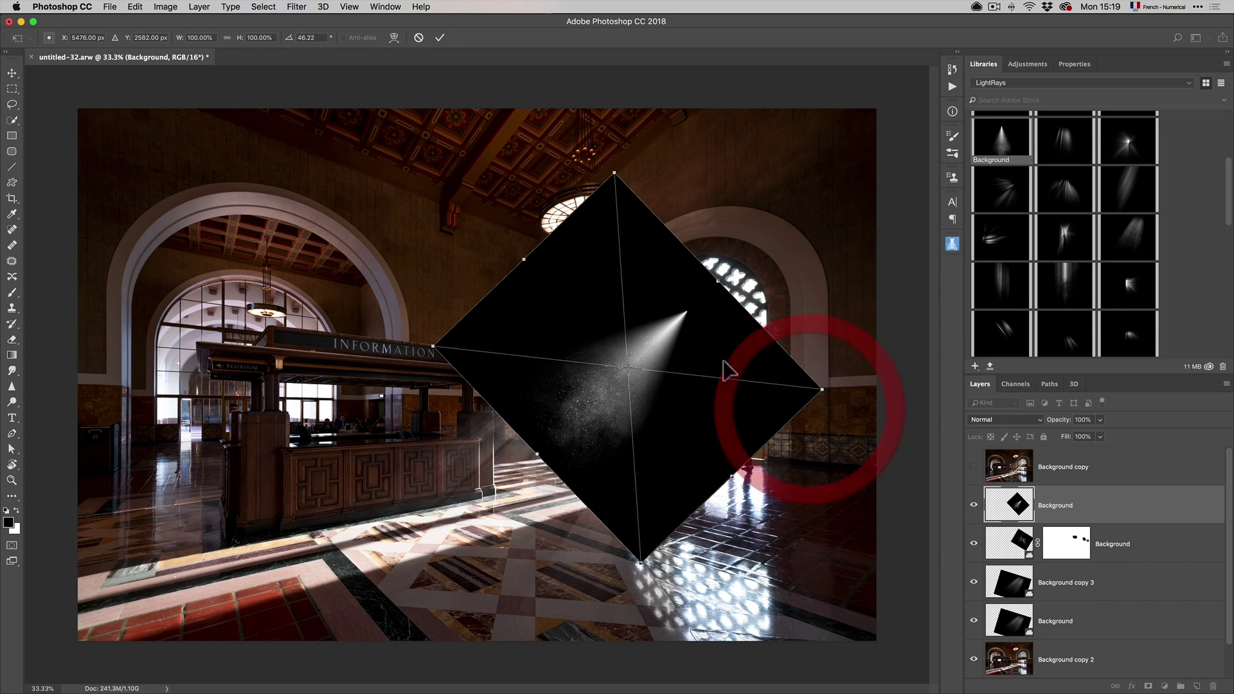
pyautogui.click(1036, 419)
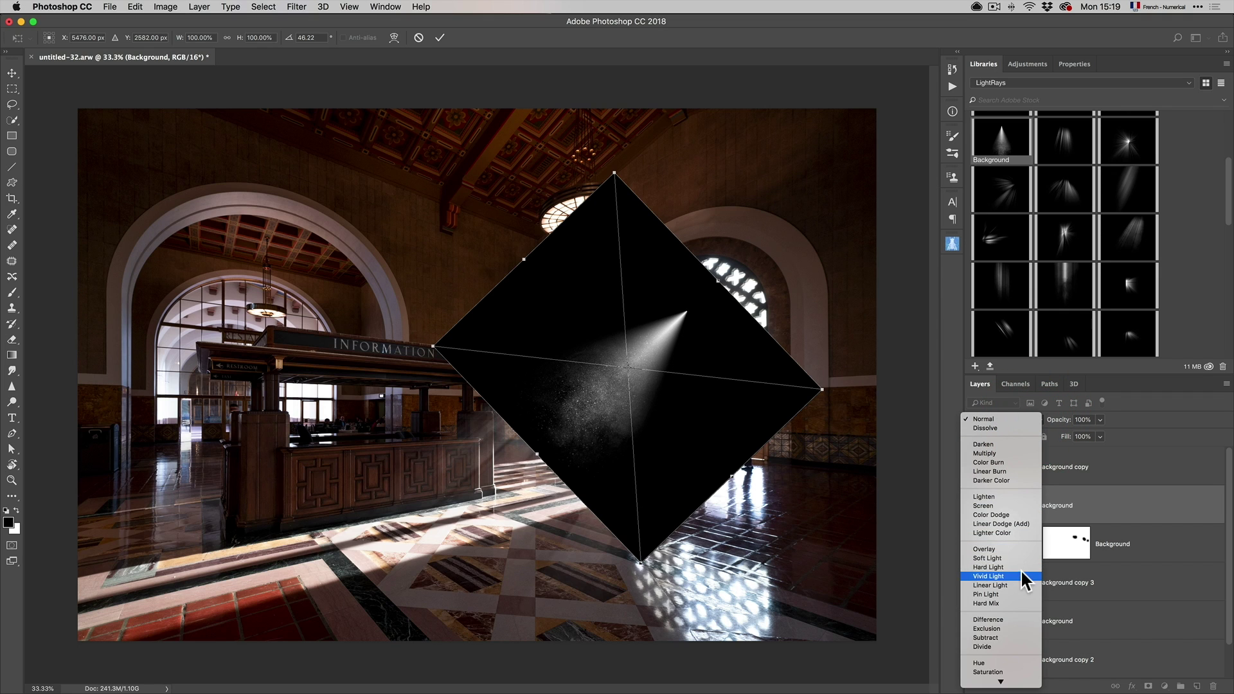
pyautogui.click(1027, 505)
pyautogui.moveTo(732, 331); pyautogui.dragTo(751, 317)
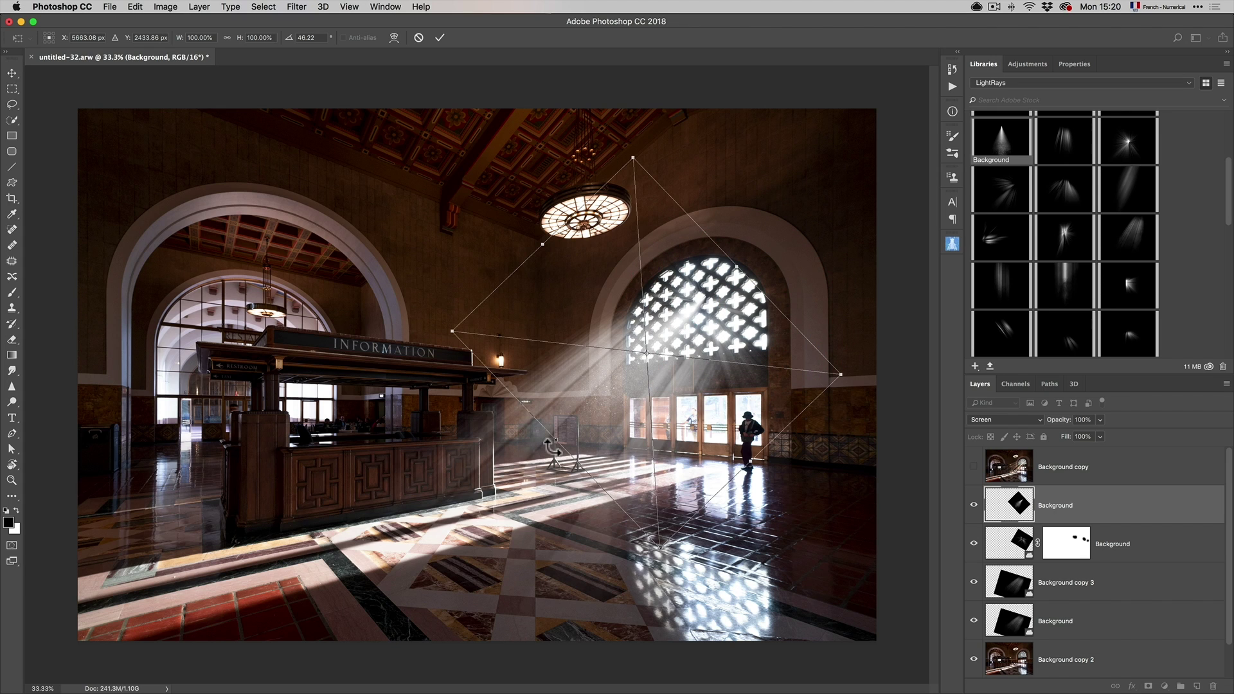
# Stretch the light cone to about 249% height and 182% width, rotate it ~52.6°, and commit
pyautogui.moveTo(558, 443); pyautogui.dragTo(221, 628)
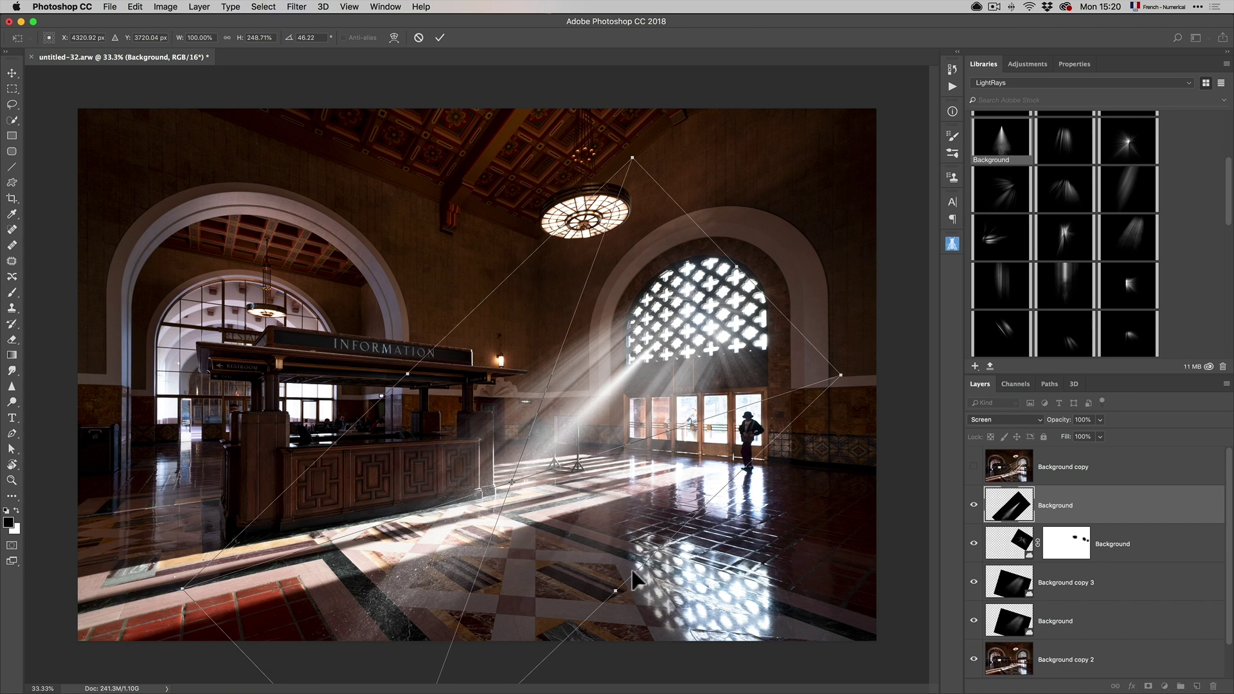
pyautogui.moveTo(409, 376); pyautogui.dragTo(344, 303)
pyautogui.moveTo(677, 286); pyautogui.dragTo(736, 325)
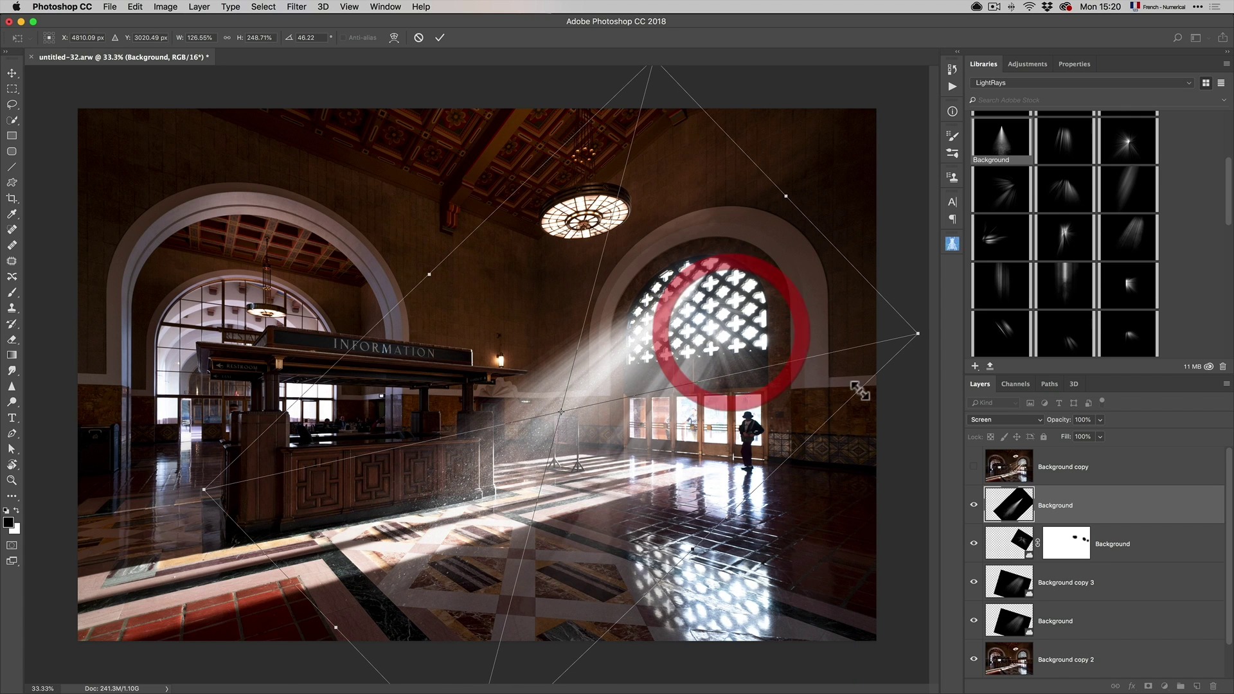
pyautogui.moveTo(921, 321); pyautogui.dragTo(925, 370)
pyautogui.moveTo(677, 569); pyautogui.dragTo(719, 620)
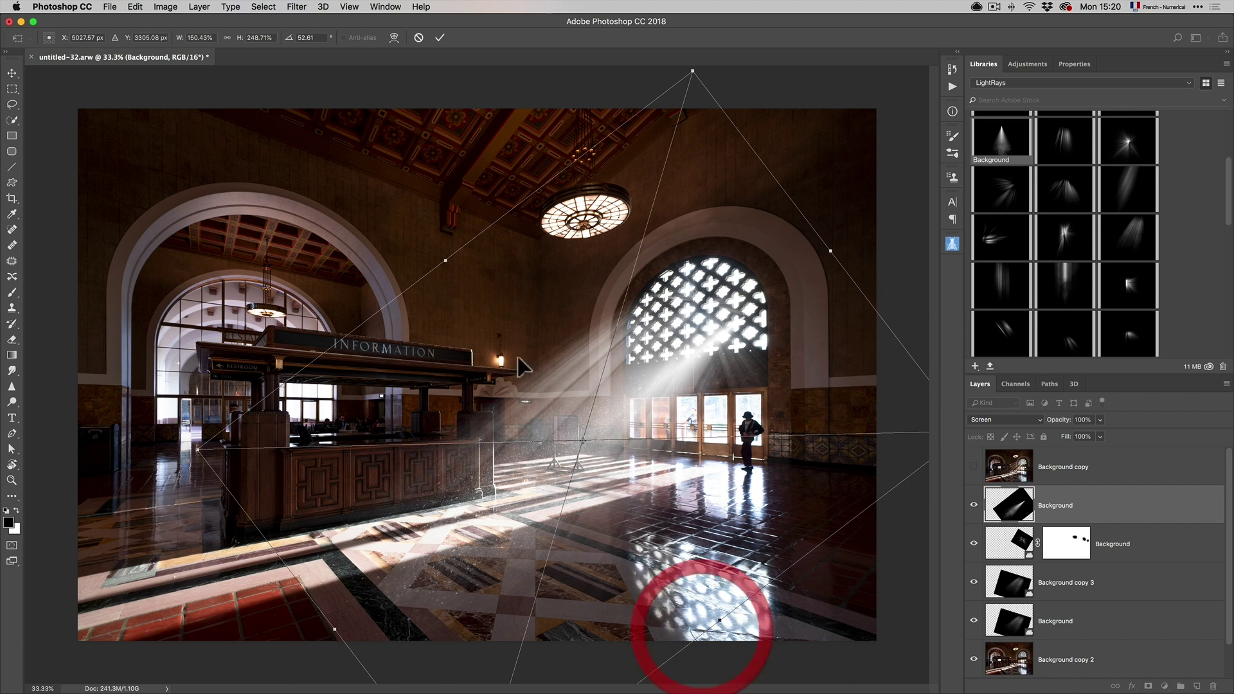
pyautogui.moveTo(439, 260); pyautogui.dragTo(389, 185)
pyautogui.moveTo(636, 390)
pyautogui.mouseDown()
pyautogui.moveTo(620, 413)
pyautogui.moveTo(639, 385)
pyautogui.mouseUp()
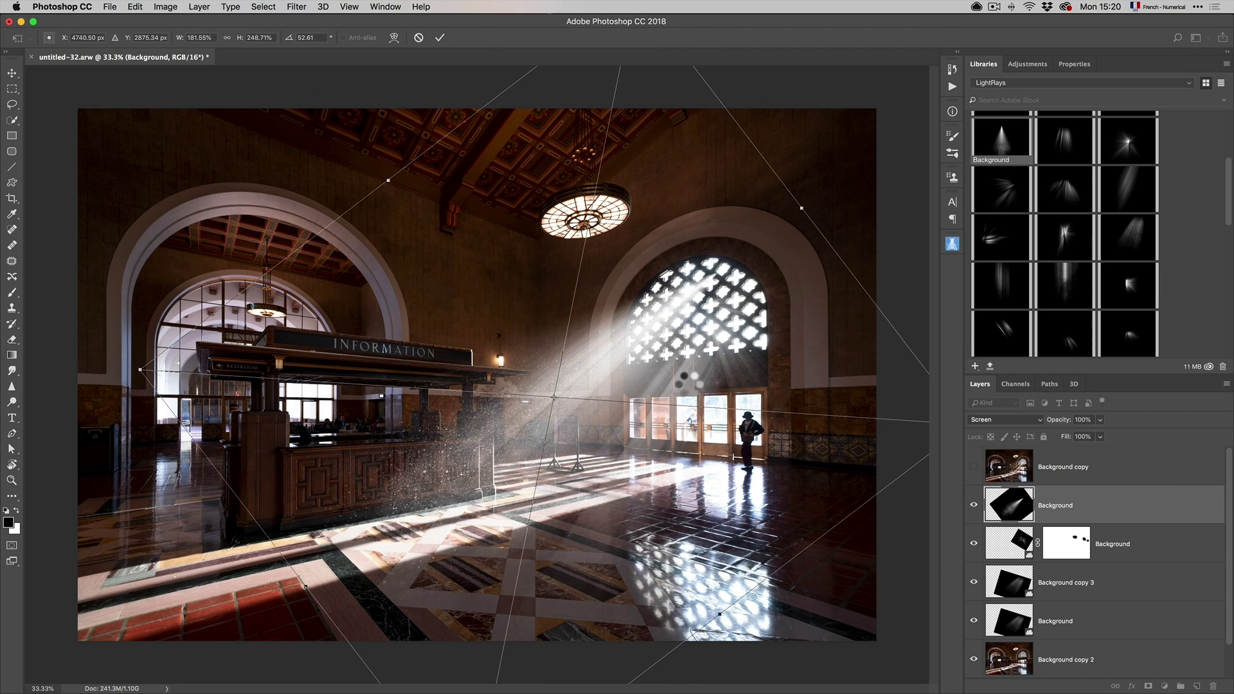
pyautogui.press('Return')
pyautogui.press('b')
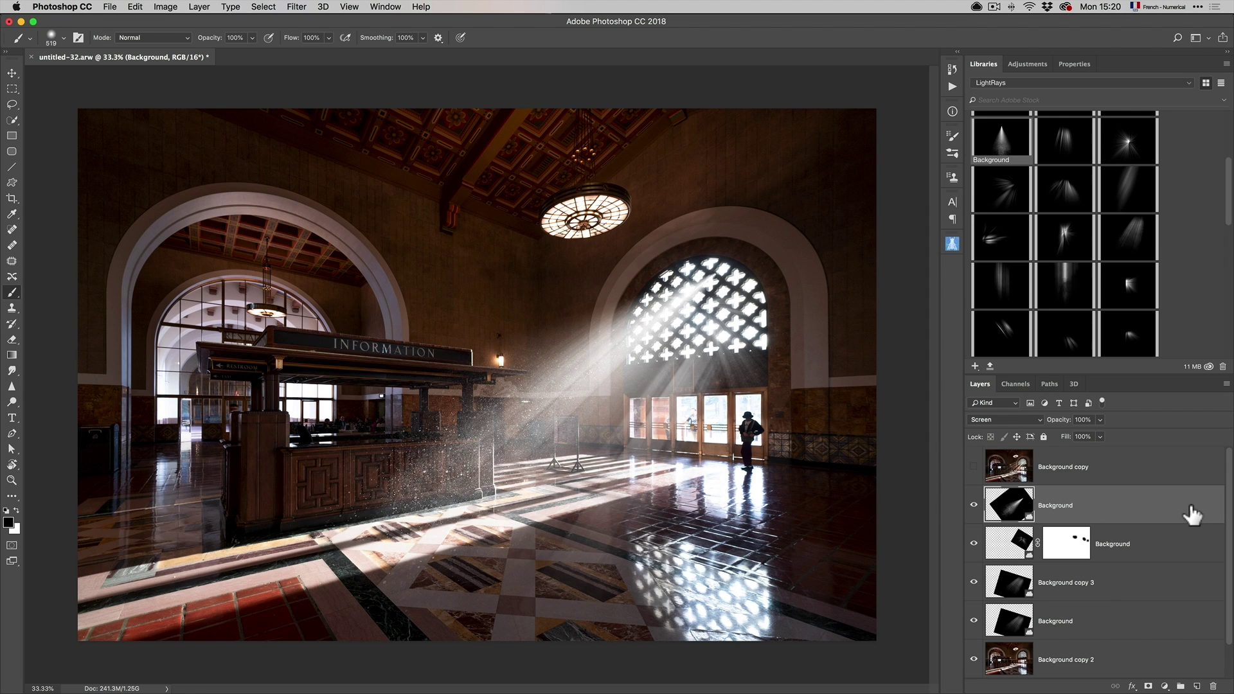
# Delete the light-cone layer and drag a vertical ray image from LightRays onto the photo
pyautogui.click(1213, 687)
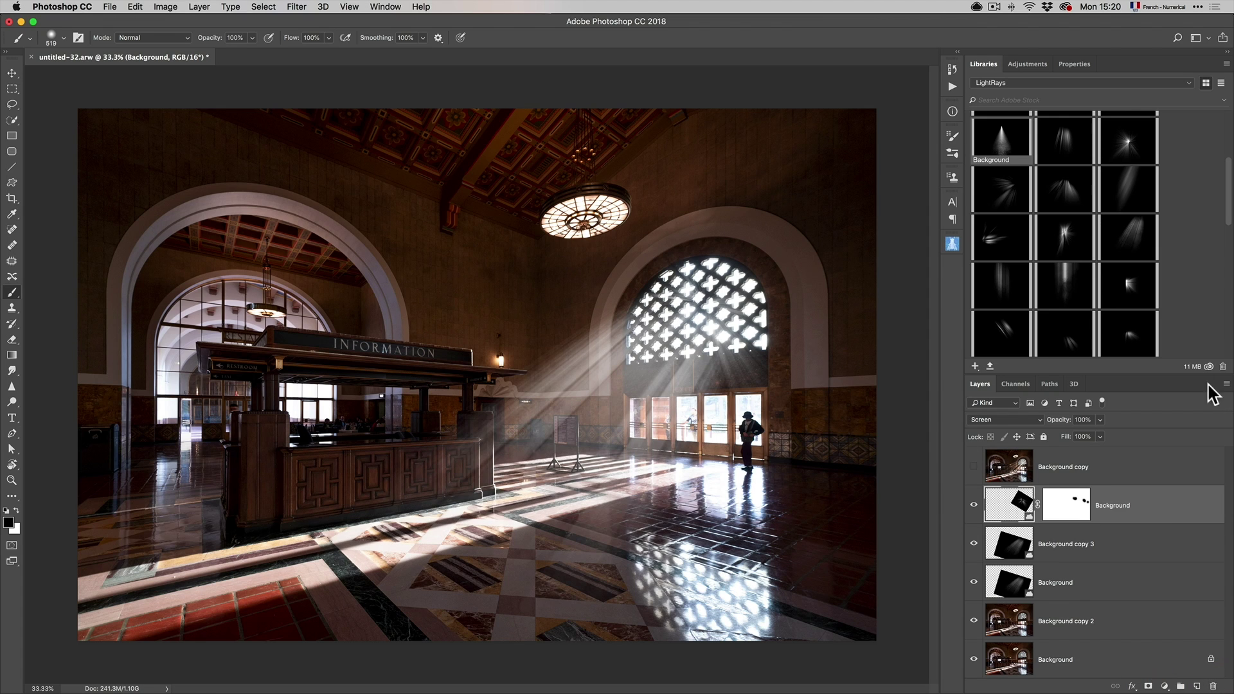
pyautogui.scroll(-2, 1103, 319)
pyautogui.scroll(-3, 1103, 318)
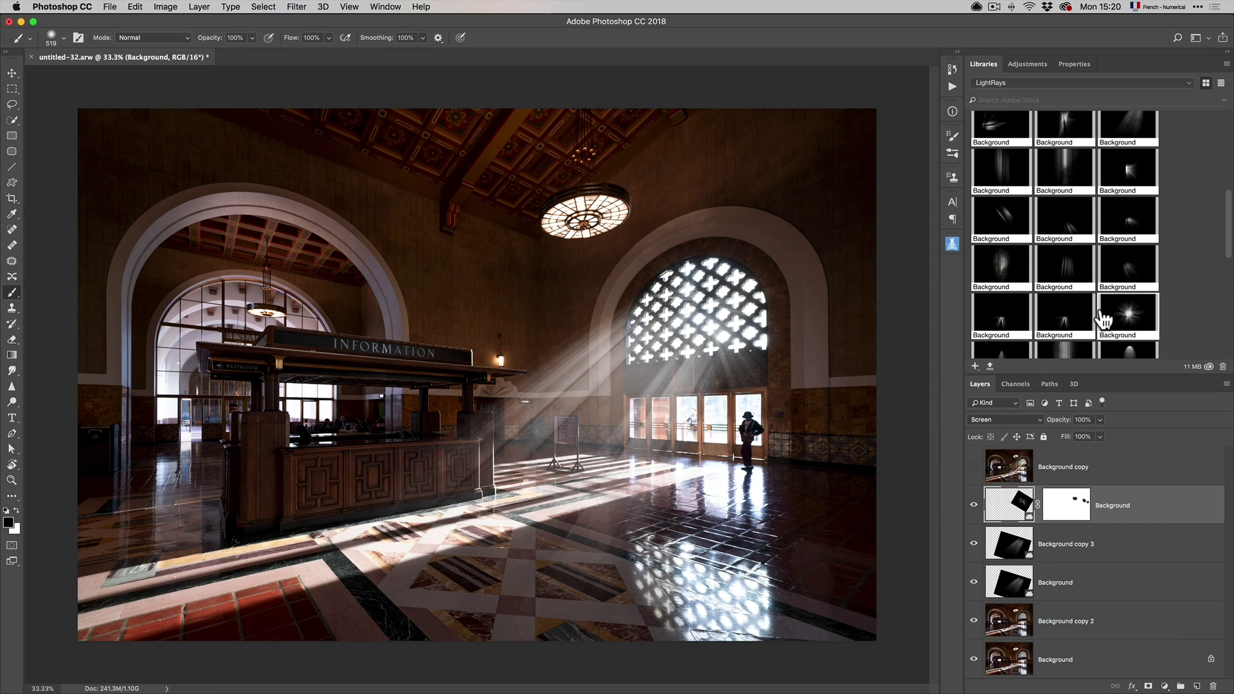
pyautogui.scroll(-4, 1103, 318)
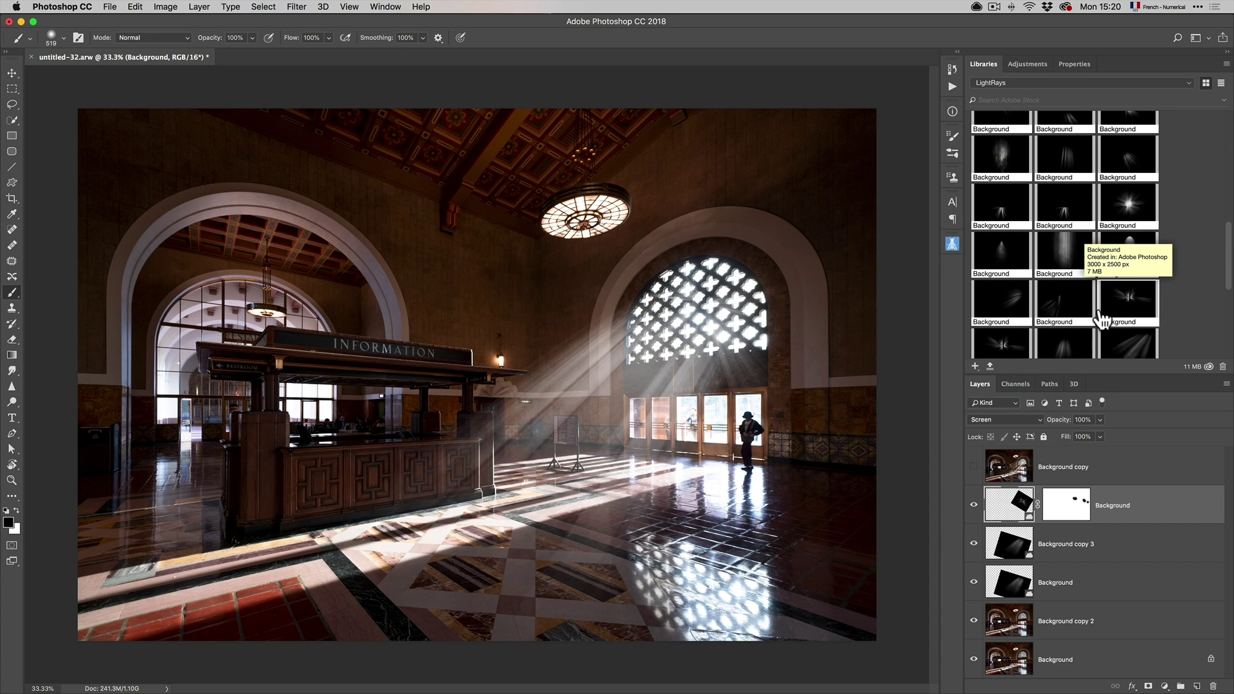
pyautogui.moveTo(1074, 260); pyautogui.dragTo(570, 400)
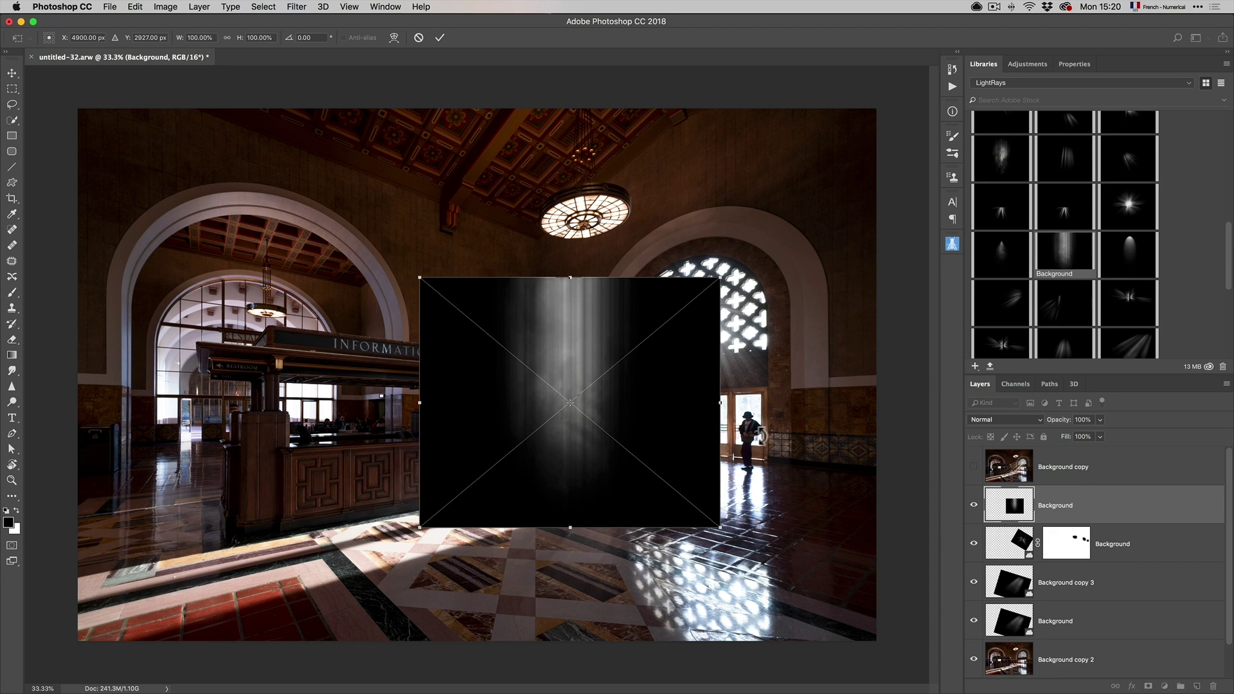
# Blend the new ray layer in Screen, stretch it to about 234% height, and angle it 54.7°
pyautogui.click(983, 419)
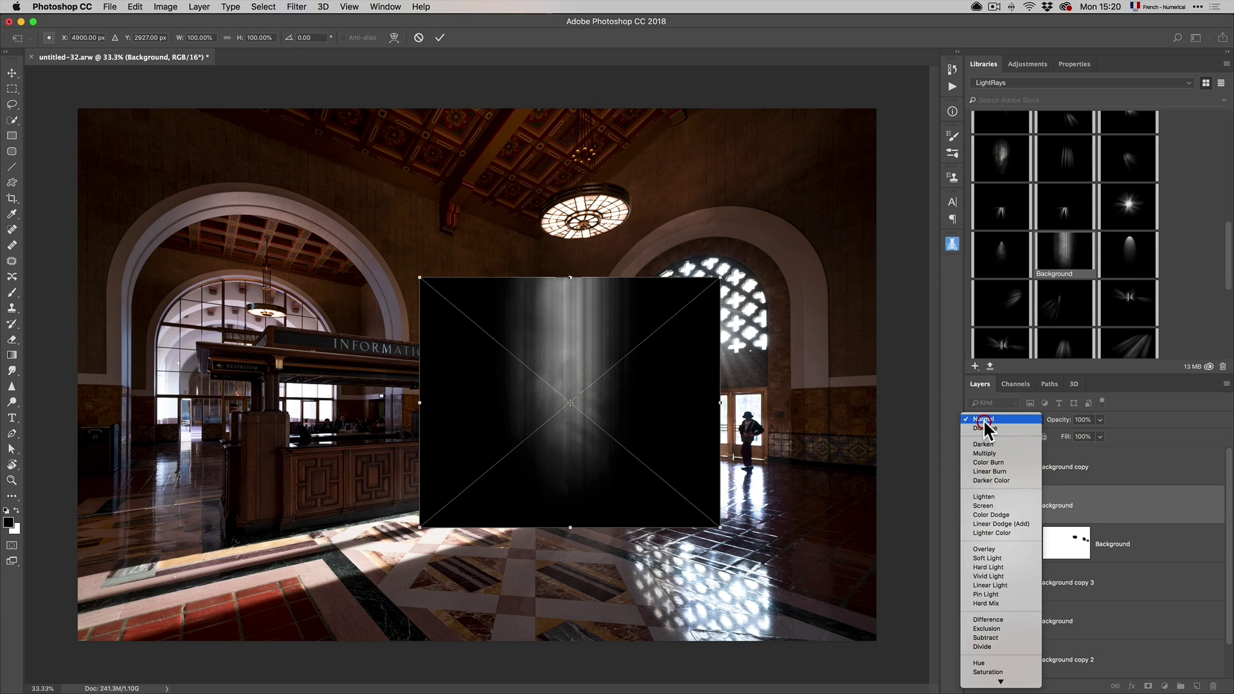
pyautogui.click(1002, 504)
pyautogui.moveTo(771, 393); pyautogui.dragTo(669, 551)
pyautogui.moveTo(474, 486); pyautogui.dragTo(138, 604)
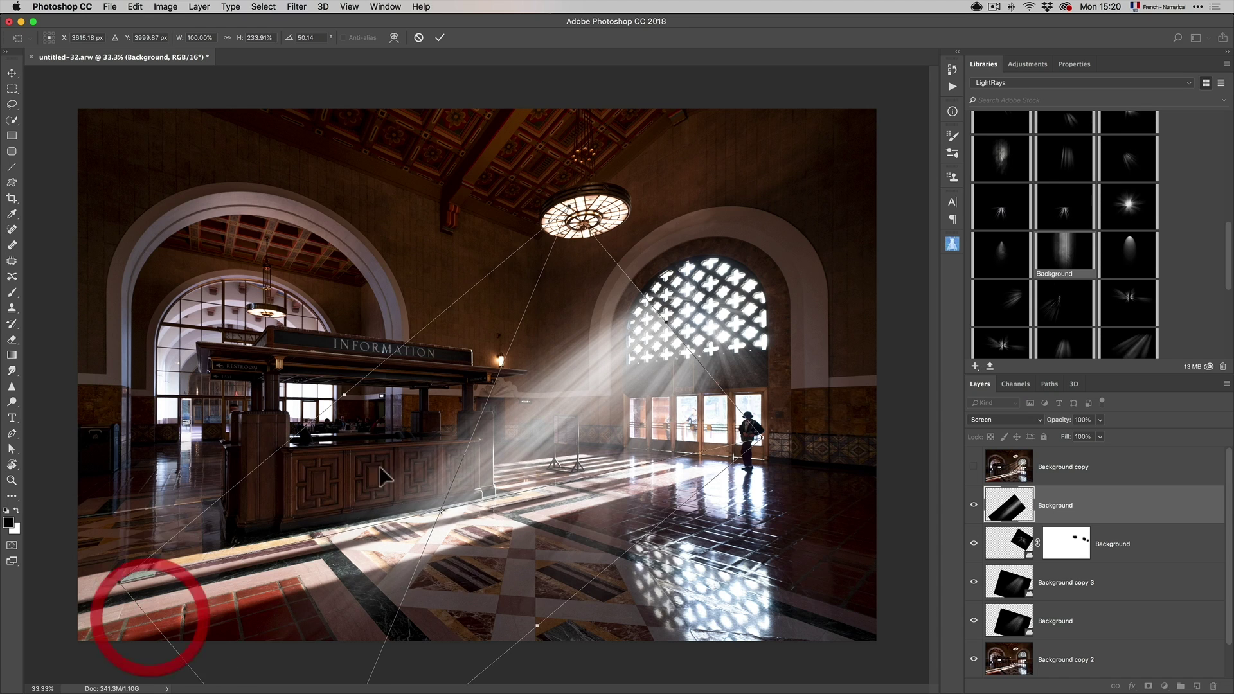
pyautogui.moveTo(350, 486); pyautogui.dragTo(335, 437)
pyautogui.moveTo(649, 466); pyautogui.dragTo(703, 427)
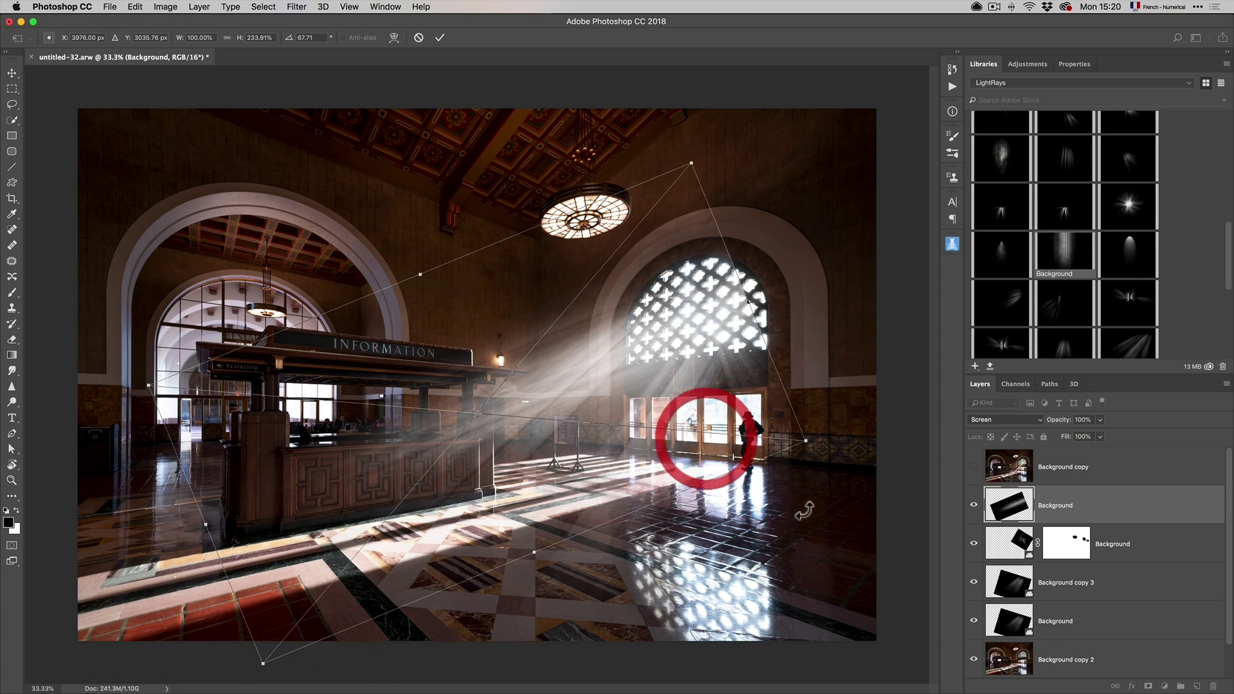
pyautogui.moveTo(805, 509); pyautogui.dragTo(840, 386)
pyautogui.moveTo(614, 436); pyautogui.dragTo(645, 481)
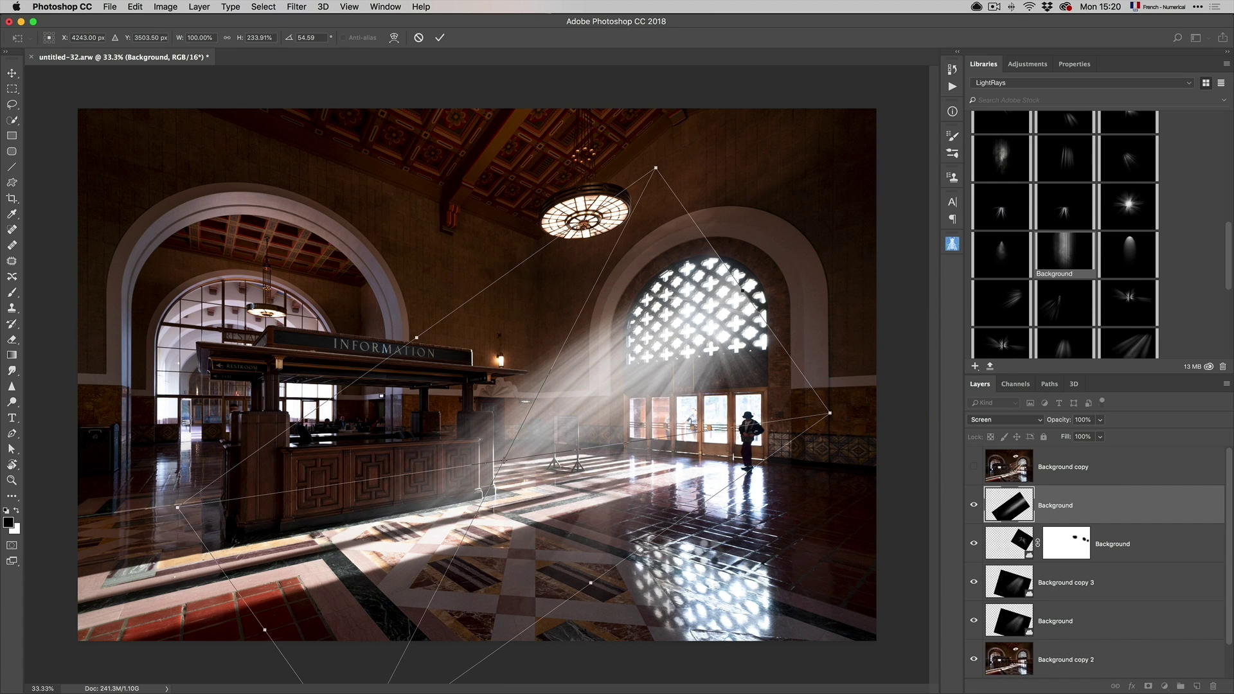
pyautogui.press('Return')
pyautogui.press('b')
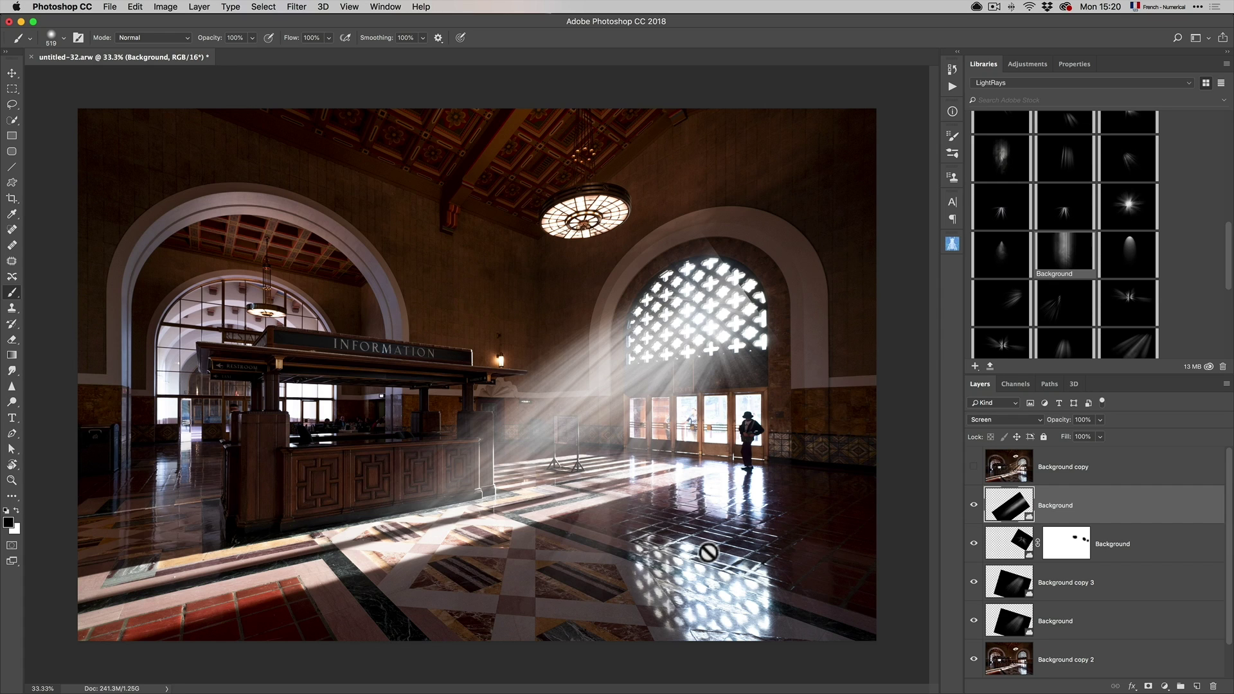
# Add a white mask to the ray layer, then toggle the ray layers' visibility to compare them
pyautogui.click(1148, 686)
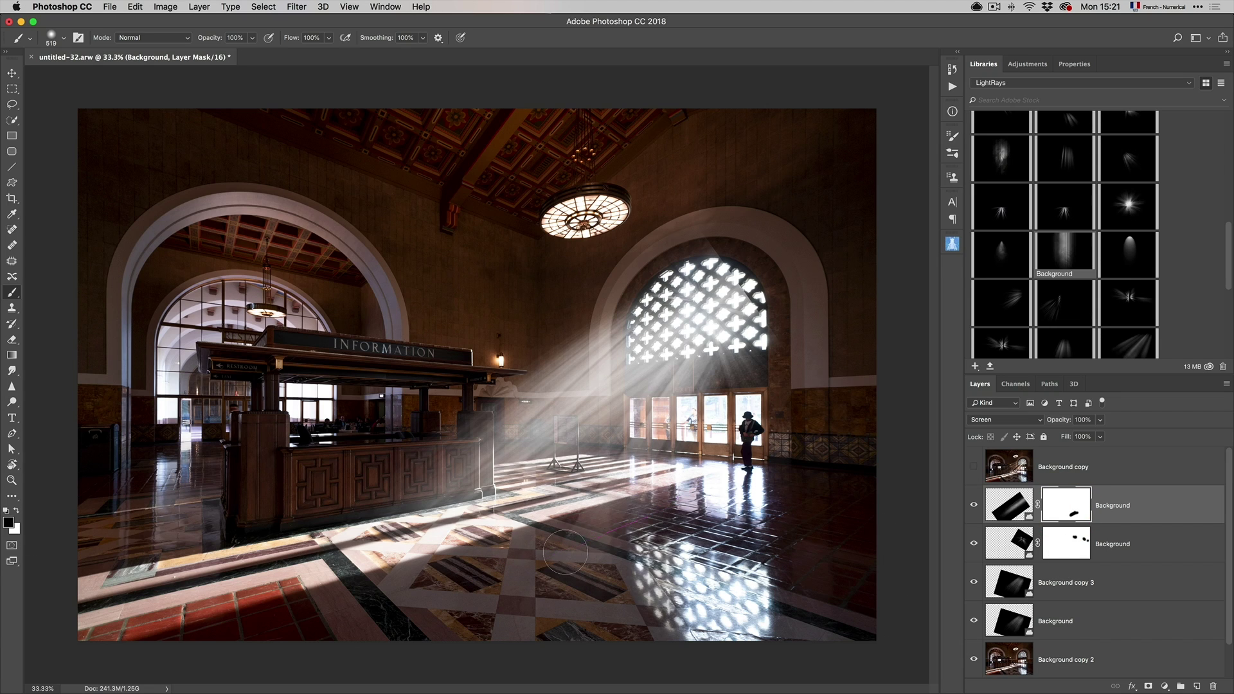
pyautogui.click(1051, 582)
pyautogui.click(980, 509)
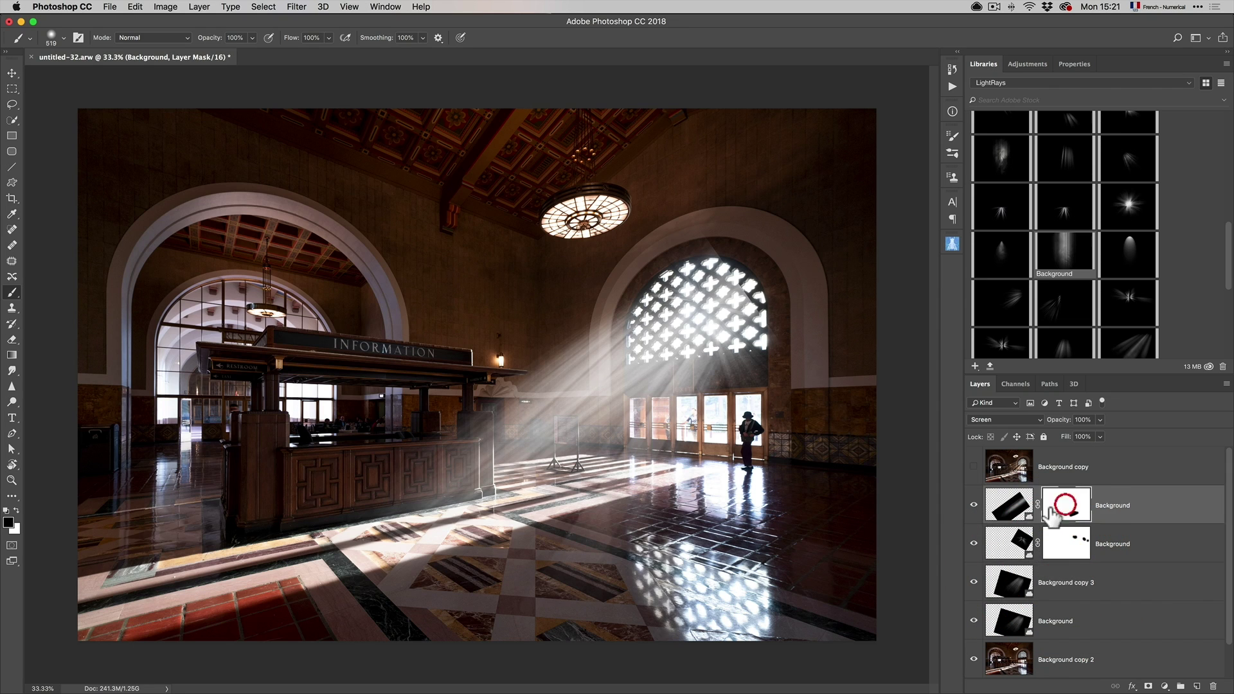
pyautogui.click(972, 507)
pyautogui.click(972, 507)
pyautogui.click(973, 506)
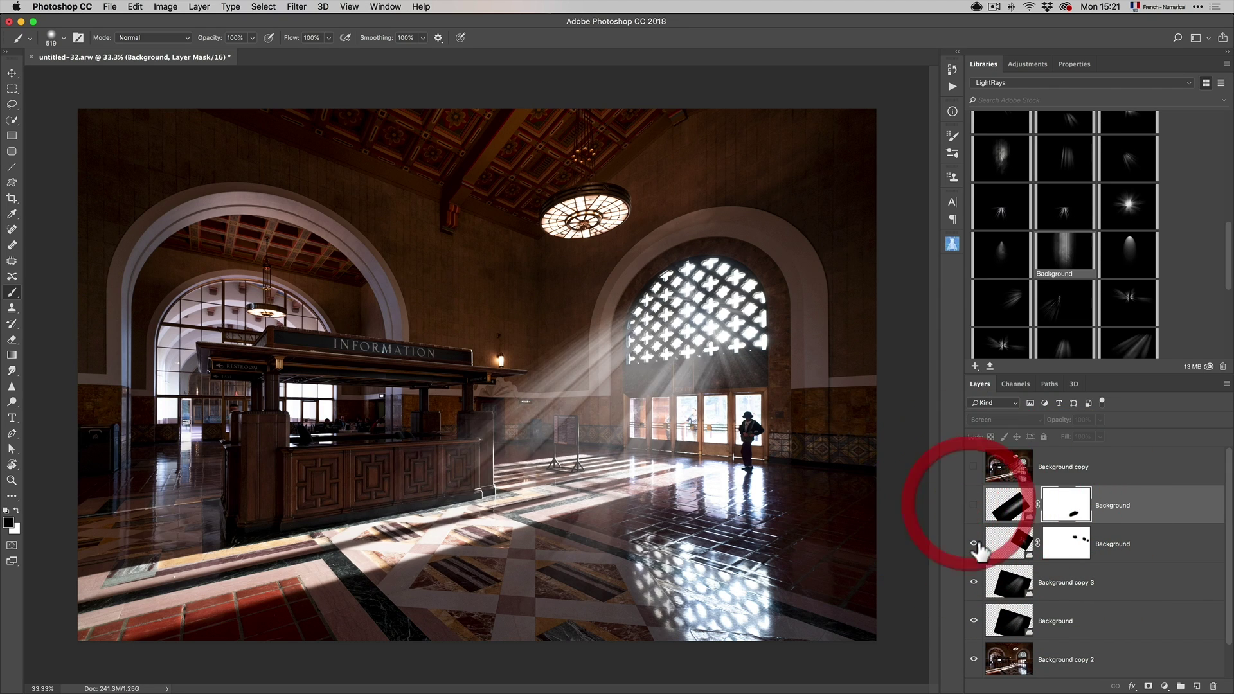
pyautogui.click(974, 543)
pyautogui.click(973, 544)
pyautogui.click(973, 505)
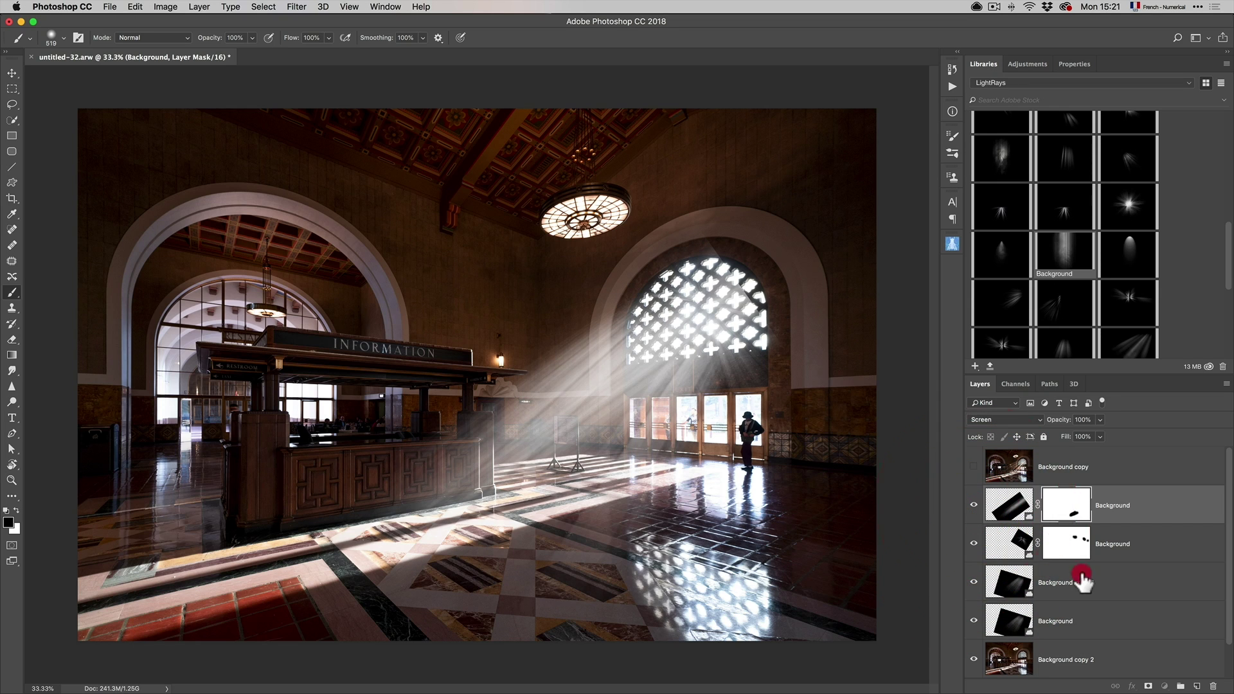
pyautogui.click(995, 595)
pyautogui.click(974, 581)
pyautogui.click(974, 582)
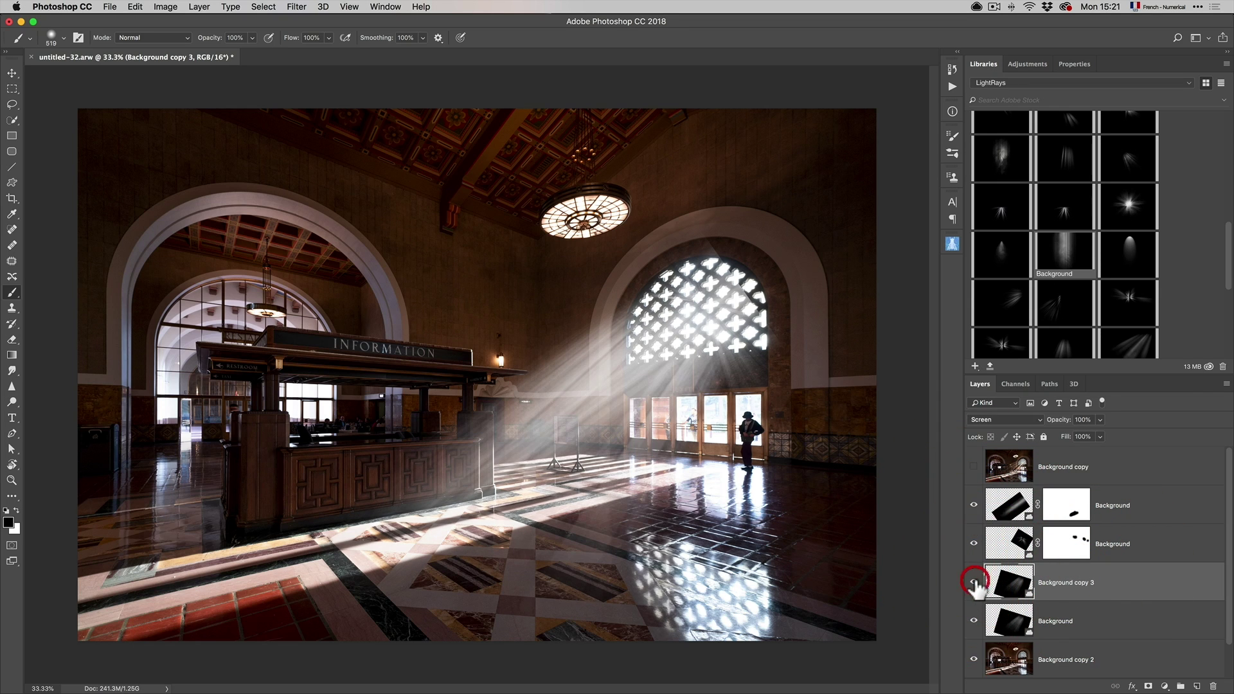
# Mask Background copy 3 and Alt-drag a copy of its mask onto the Background layer below
pyautogui.click(1148, 686)
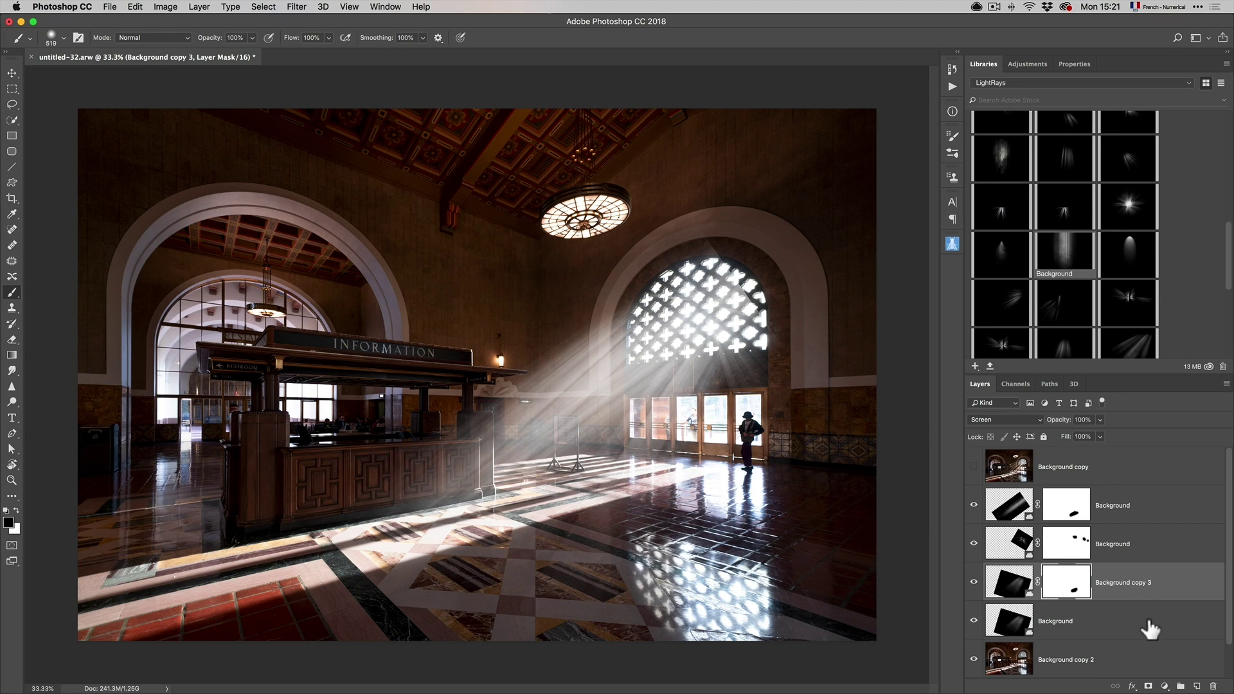
pyautogui.moveTo(1065, 591); pyautogui.dragTo(1067, 620)
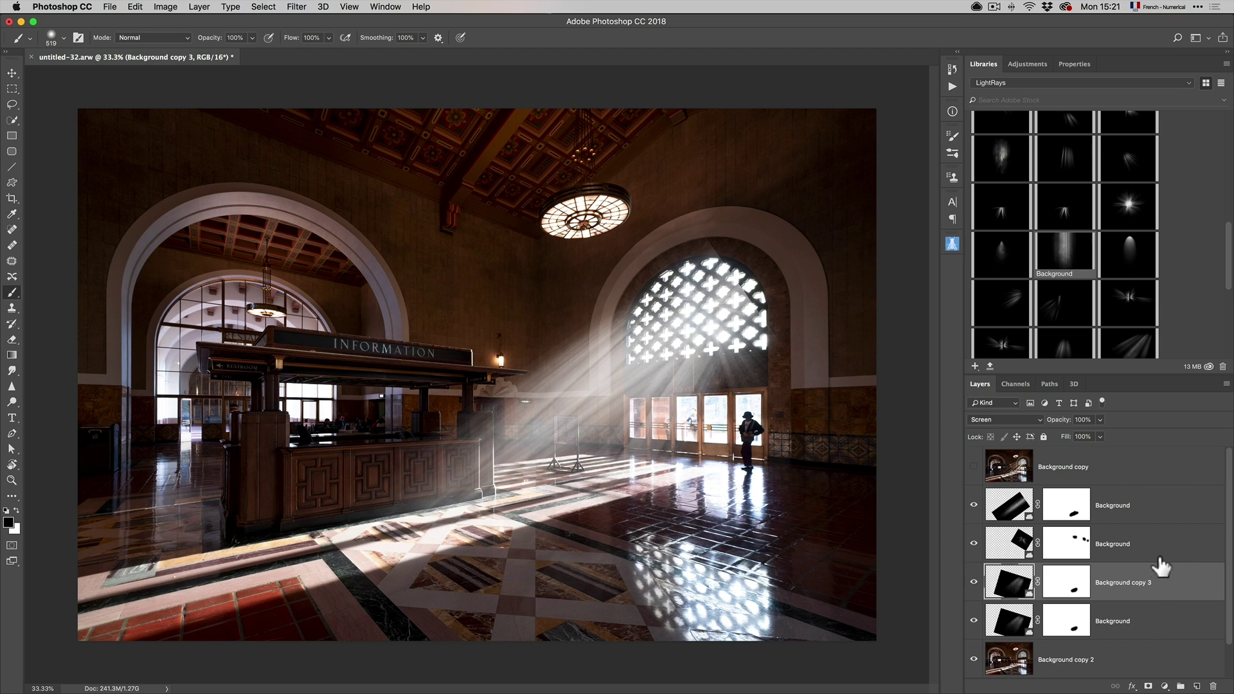
pyautogui.click(1126, 514)
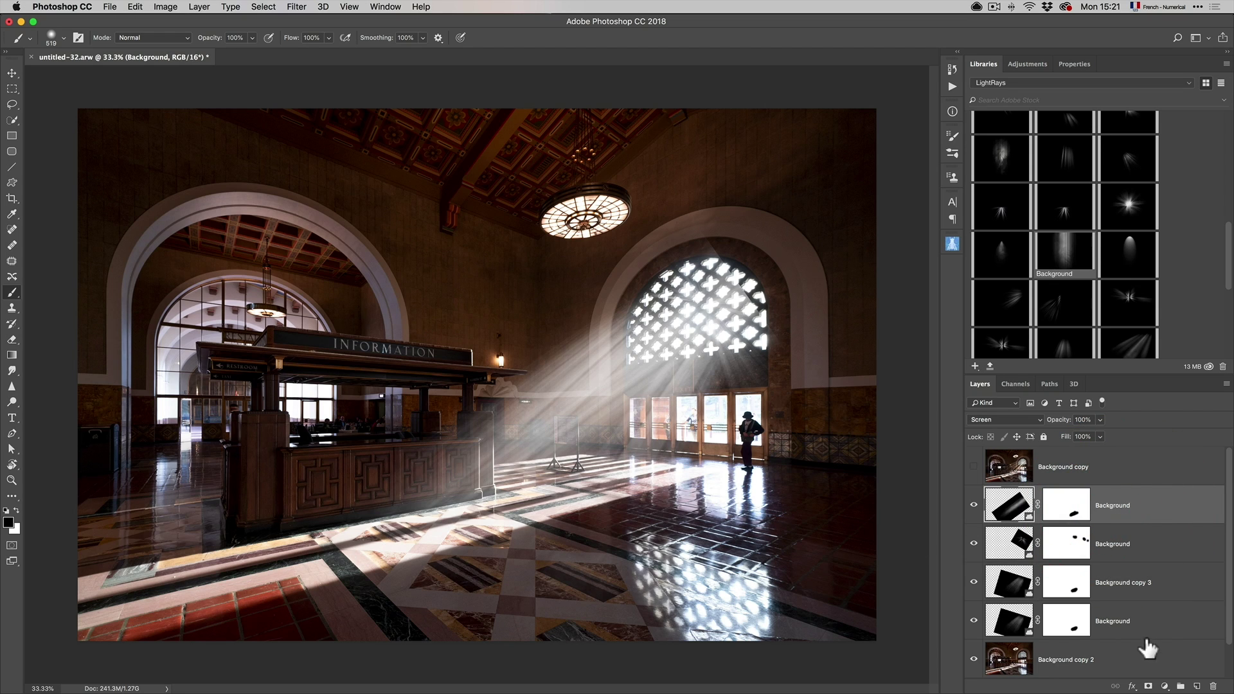
pyautogui.scroll(-1, 1143, 627)
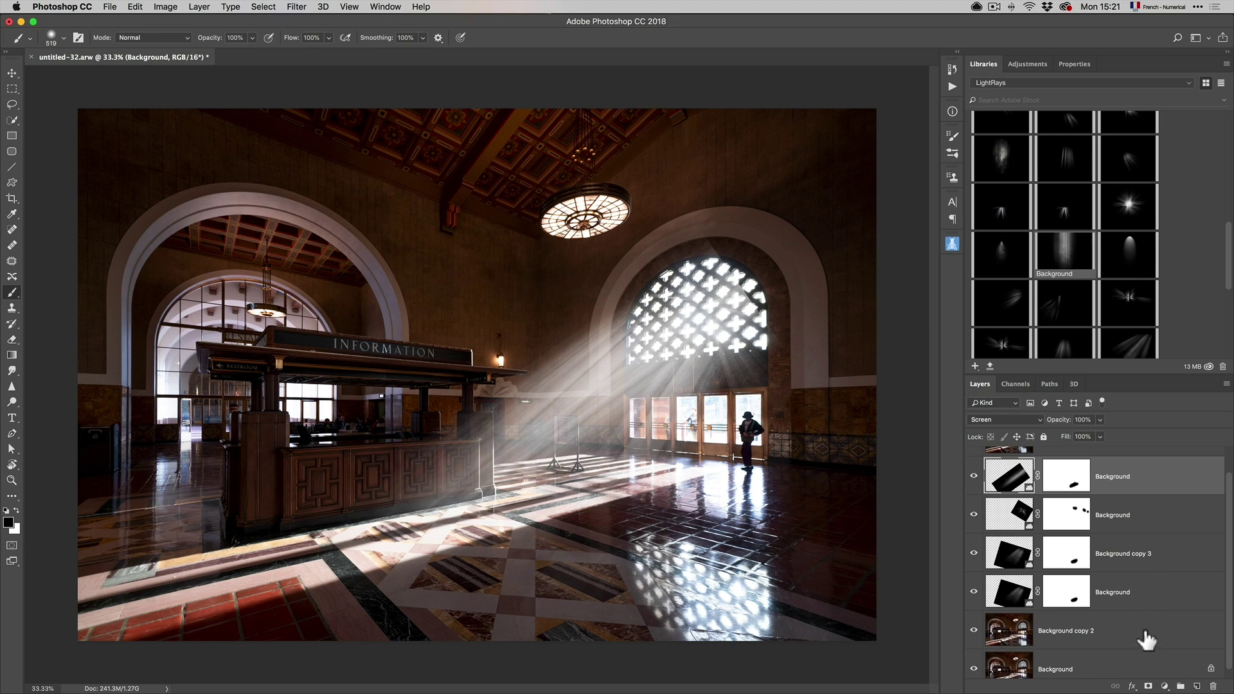
# Group the four selected sun-ray layers with Cmd+G and rename the group 'Sun rays'
pyautogui.keyDown('shift'); pyautogui.click(1168, 594); pyautogui.keyUp('shift')
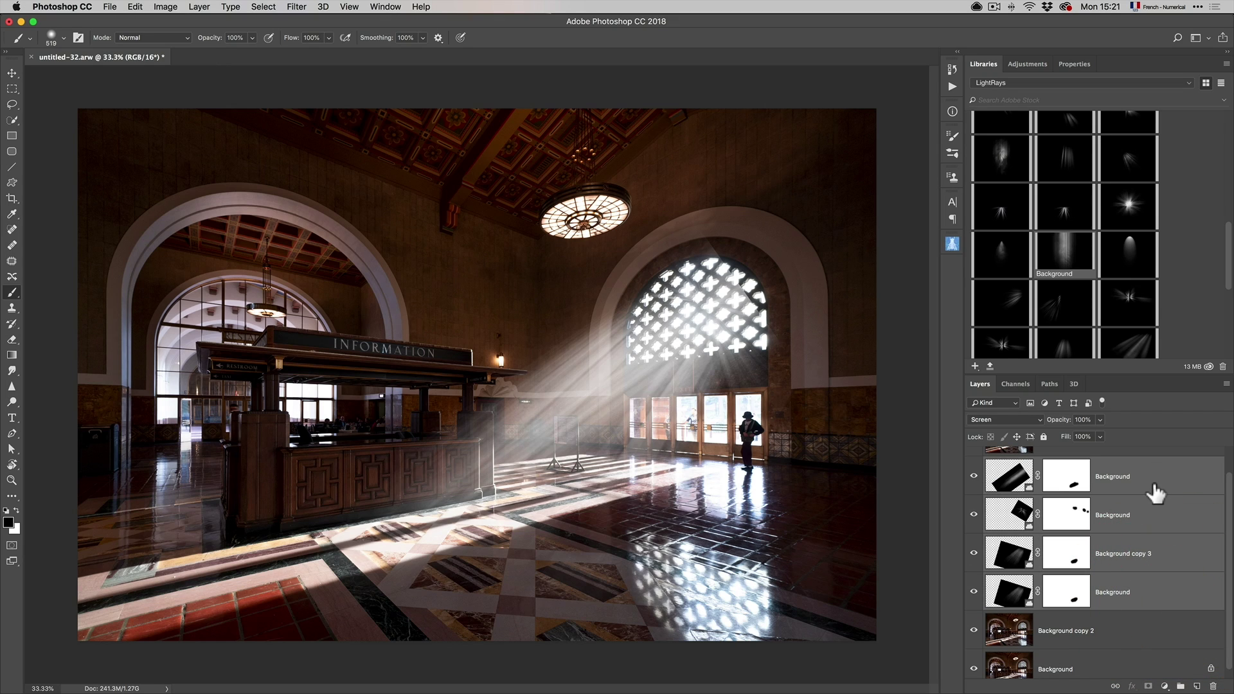
pyautogui.press('super+g')
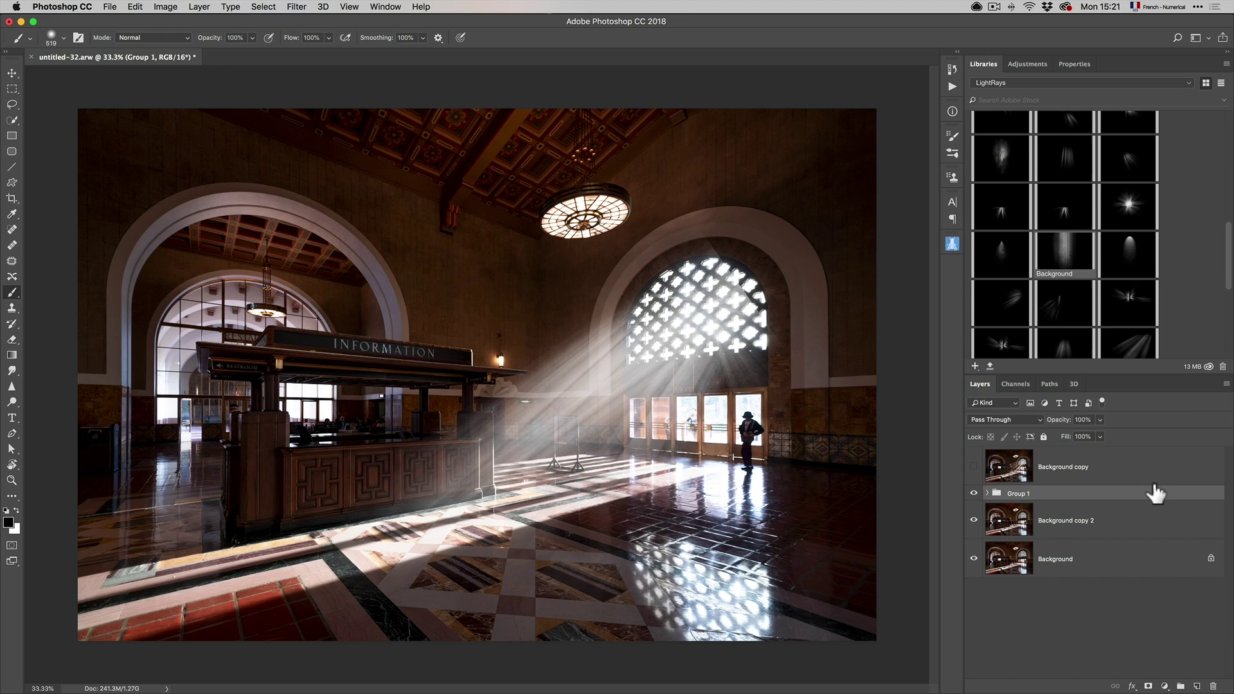
pyautogui.doubleClick(1016, 494)
pyautogui.write('ys')
pyautogui.press('Return')
# Toggle the Sun rays group and Background copy visibility to compare the result
pyautogui.click(975, 493)
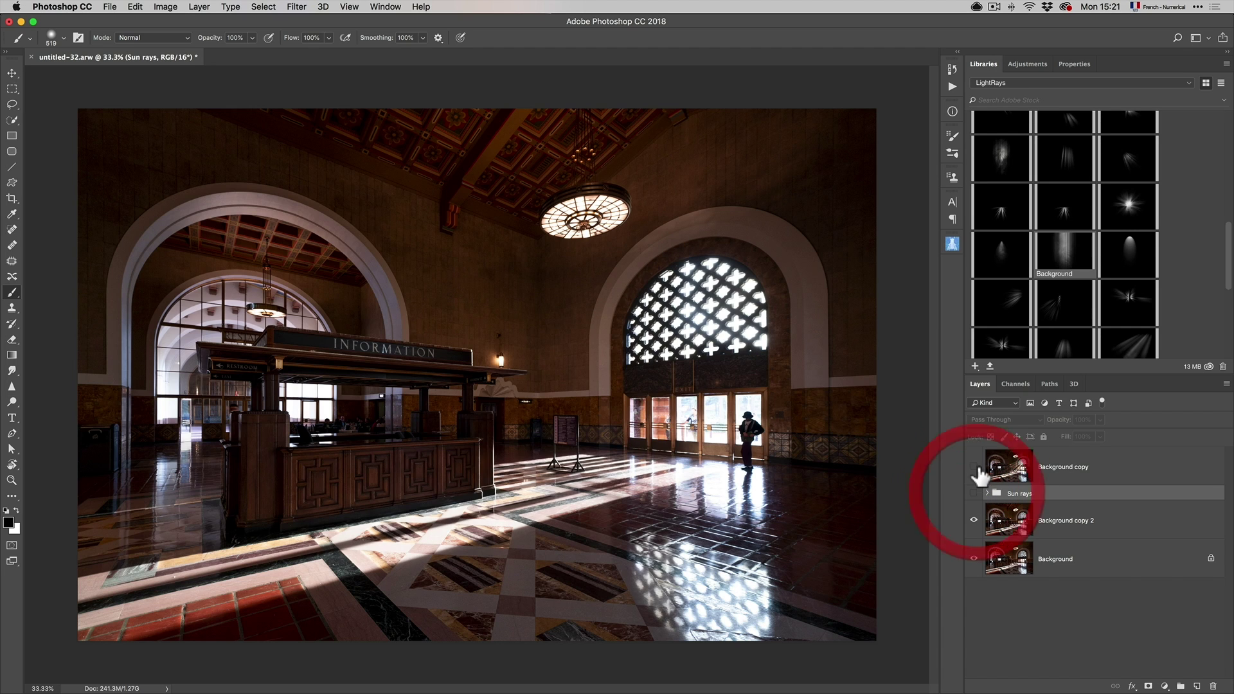
pyautogui.click(974, 466)
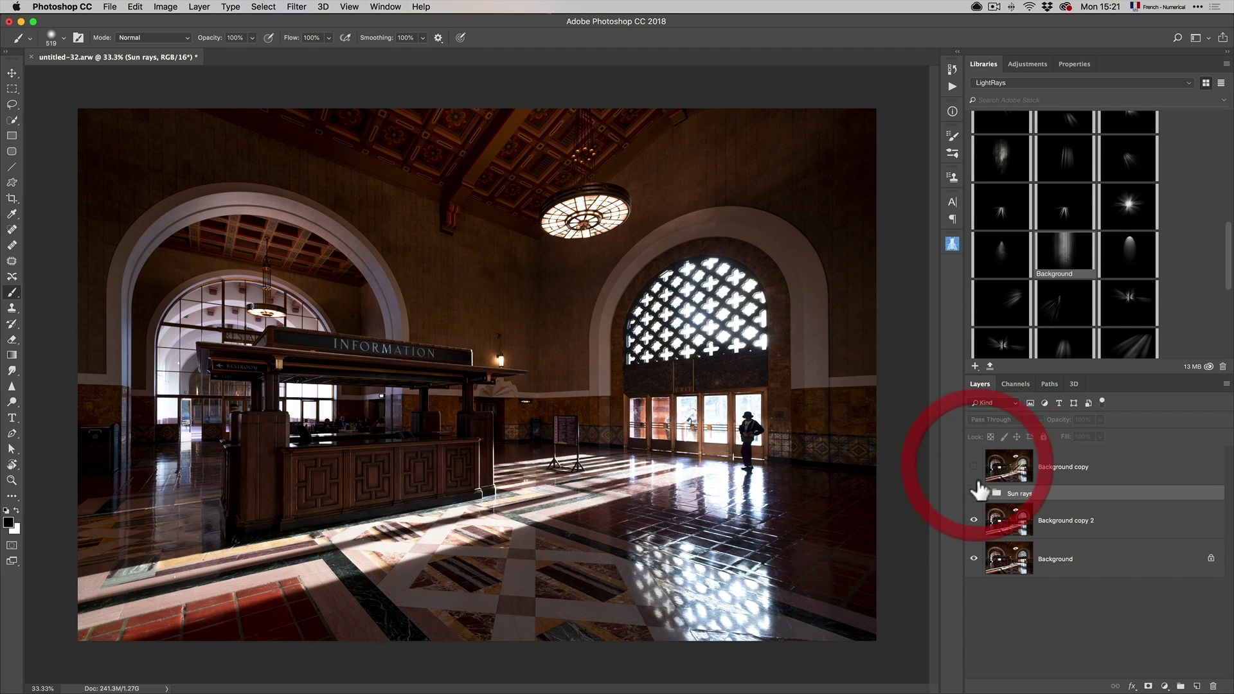
pyautogui.click(974, 493)
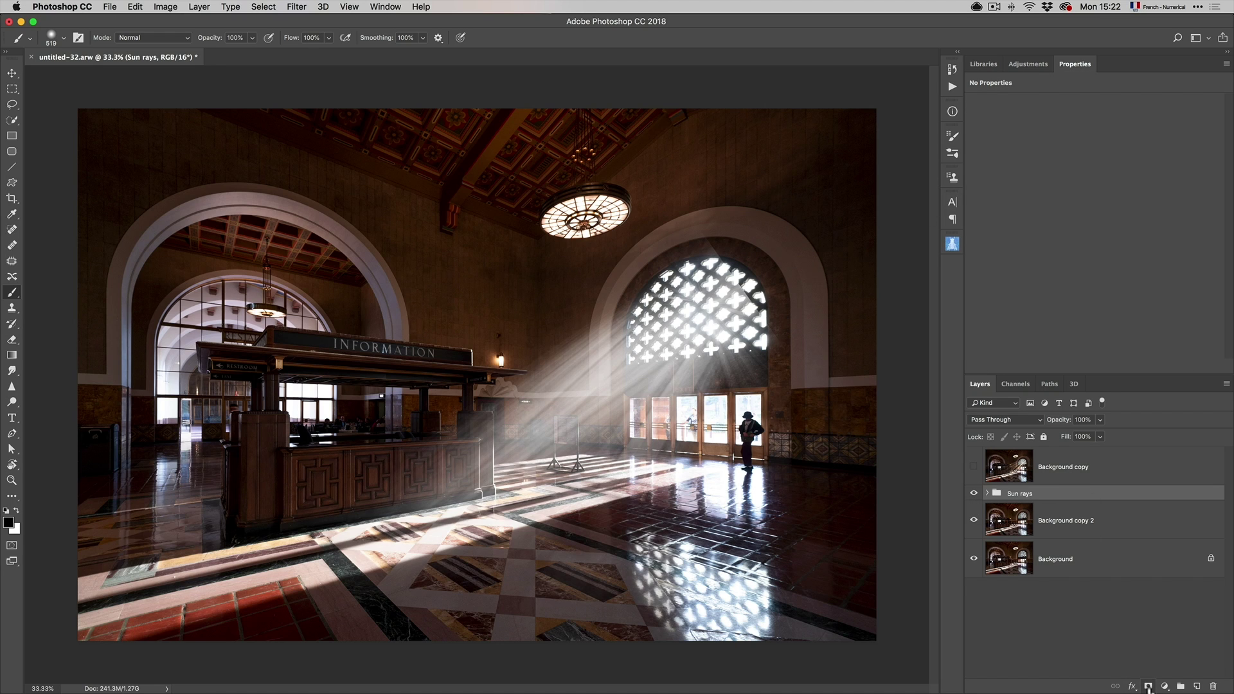
# Mask the Sun rays group, painting out rays near the top of the arched window and restoring some lower down
pyautogui.click(1149, 686)
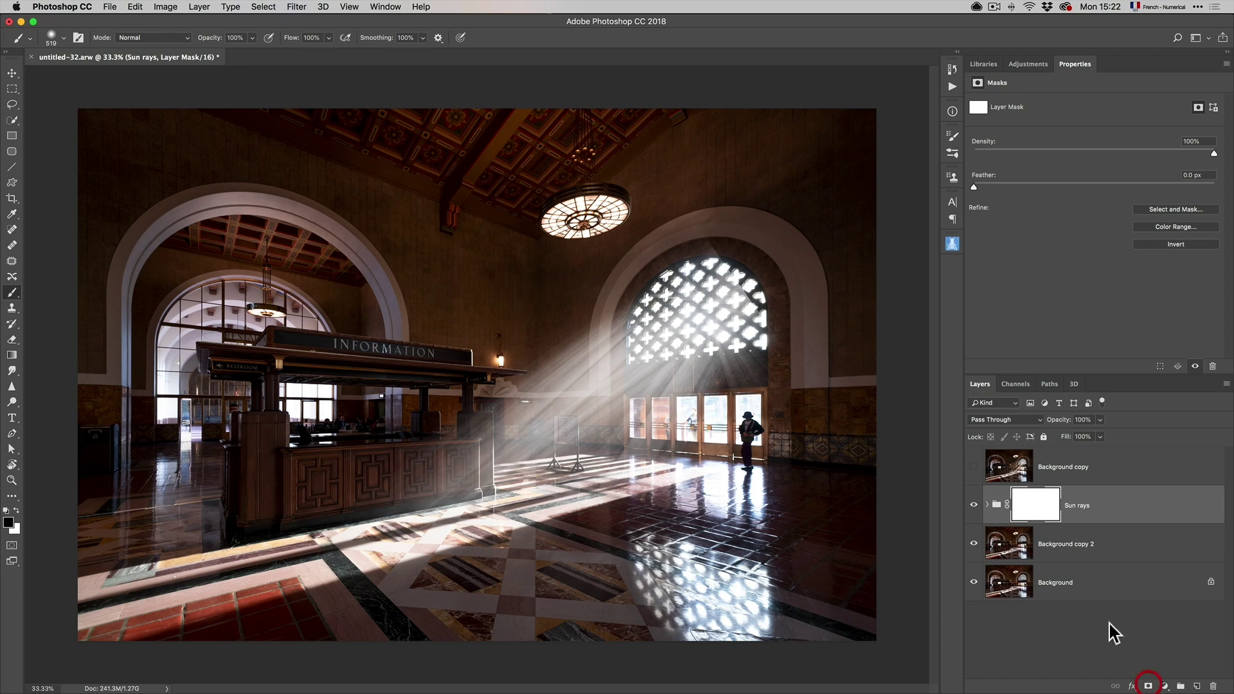
pyautogui.moveTo(714, 242); pyautogui.dragTo(749, 292)
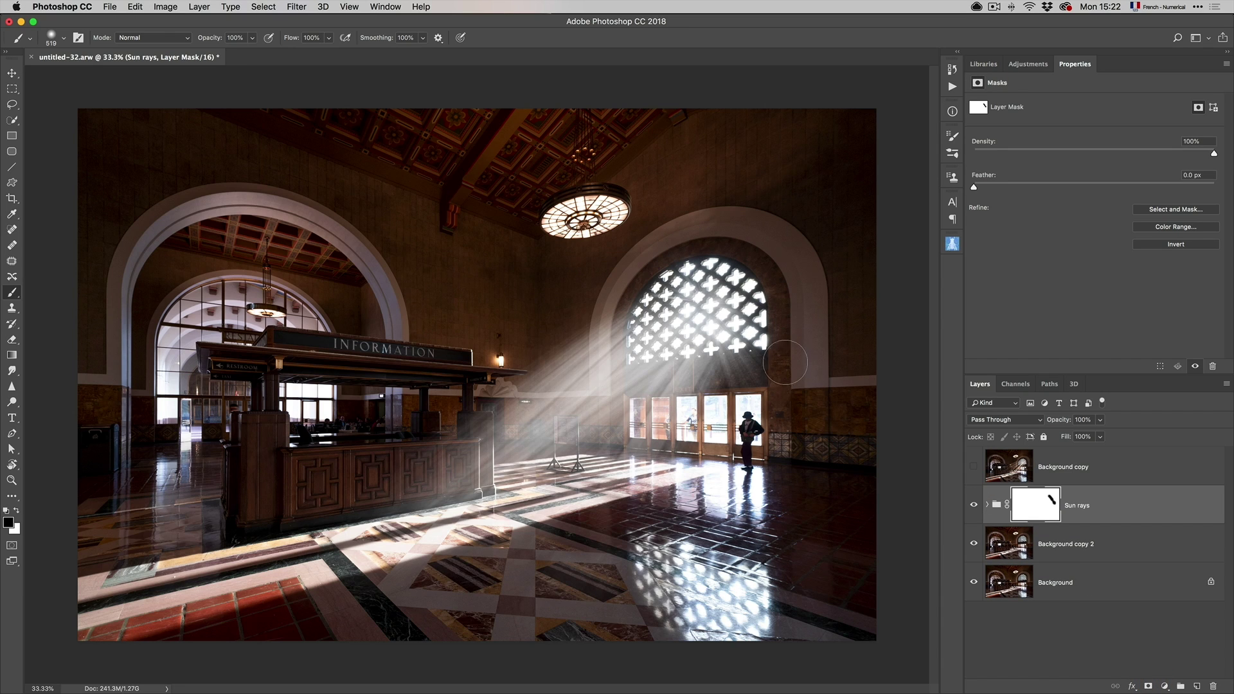
pyautogui.moveTo(785, 362)
pyautogui.mouseDown()
pyautogui.moveTo(728, 411)
pyautogui.moveTo(725, 379)
pyautogui.mouseUp()
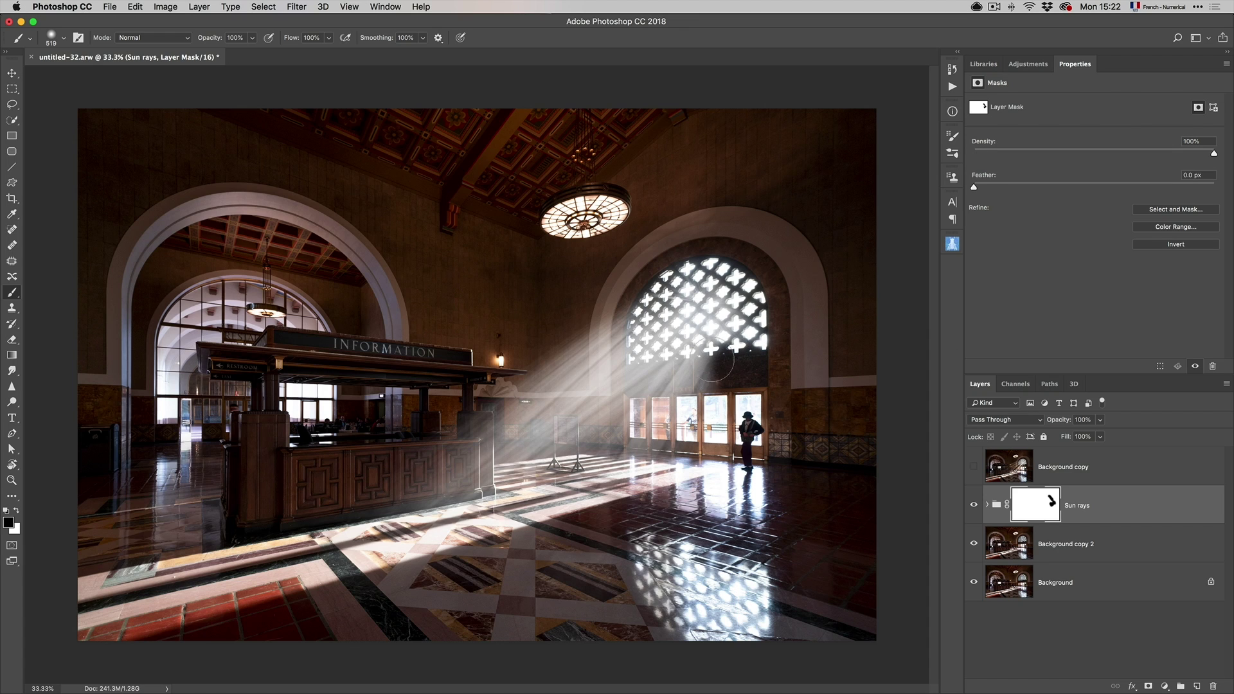
pyautogui.press('x')
pyautogui.moveTo(733, 351)
pyautogui.mouseDown()
pyautogui.moveTo(697, 390)
pyautogui.moveTo(733, 330)
pyautogui.moveTo(747, 389)
pyautogui.moveTo(742, 353)
pyautogui.mouseUp()
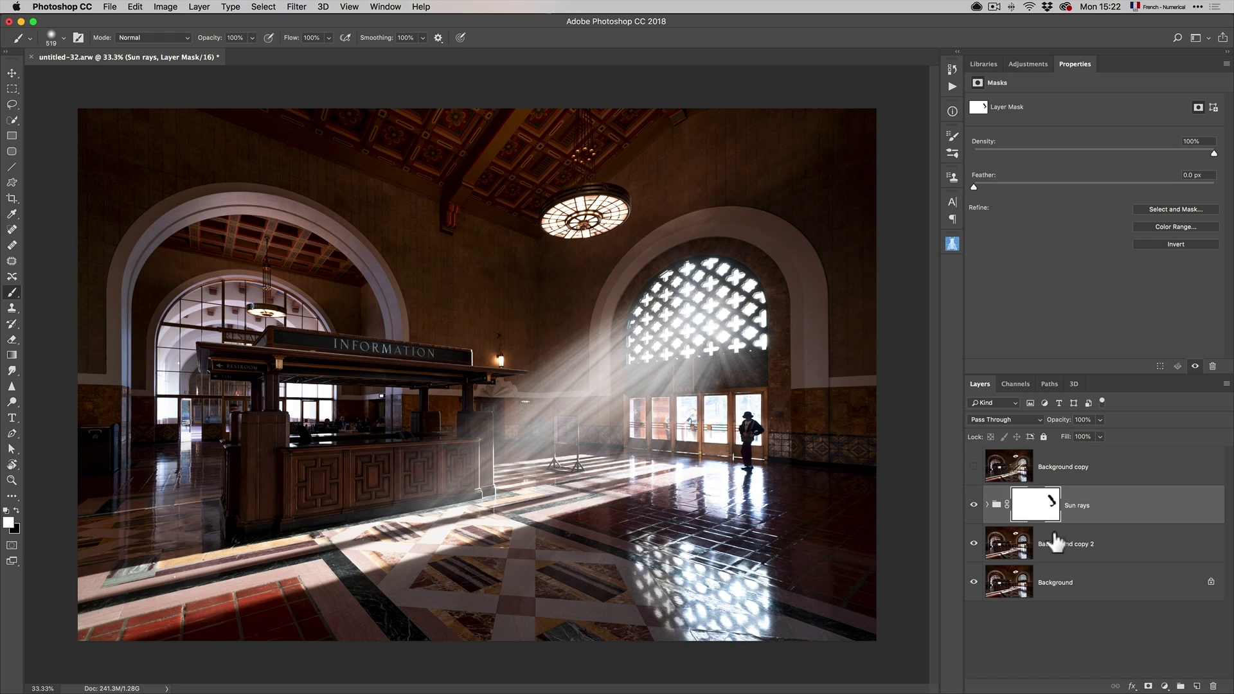
pyautogui.click(1111, 518)
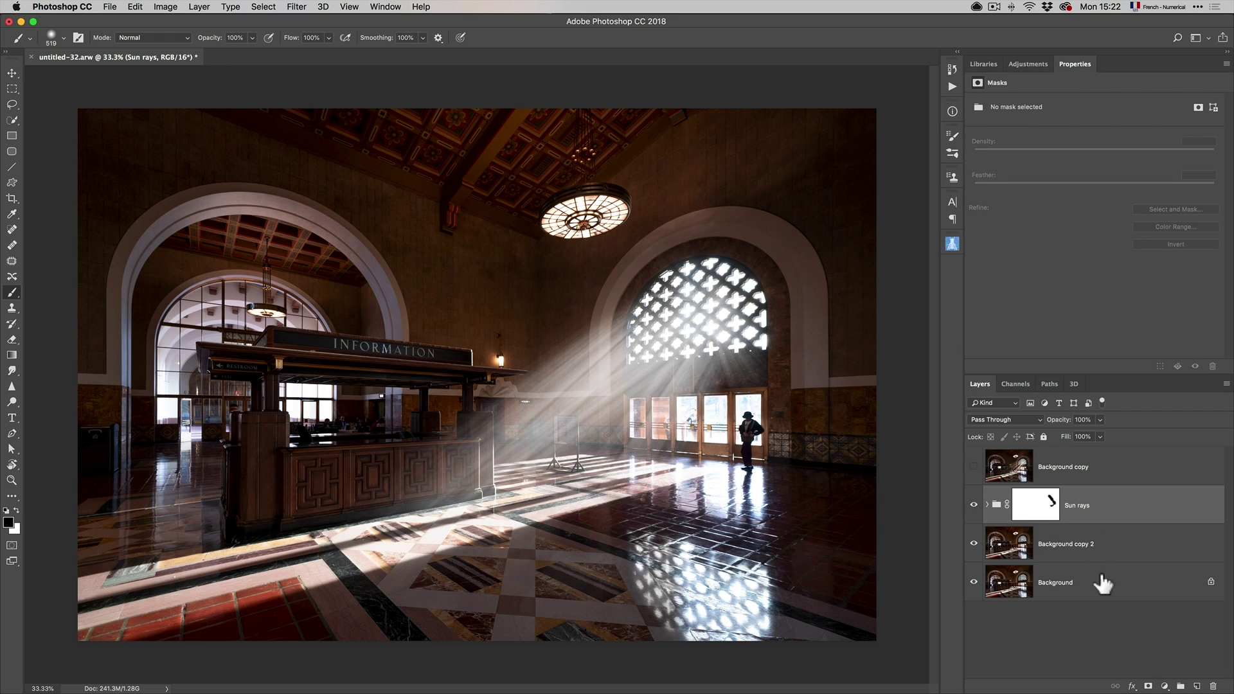
# Add a Photo Filter clipped to Sun rays, density lowered to 29%, with a softer golden-yellow colour
pyautogui.click(1166, 687)
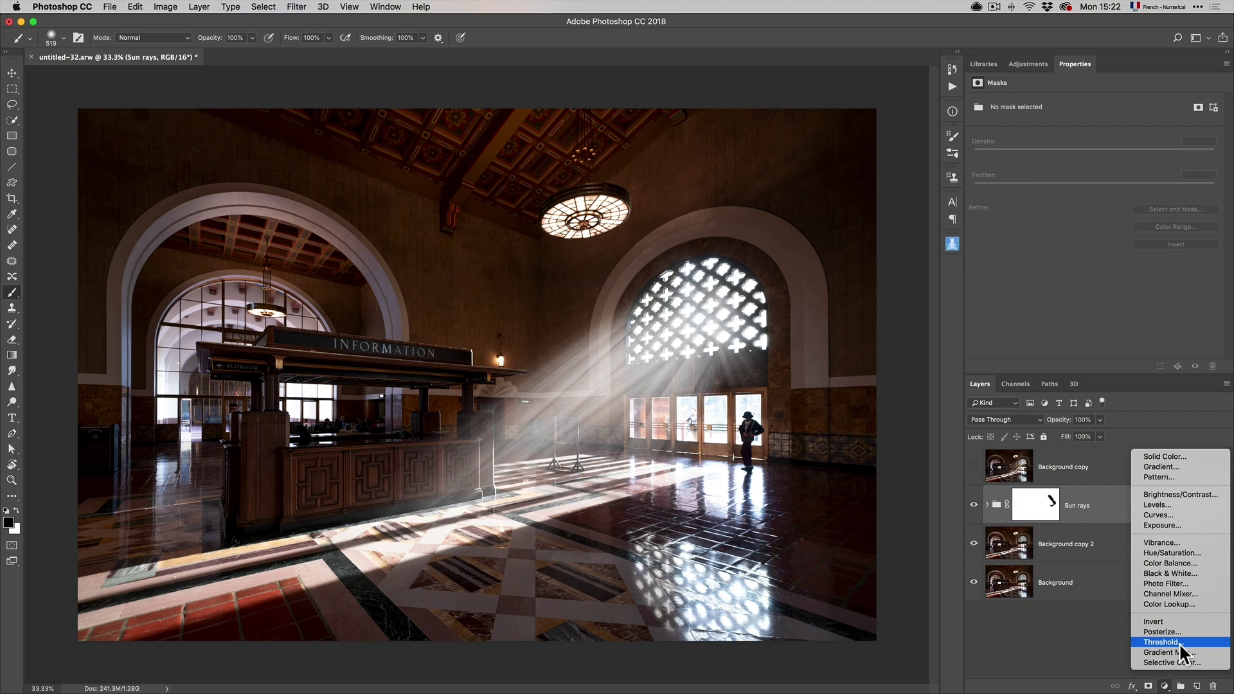
pyautogui.press('Escape')
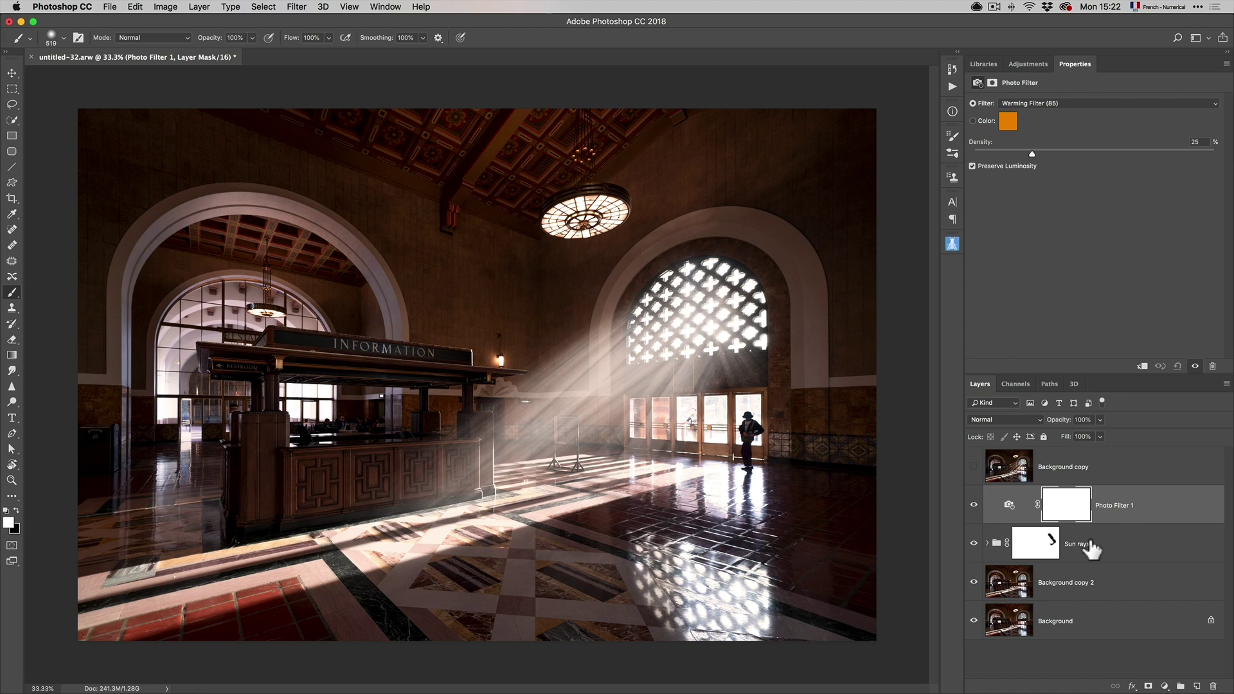
pyautogui.keyDown('alt'); pyautogui.click(1023, 524); pyautogui.keyUp('alt')
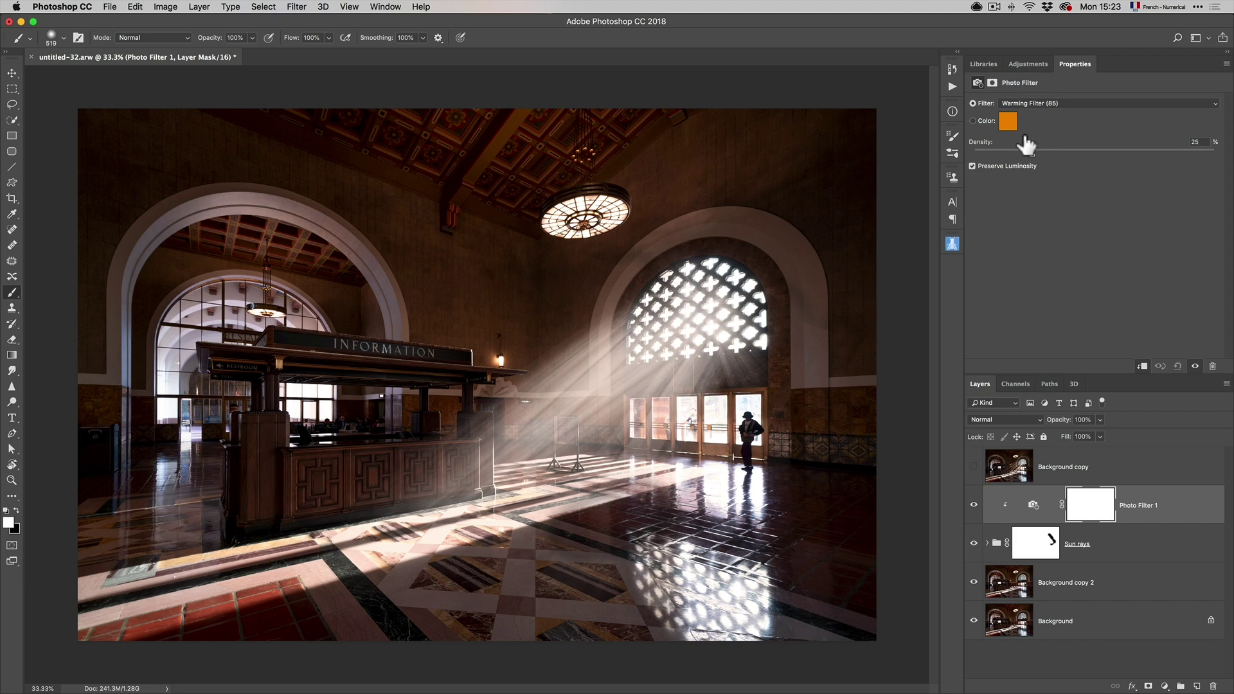
pyautogui.moveTo(1139, 154); pyautogui.dragTo(1041, 153)
pyautogui.click(1006, 116)
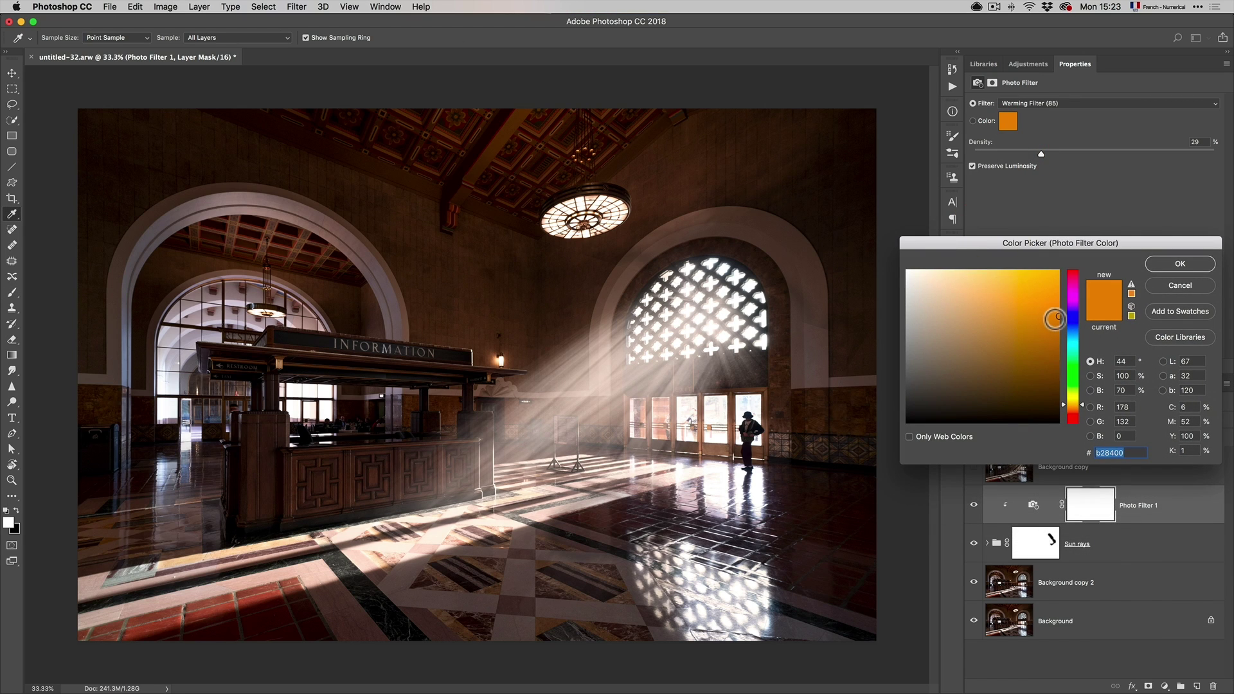
pyautogui.moveTo(1039, 314)
pyautogui.mouseDown()
pyautogui.moveTo(1009, 323)
pyautogui.moveTo(1002, 304)
pyautogui.mouseUp()
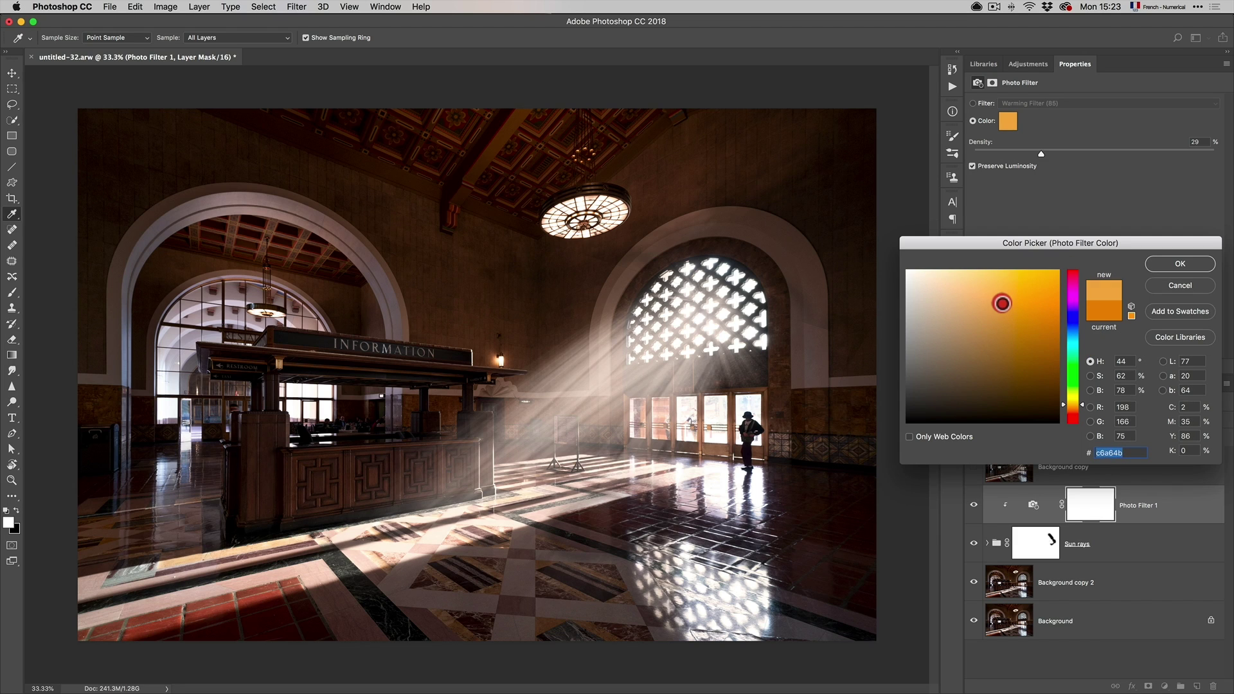
pyautogui.click(1204, 263)
pyautogui.press('b')
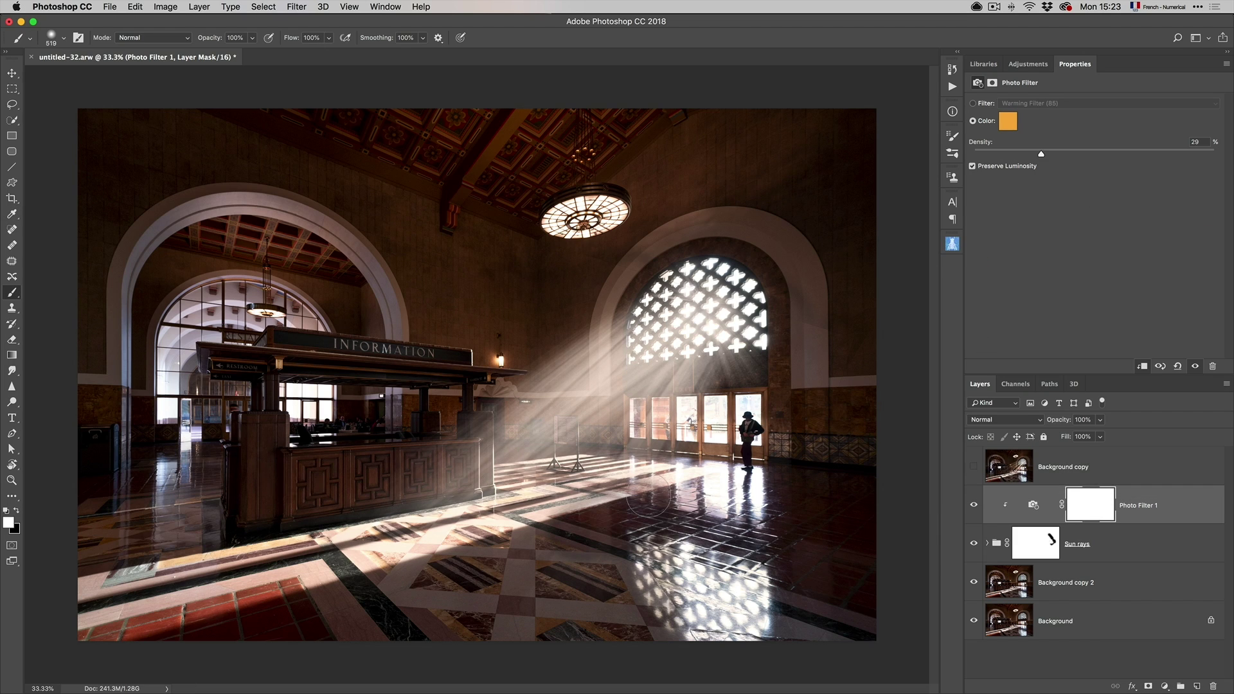
# Toggle the rays, filter and Background copy layers to compare versions
pyautogui.click(973, 505)
pyautogui.click(973, 543)
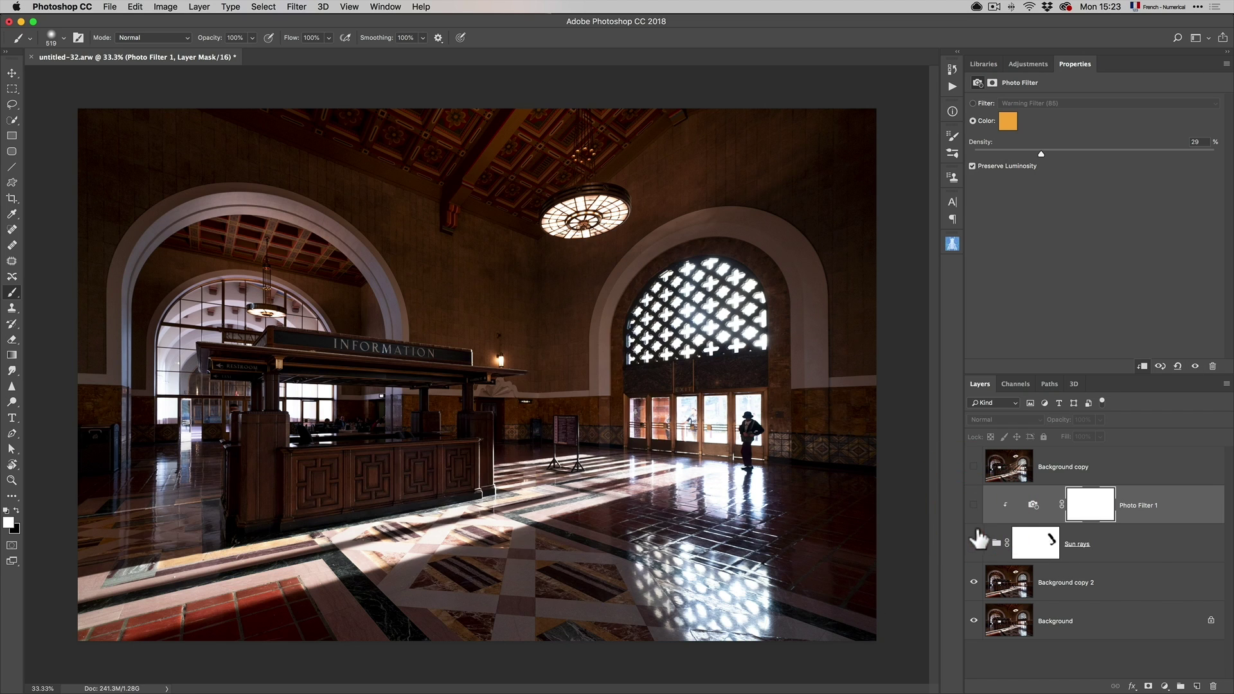
pyautogui.click(973, 467)
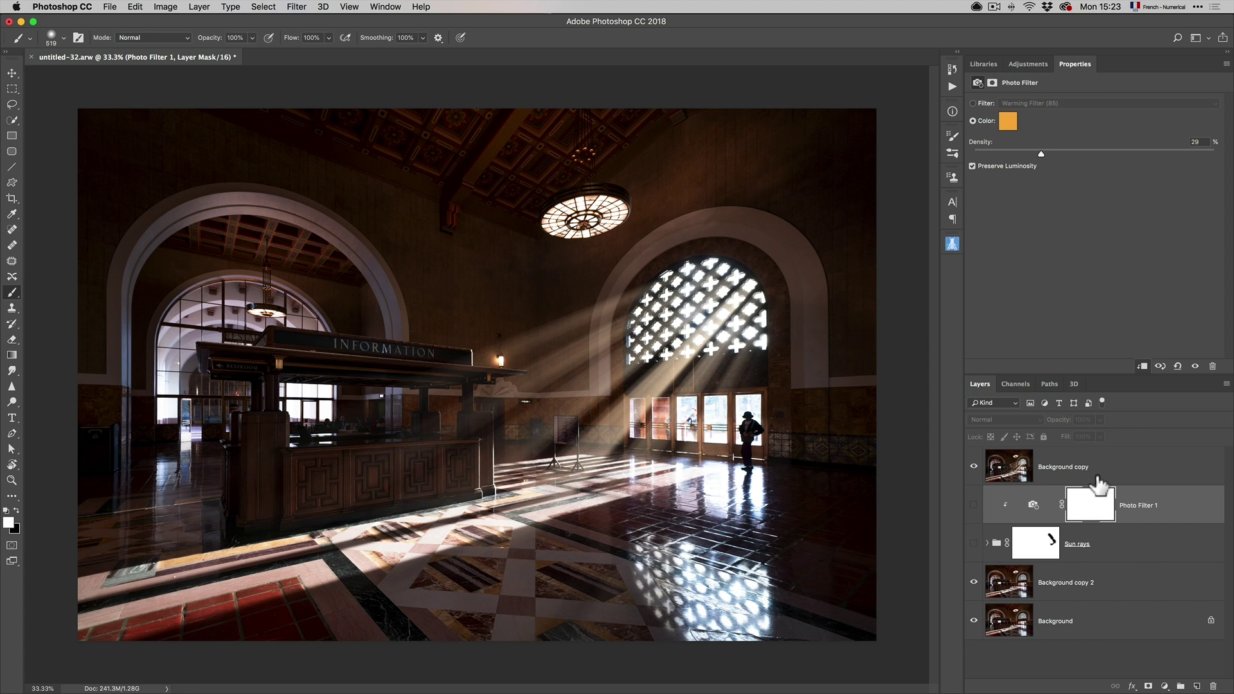
# Close the document saving it as untitled-32-Edit-3.tif, then switch to Lightroom Classic
pyautogui.press('super+w')
pyautogui.click(722, 235)
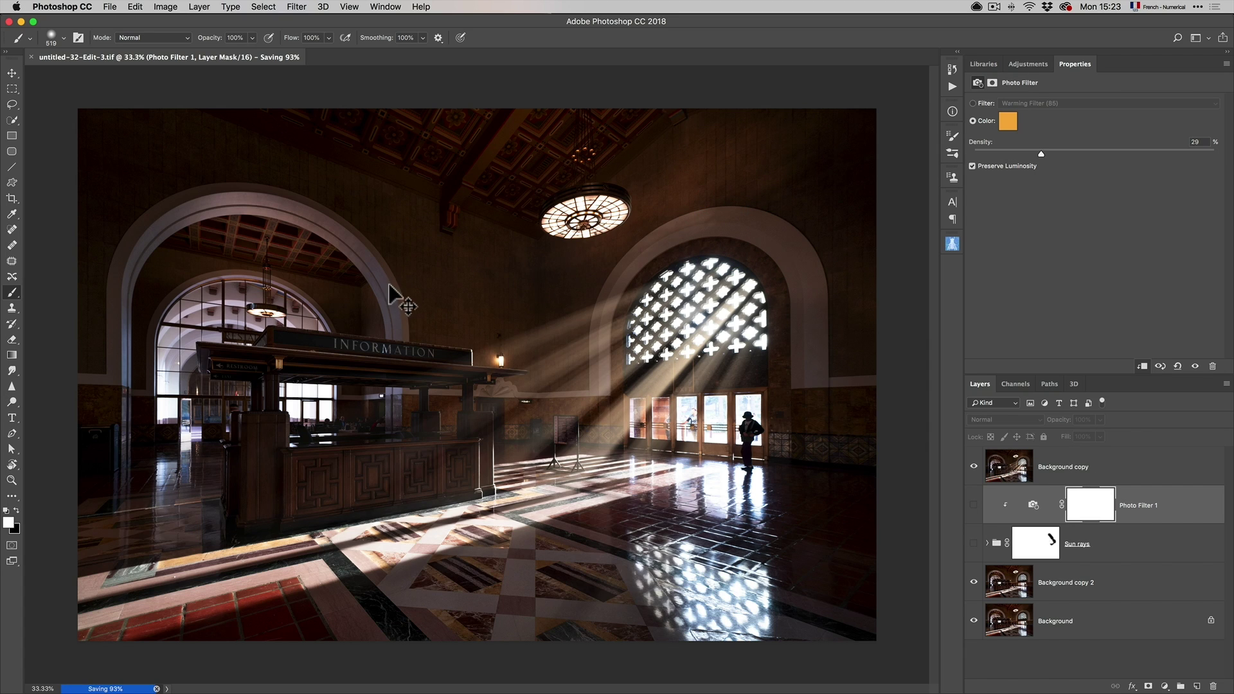
pyautogui.press('super+Tab')
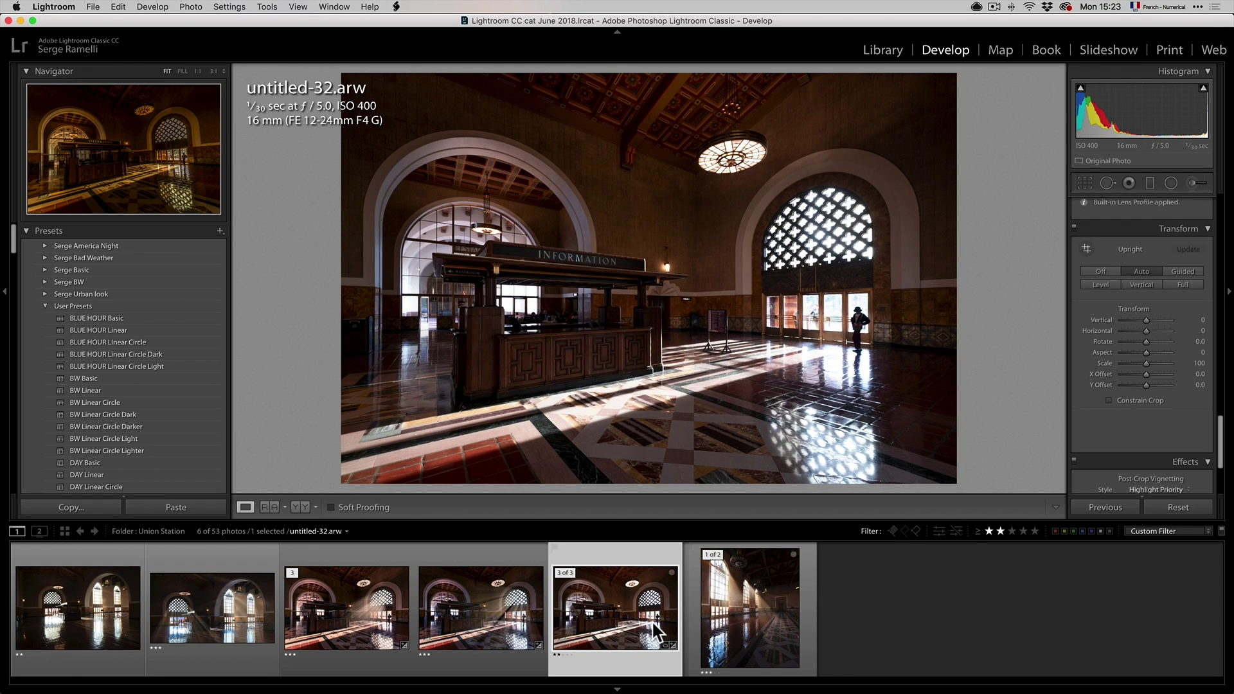
# Set the filmstrip rating filter to 3 Stars and Higher, leaving four of 53 photos
pyautogui.click(1013, 531)
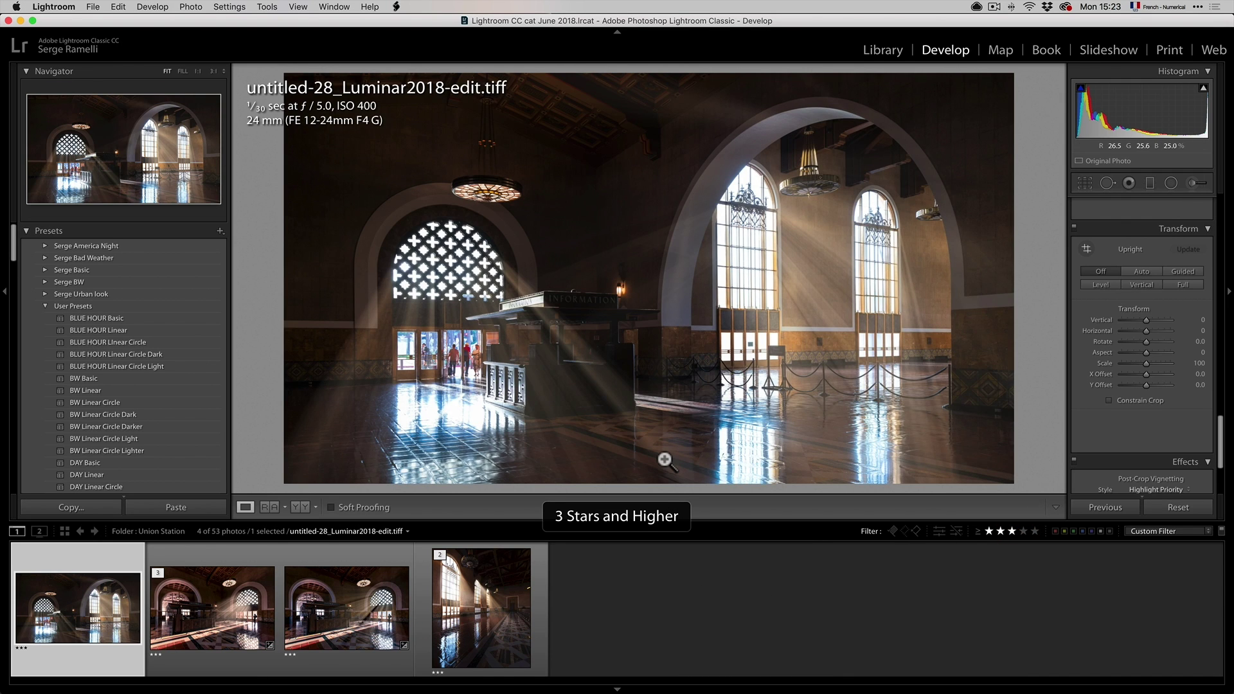